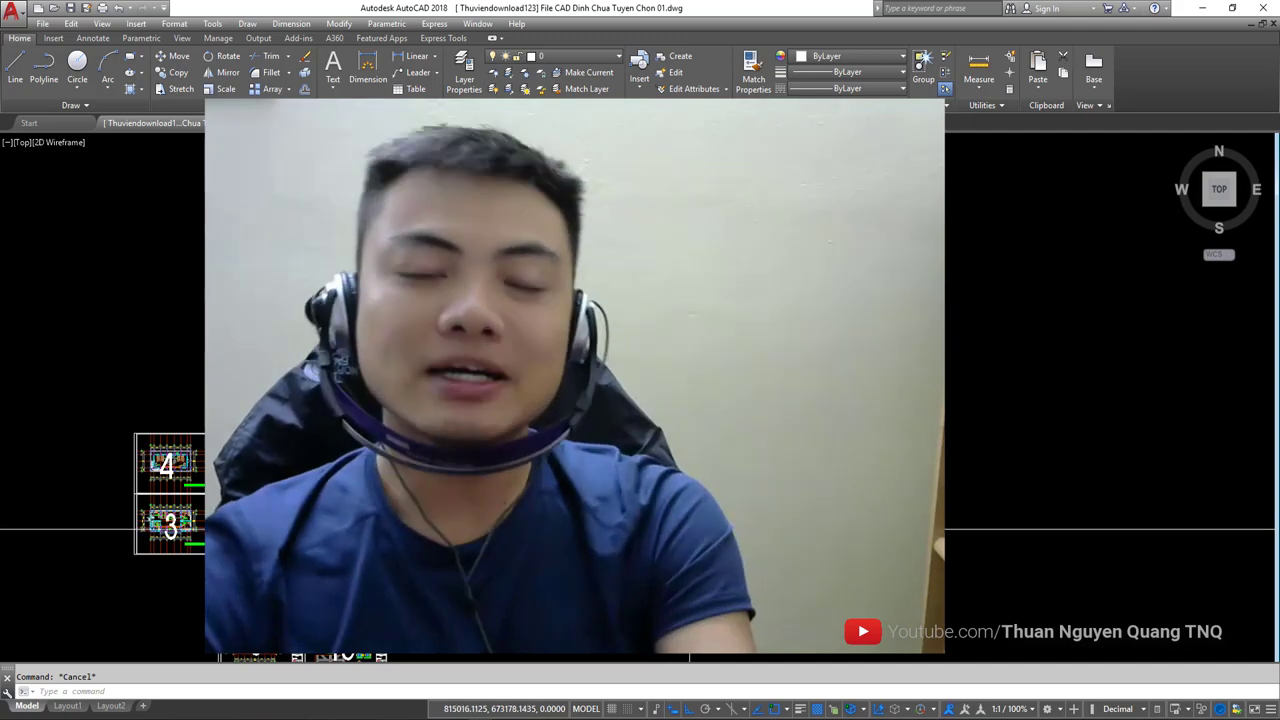
Pan and zoom across the numbered temple sheets to locate sheet 8
middle_click_drag(540, 405, 658, 435)
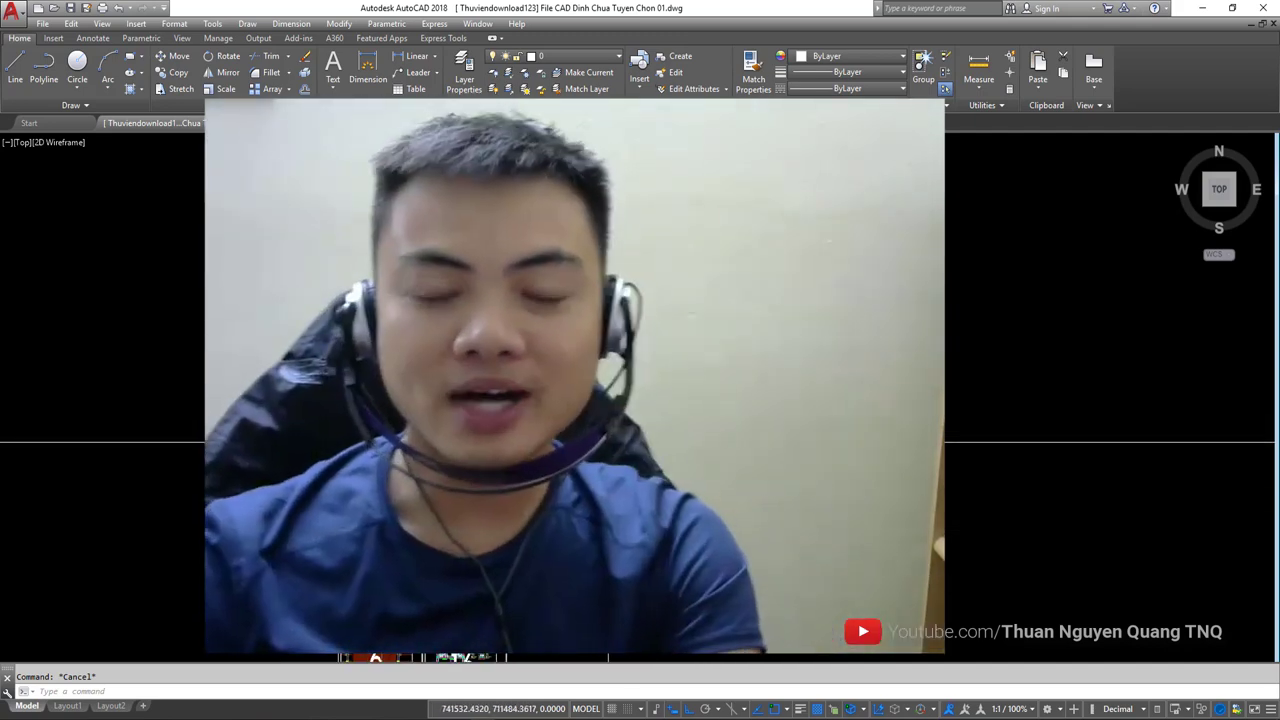
middle_click_drag(608, 441, 634, 383)
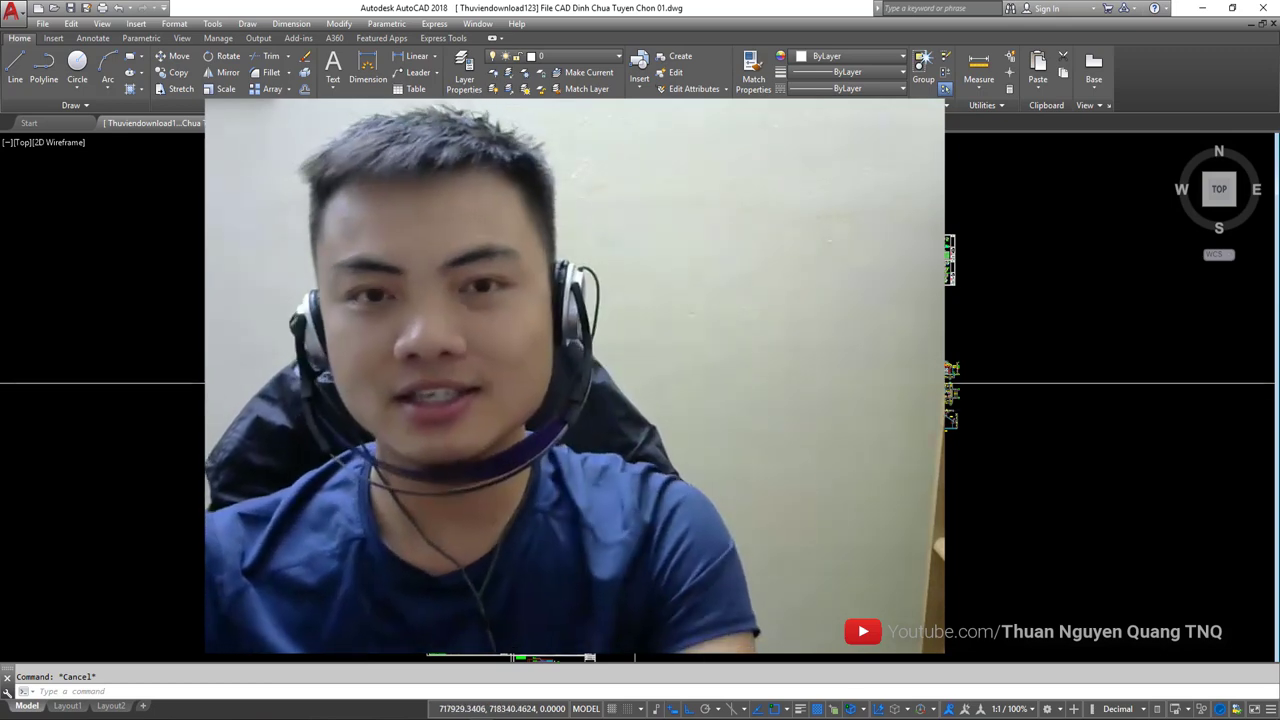
scroll(600, 388, "up", 3)
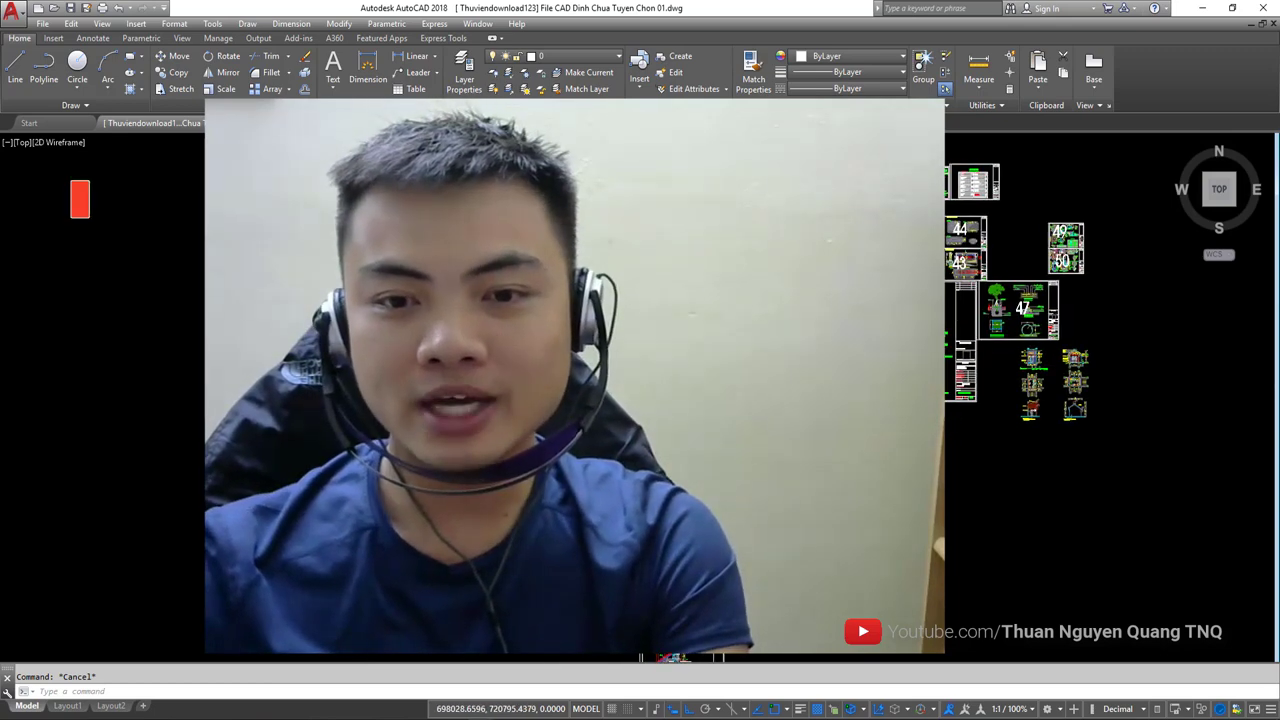
middle_click_drag(650, 236, 575, 324)
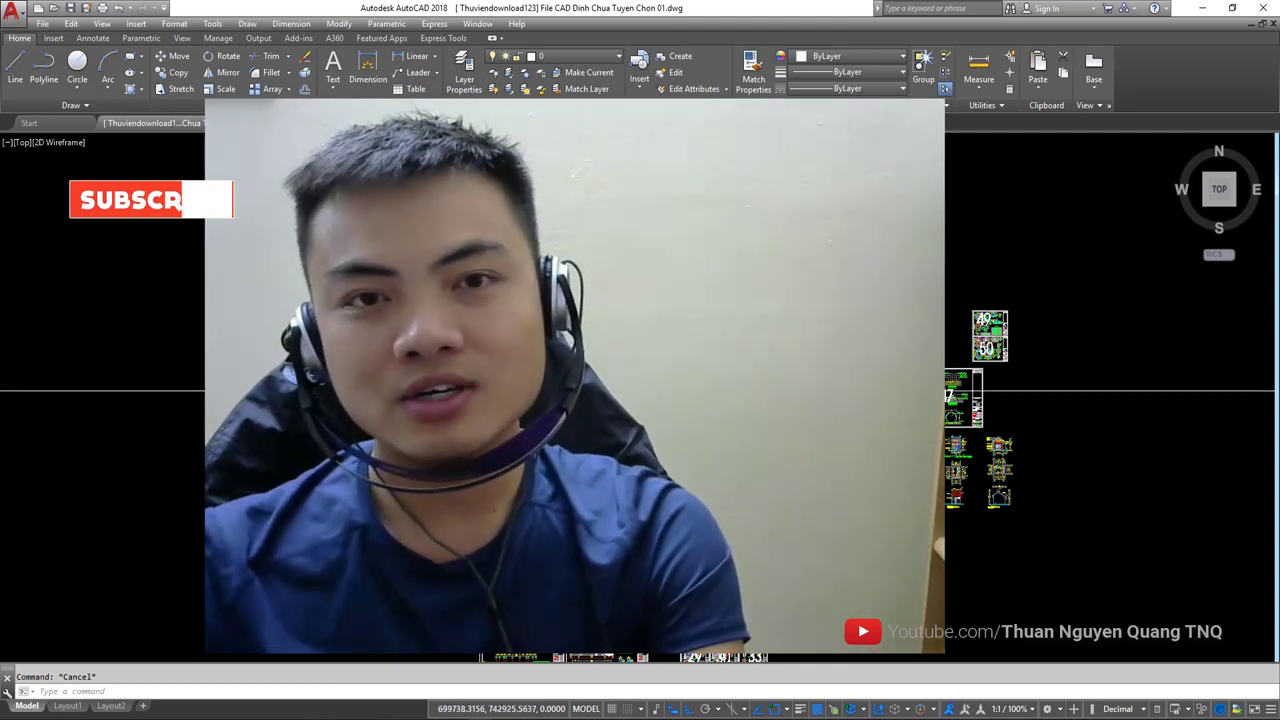
middle_click_drag(575, 350, 575, 334)
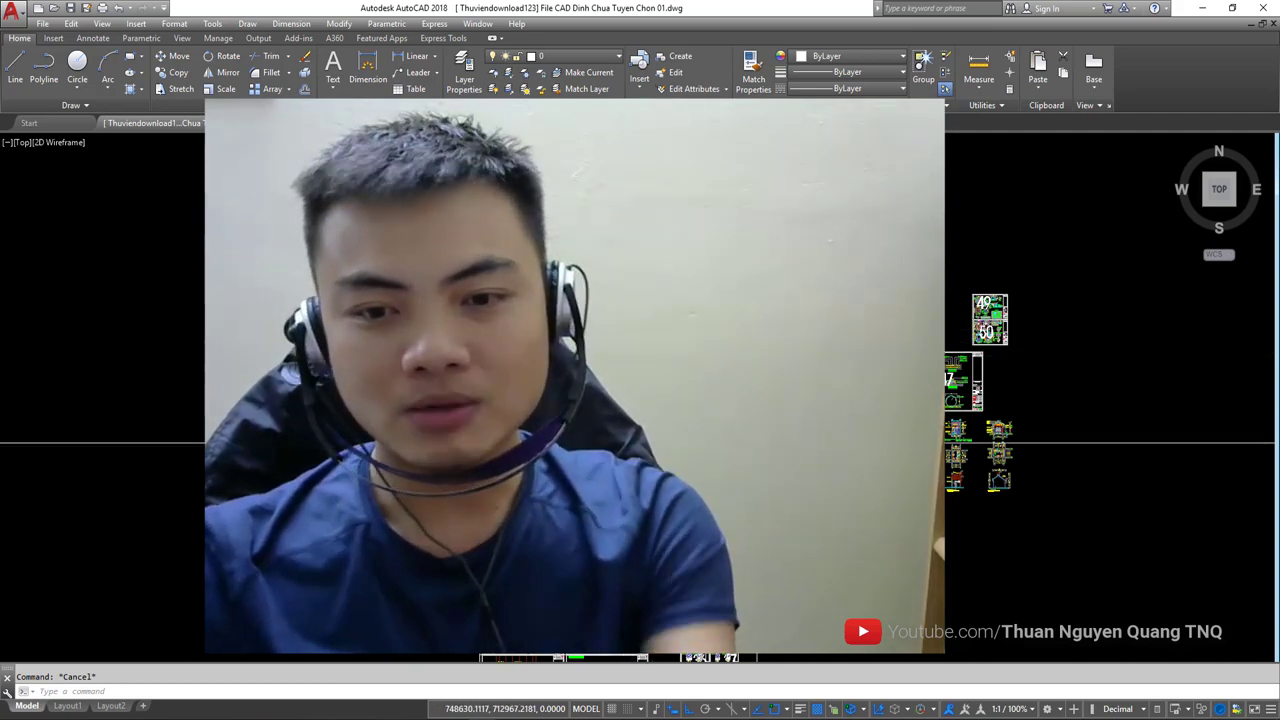
middle_click_drag(800, 442, 757, 417)
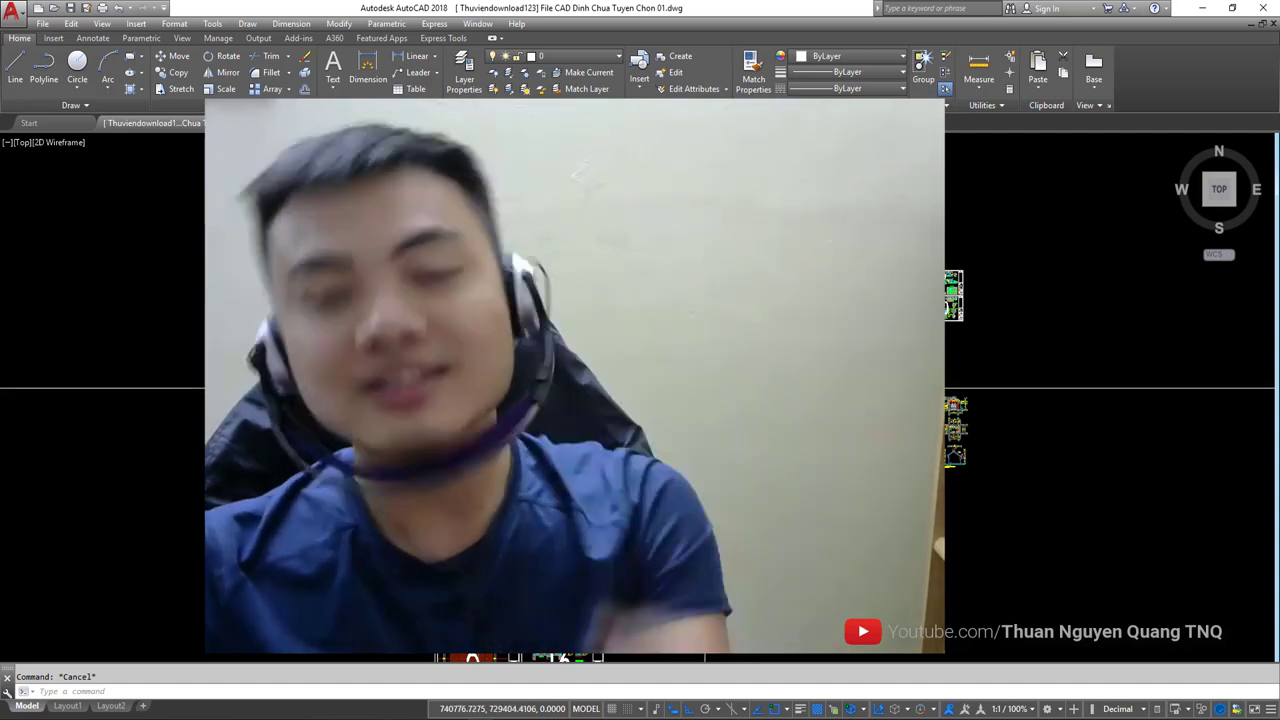
scroll(600, 405, "up", 2)
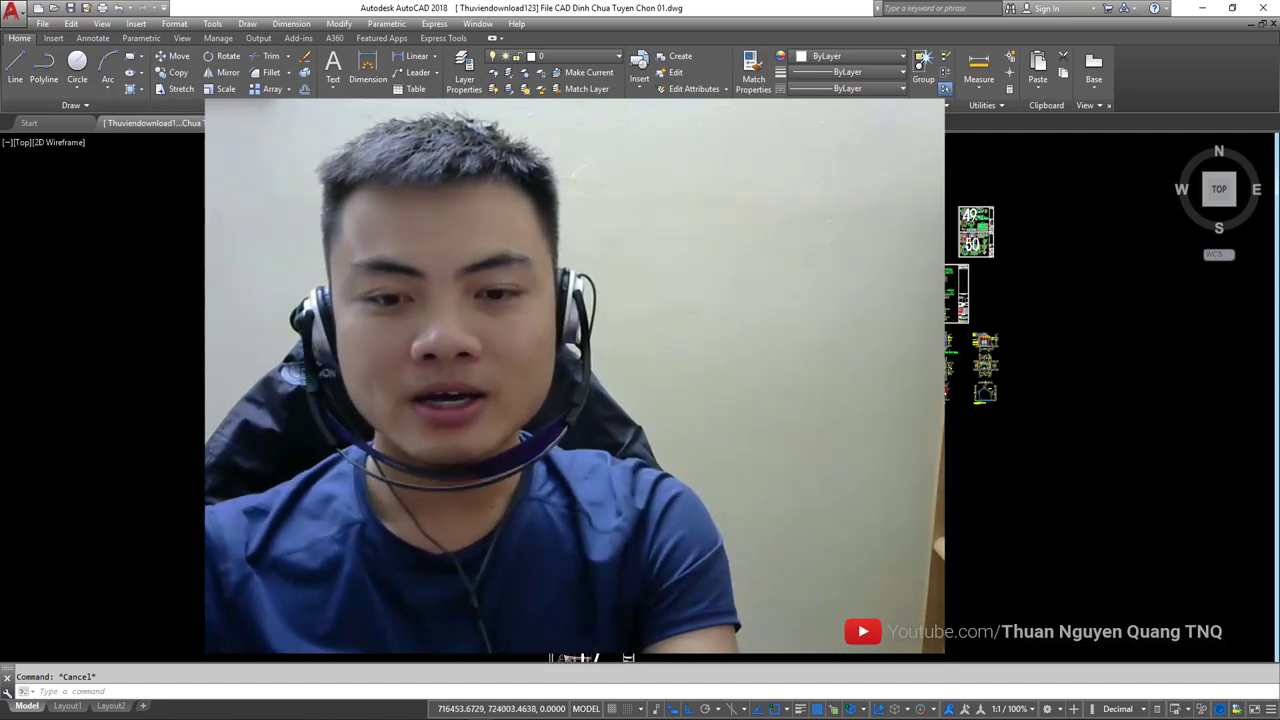
scroll(600, 405, "up", 2)
scroll(600, 405, "up", 2)
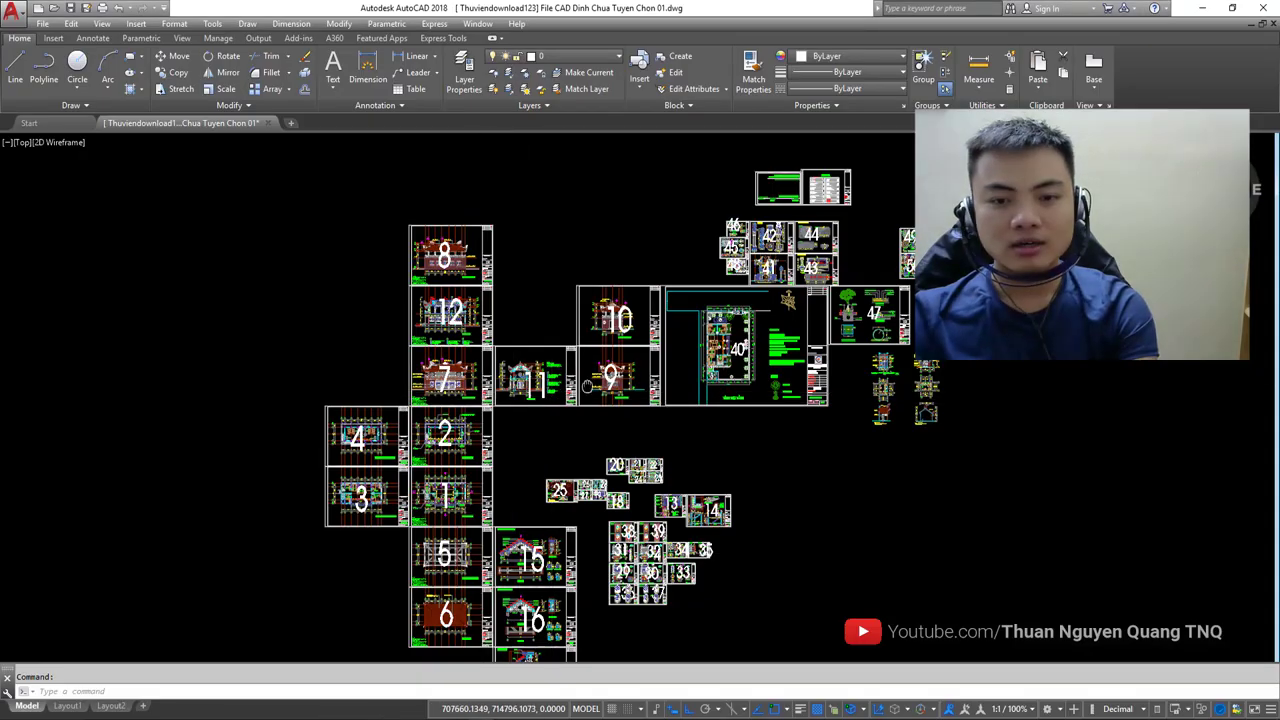
middle_click_drag(545, 338, 470, 316)
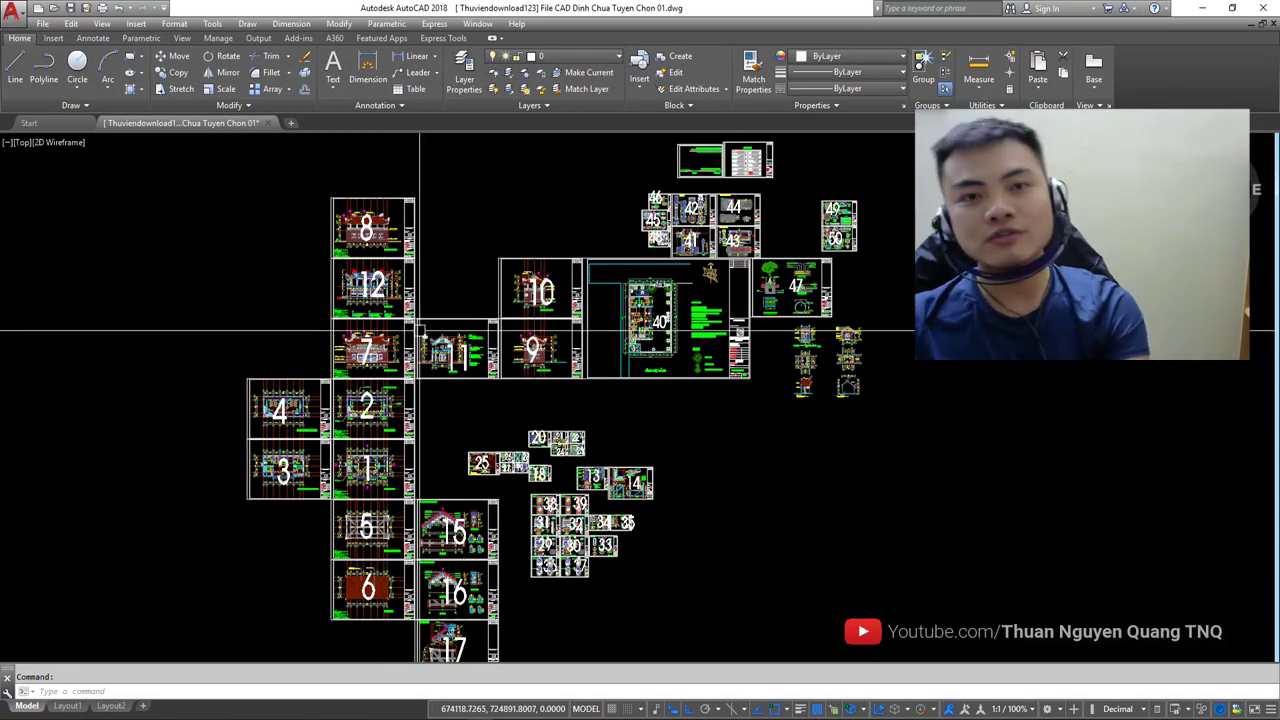
scroll(361, 248, "up", 5)
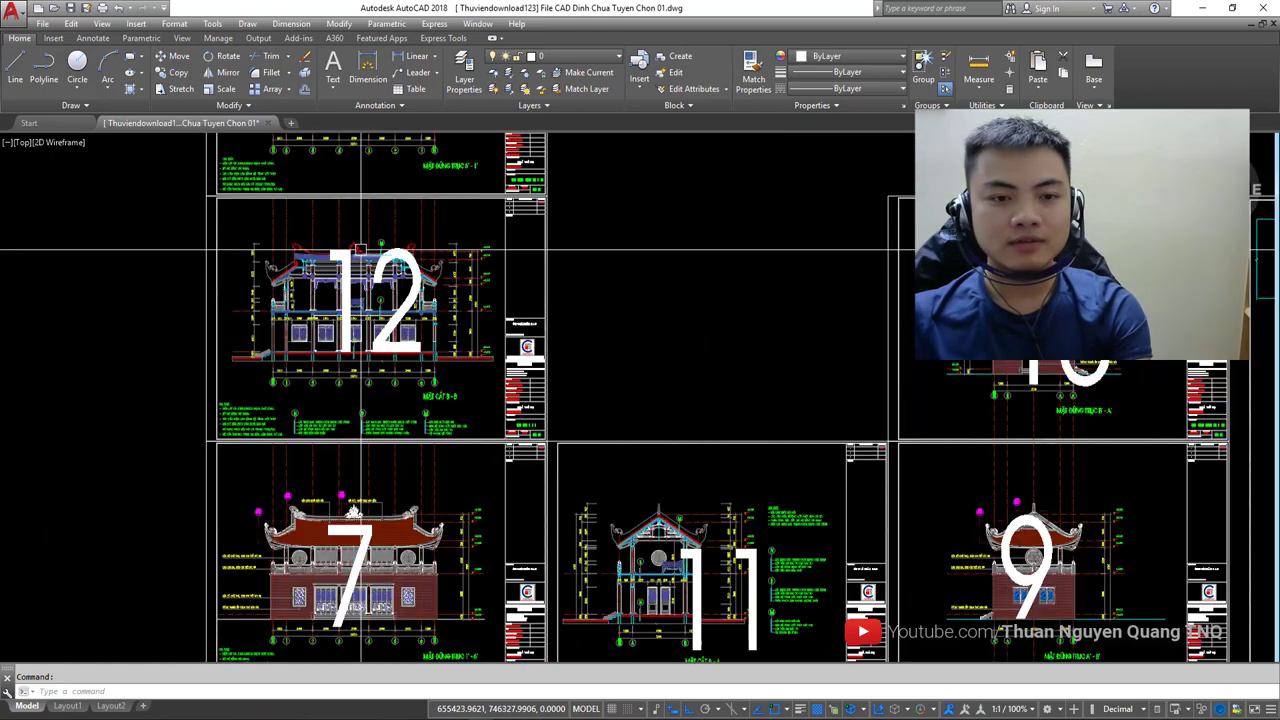
middle_click_drag(361, 248, 361, 438)
scroll(280, 388, "up", 4)
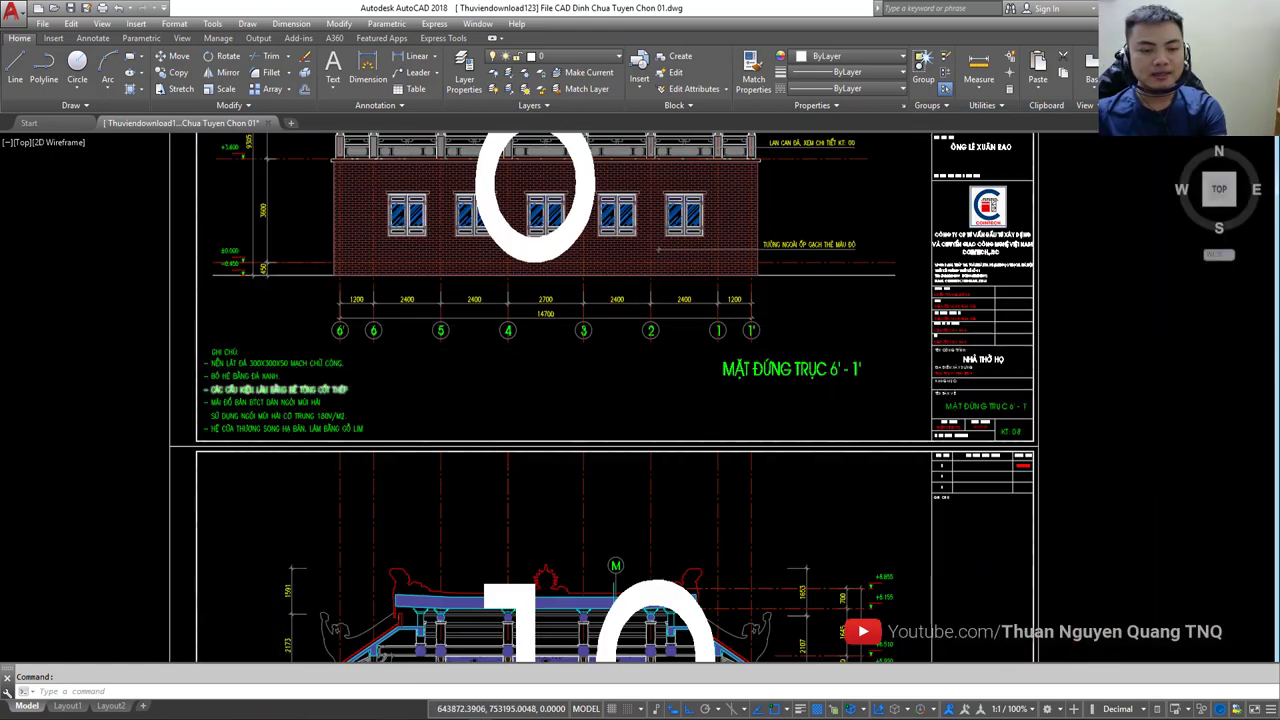
scroll(220, 388, "up", 4)
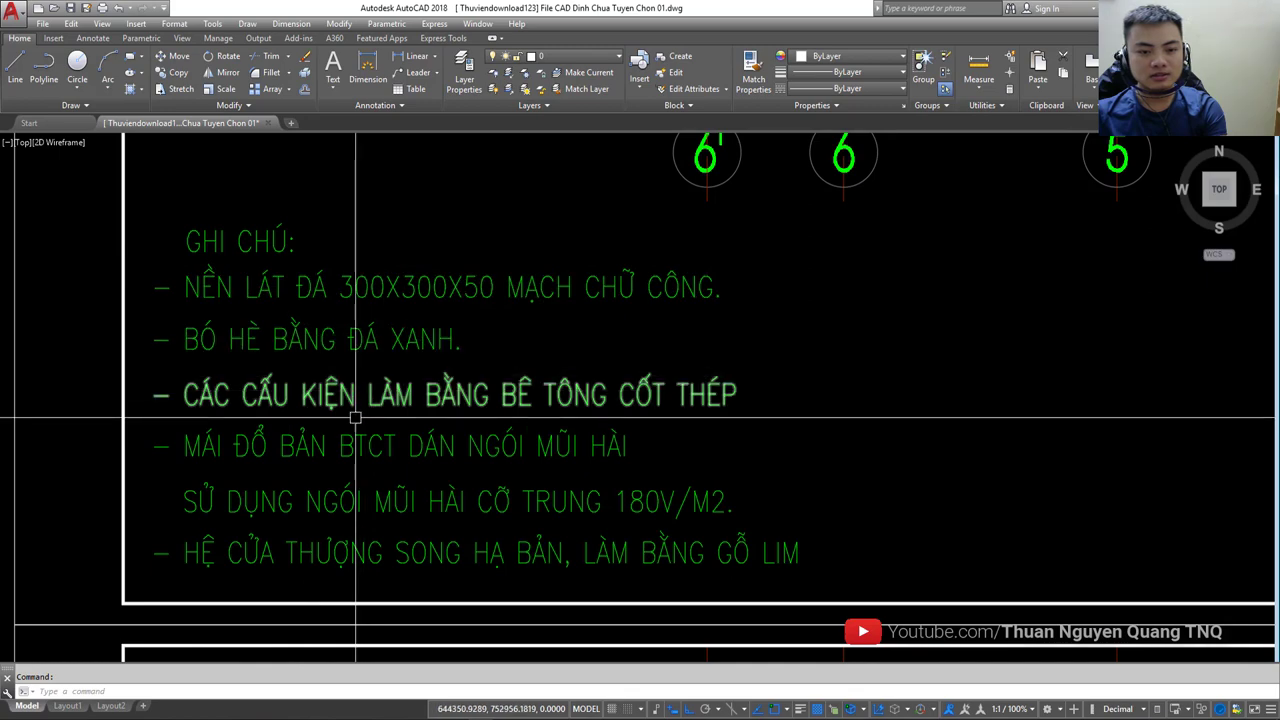
scroll(586, 337, "down", 4)
scroll(903, 397, "up", 4)
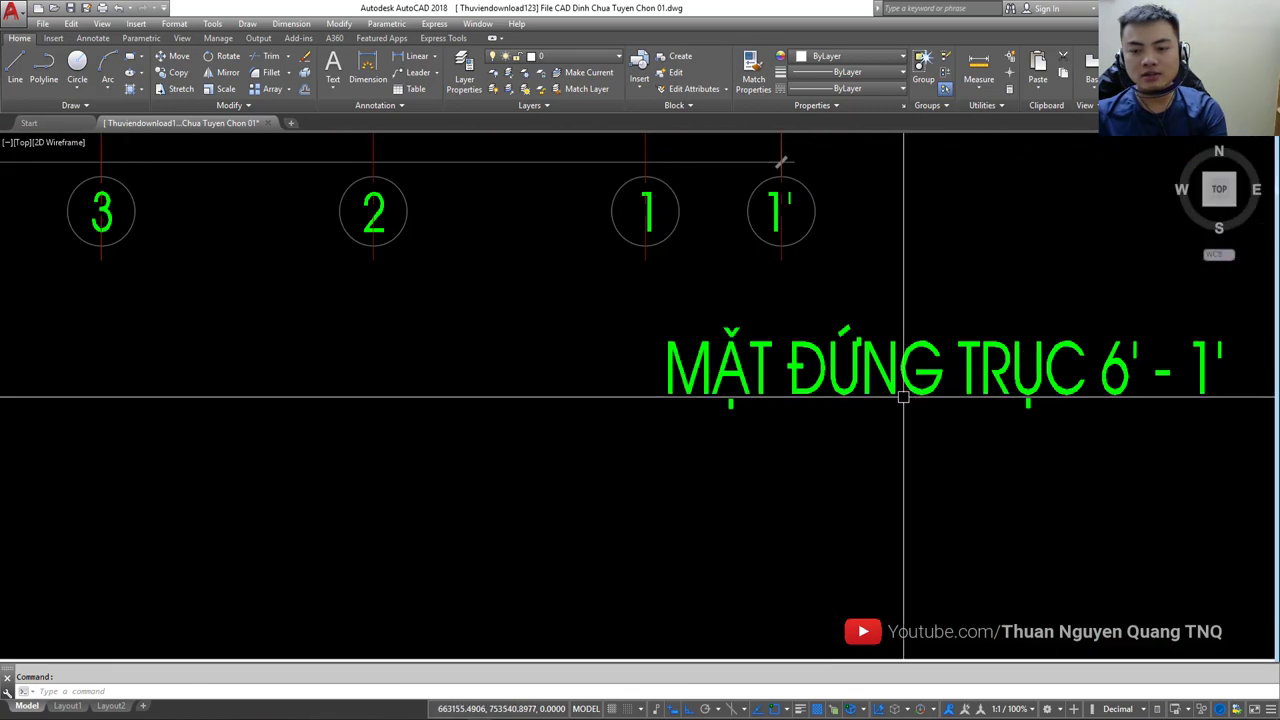
scroll(667, 405, "down", 2)
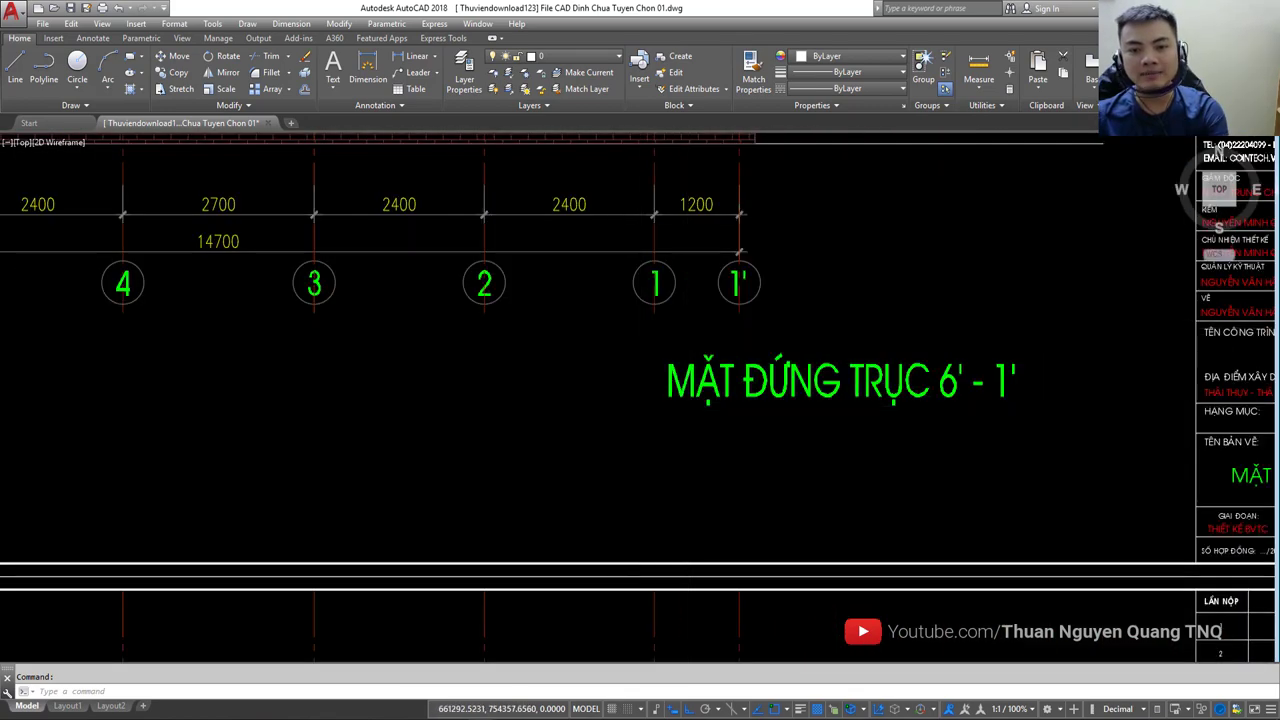
scroll(640, 400, "down", 3)
scroll(640, 400, "down", 2)
middle_click_drag(885, 600, 794, 409)
scroll(885, 496, "up", 4)
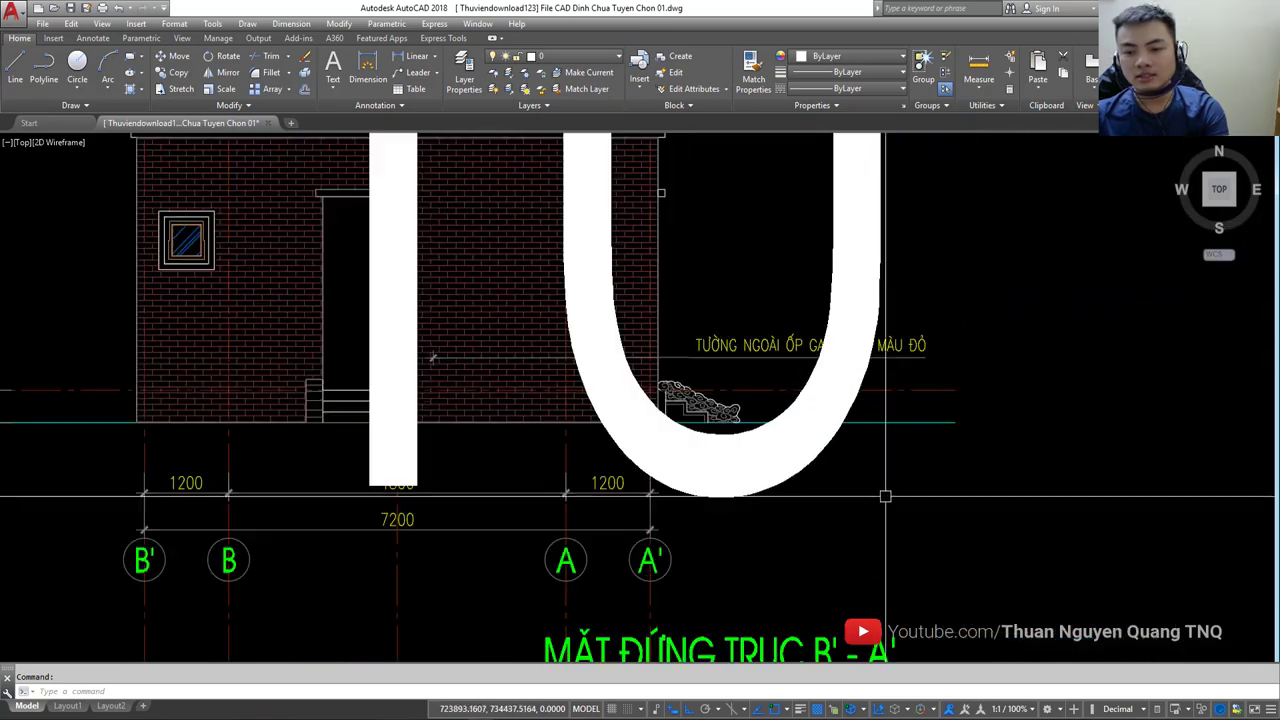
scroll(885, 496, "down", 3)
scroll(885, 496, "down", 2)
middle_click_drag(1098, 488, 788, 483)
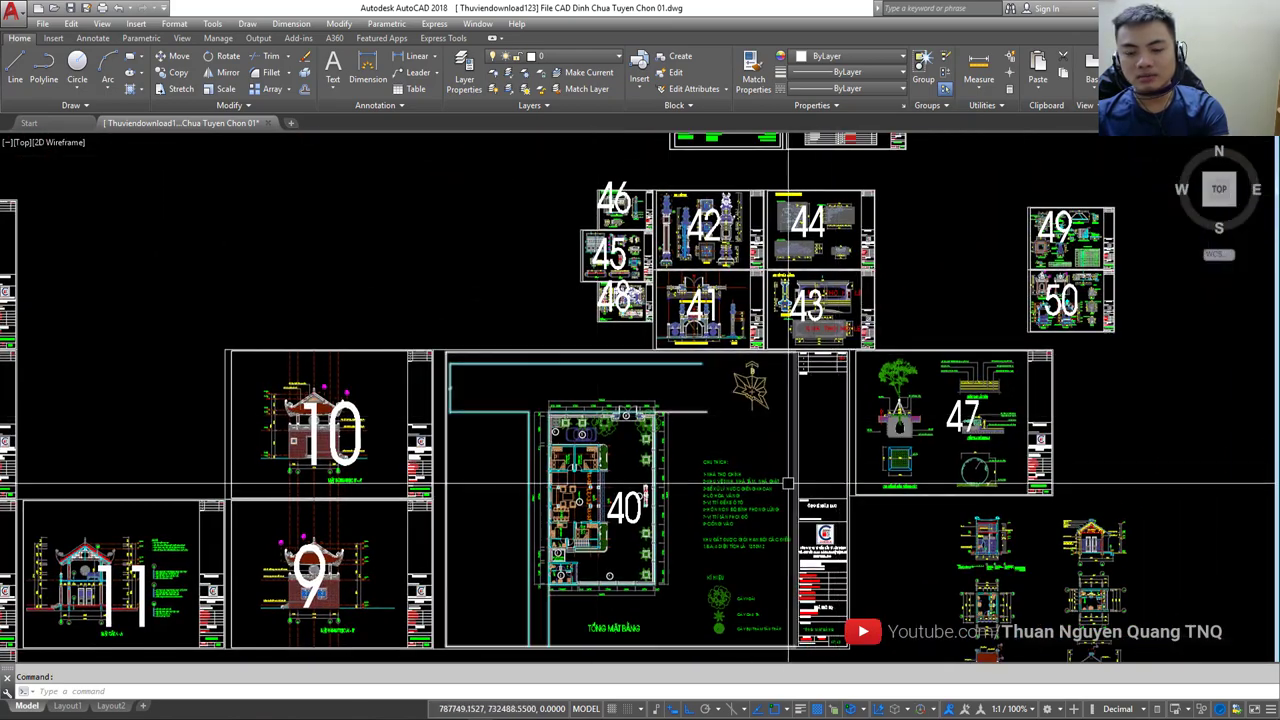
scroll(788, 483, "up", 6)
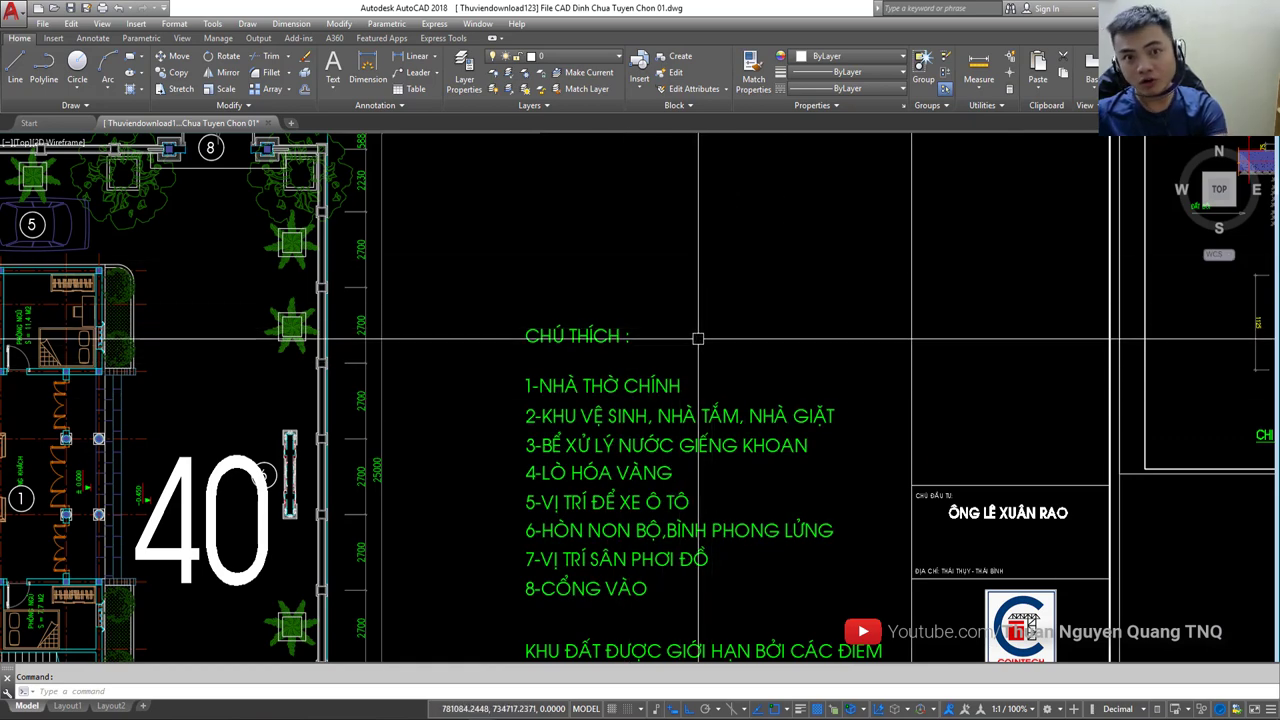
middle_click_drag(714, 504, 723, 356)
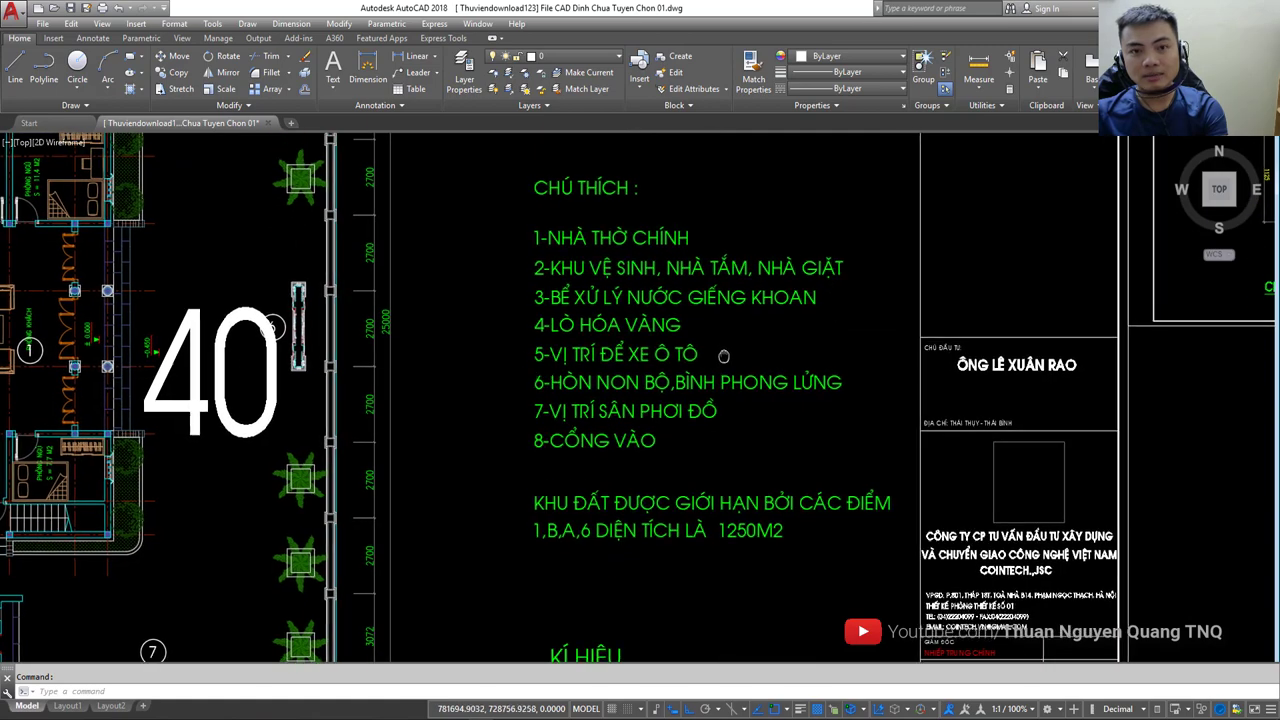
left_click(723, 356)
key("Escape")
scroll(679, 261, "down", 6)
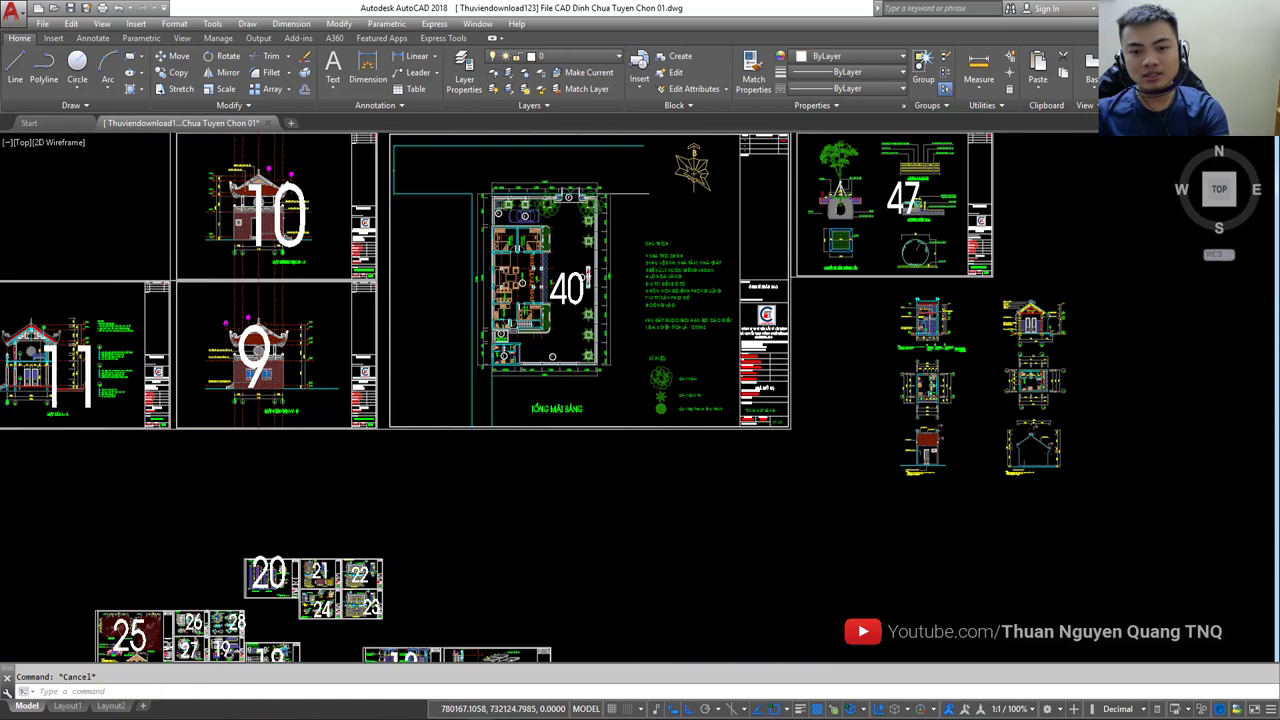
scroll(688, 278, "down", 4)
middle_click_drag(647, 338, 679, 369)
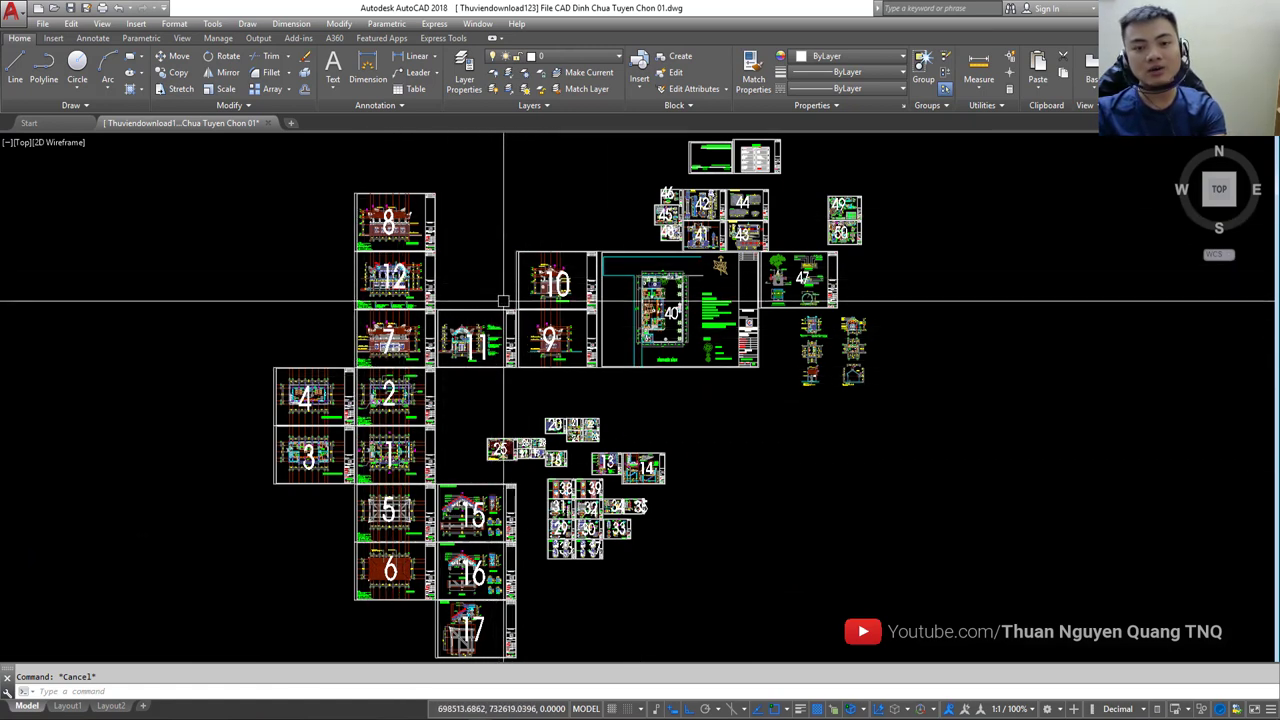
mouse_move(375, 250)
middle_mouse_down()
mouse_move(514, 310)
mouse_move(458, 318)
middle_mouse_up()
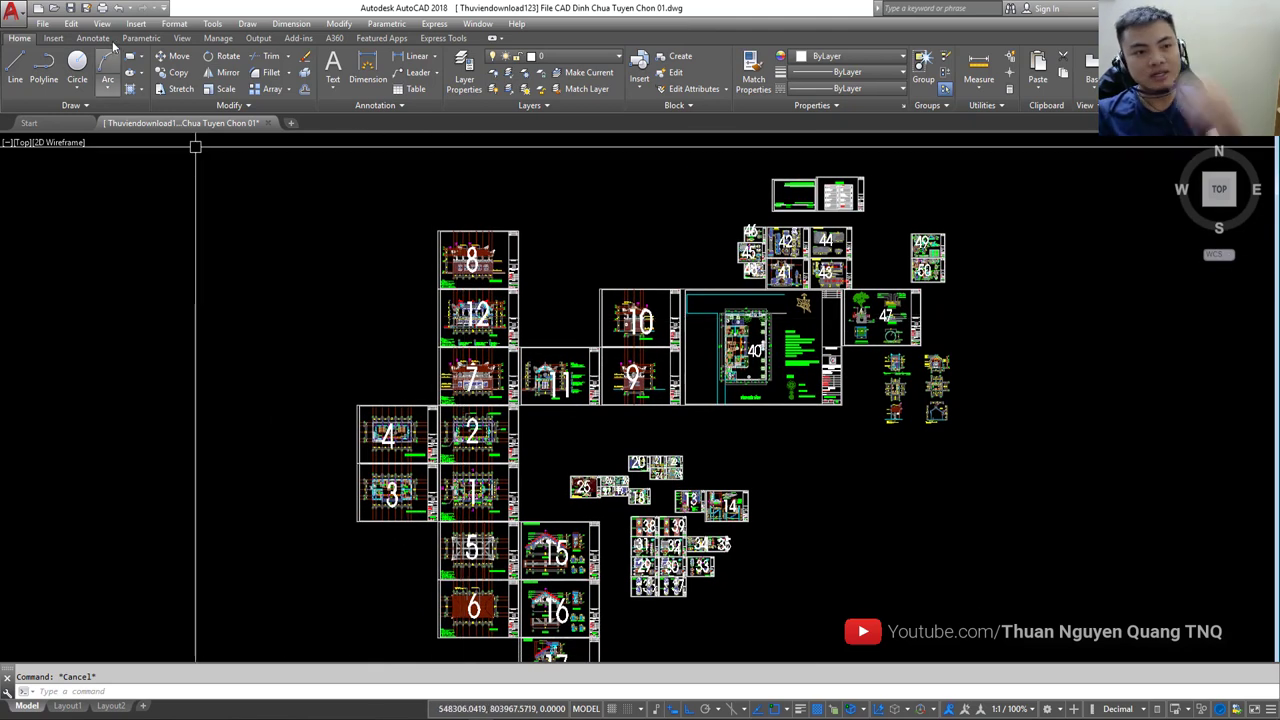
Select sheet 8's MẶT ĐỨNG TRỤC 6' - 1' title and show its properties with Ctrl+1
scroll(484, 272, "up", 4)
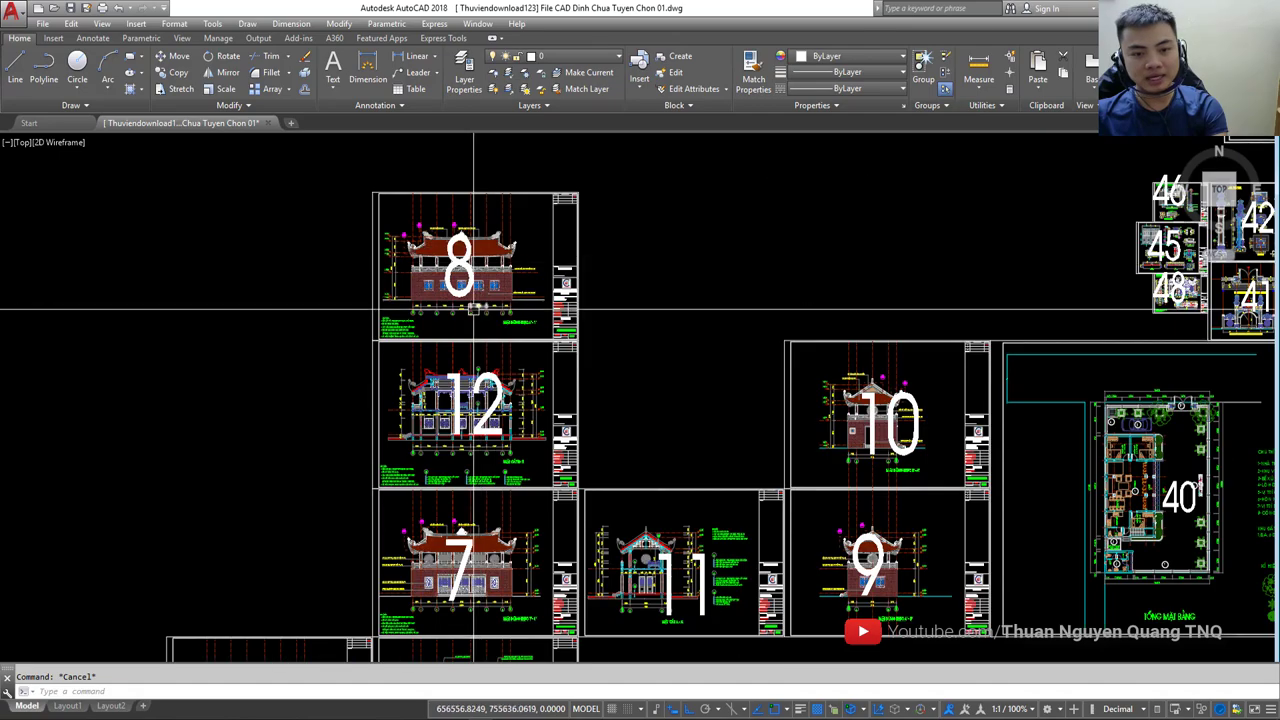
scroll(484, 272, "up", 2)
scroll(520, 320, "up", 5)
scroll(430, 309, "down", 3)
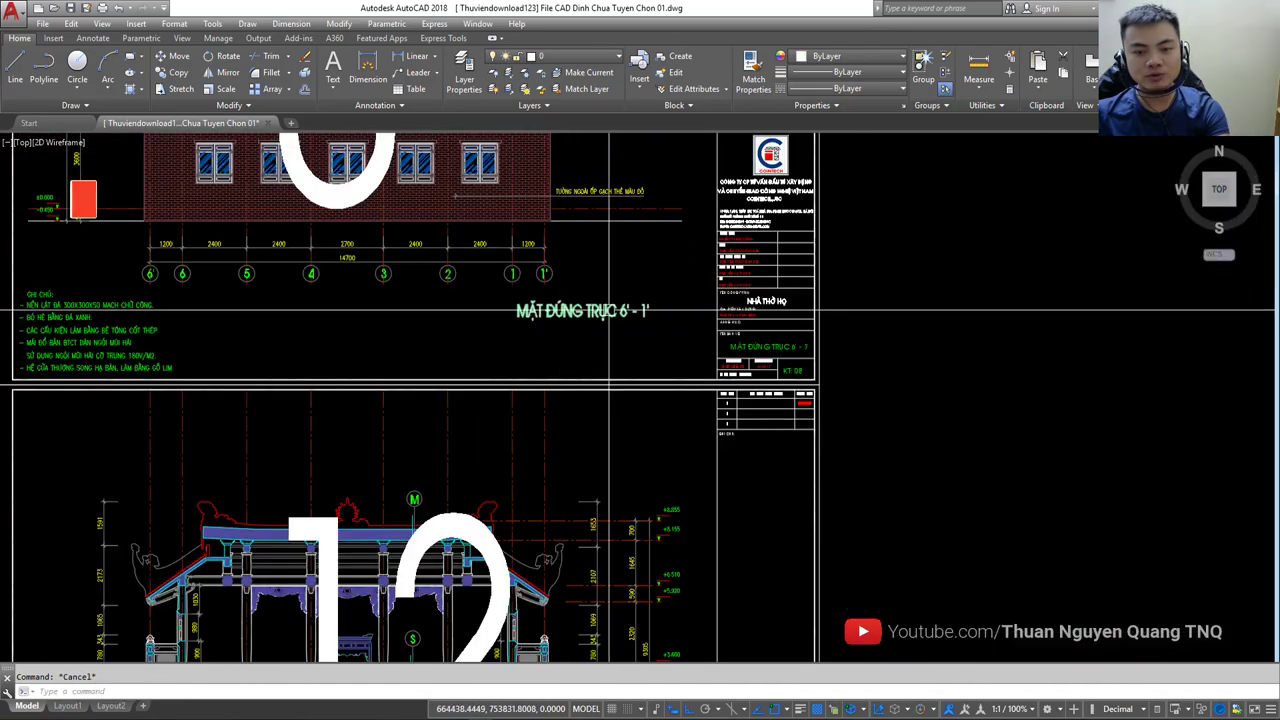
scroll(566, 395, "up", 3)
scroll(720, 329, "down", 1)
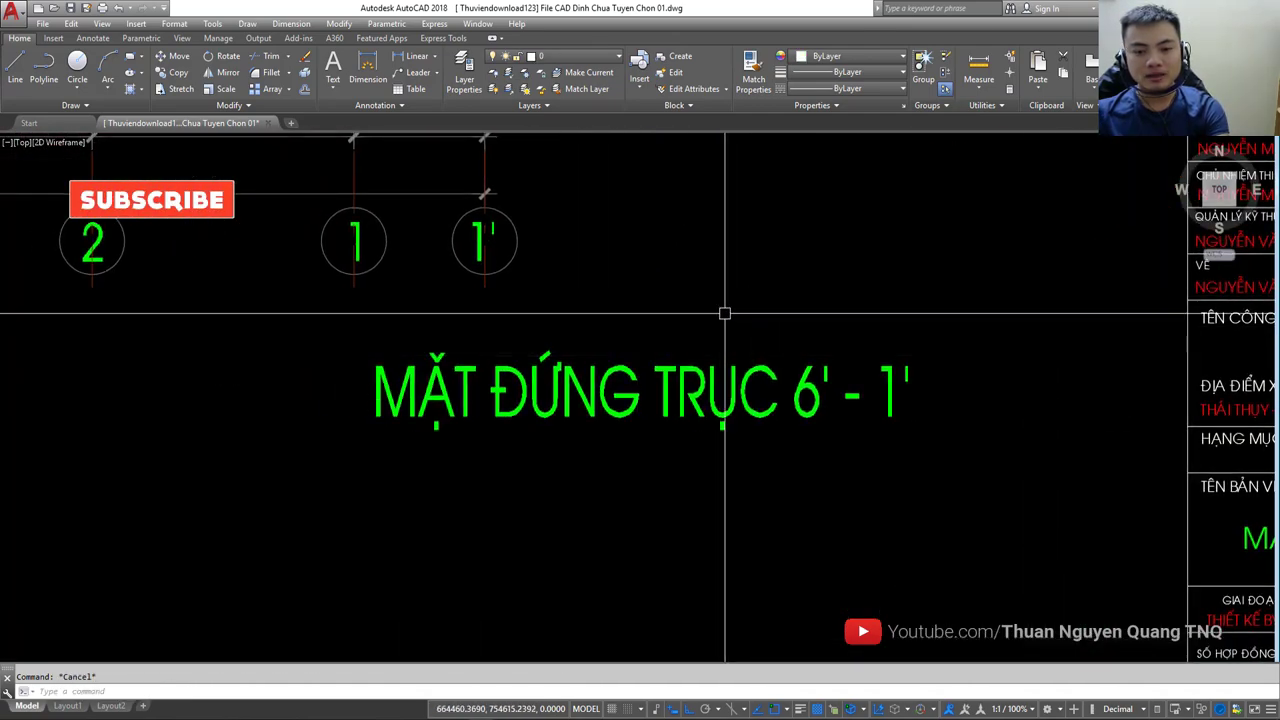
scroll(695, 348, "down", 4)
scroll(695, 348, "up", 2)
left_click(703, 362)
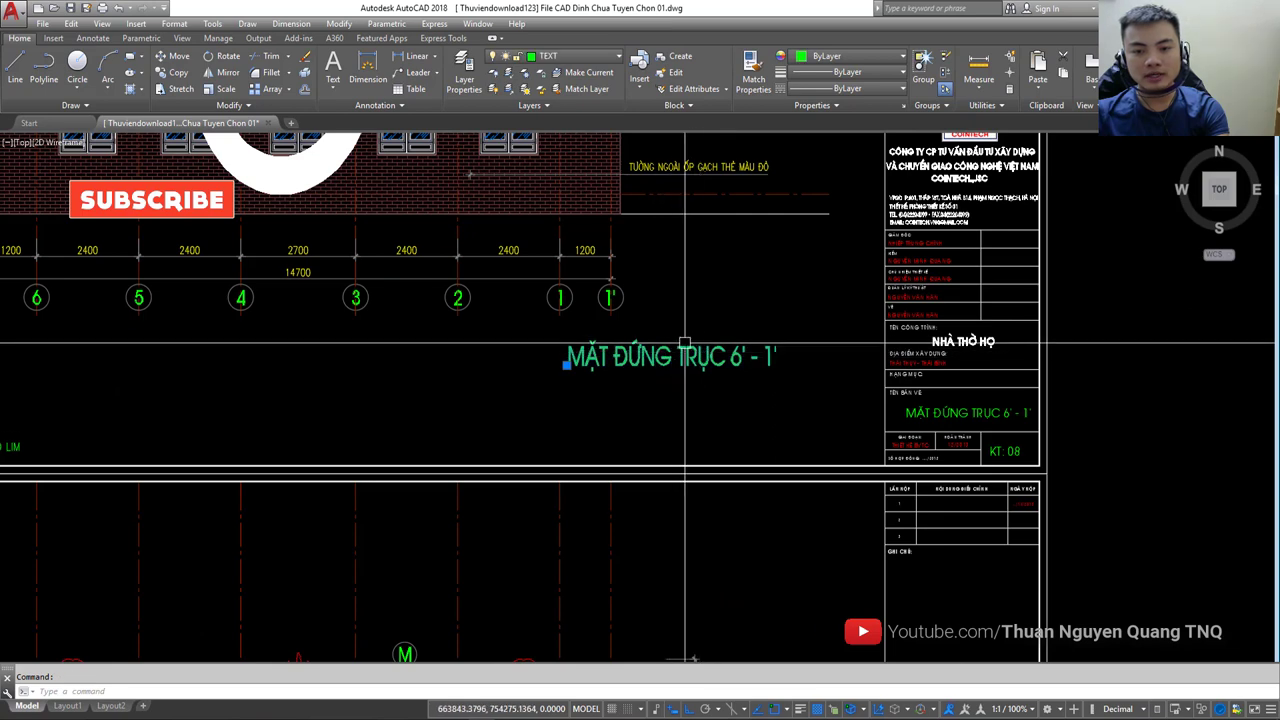
scroll(703, 362, "up", 4)
scroll(705, 366, "up", 2)
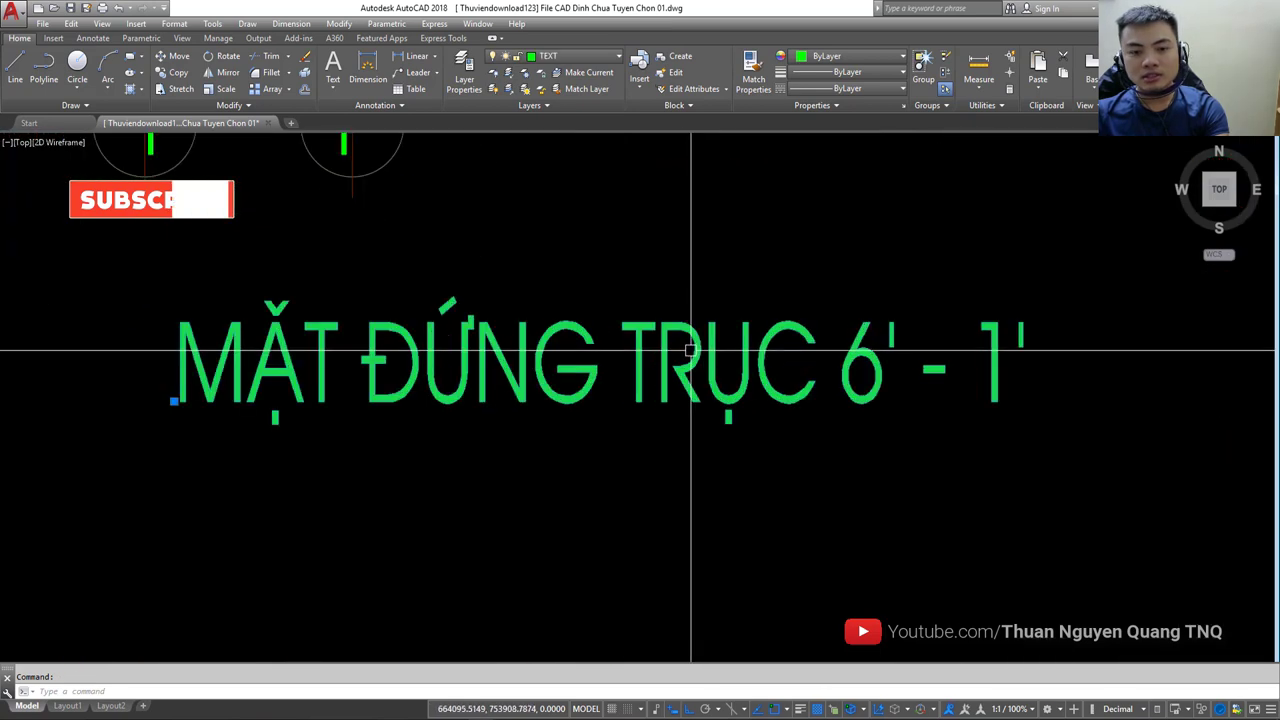
scroll(711, 377, "down", 4)
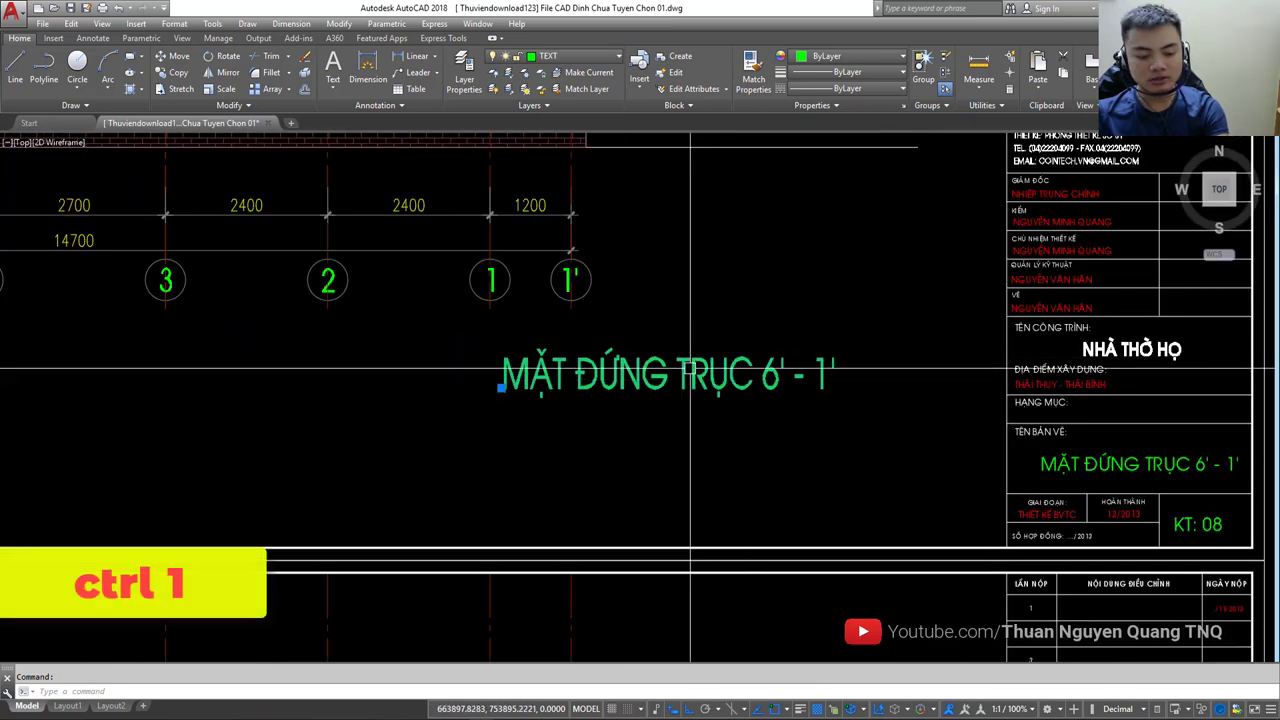
key("ctrl+1")
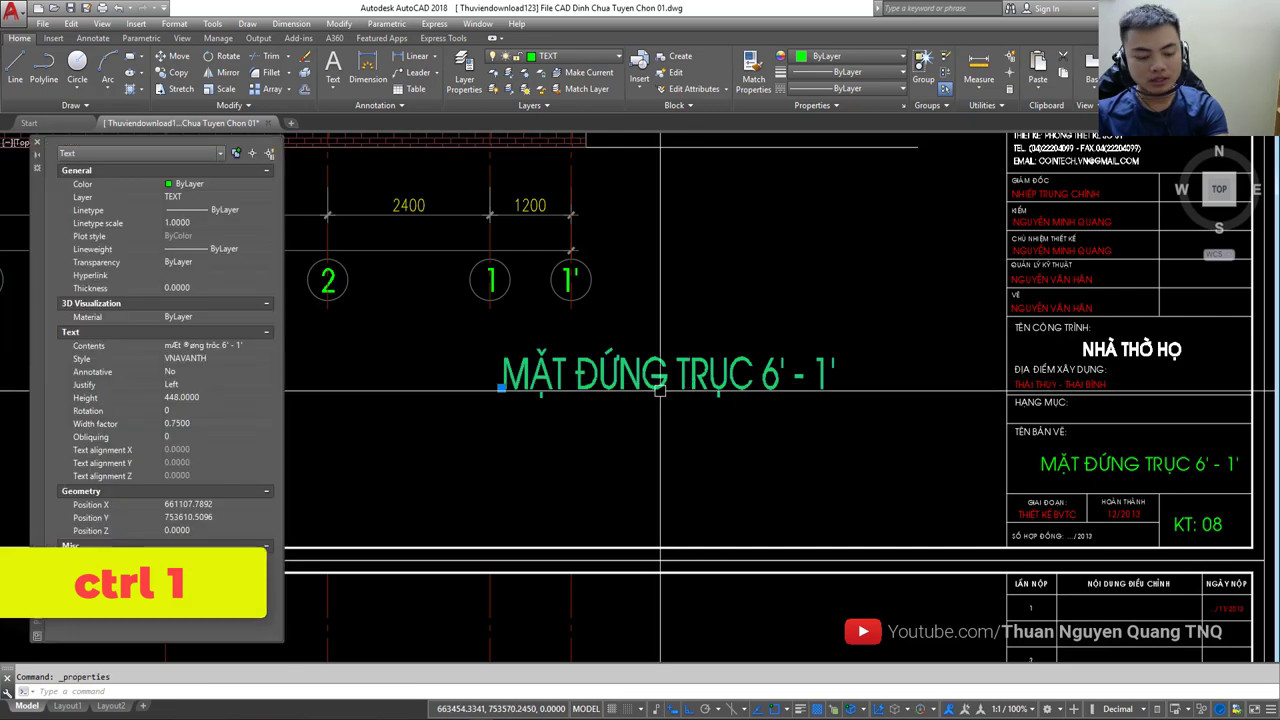
Window-select the title, confirm its text style is VNAVANTH in Properties, then deselect it
left_click(86, 156)
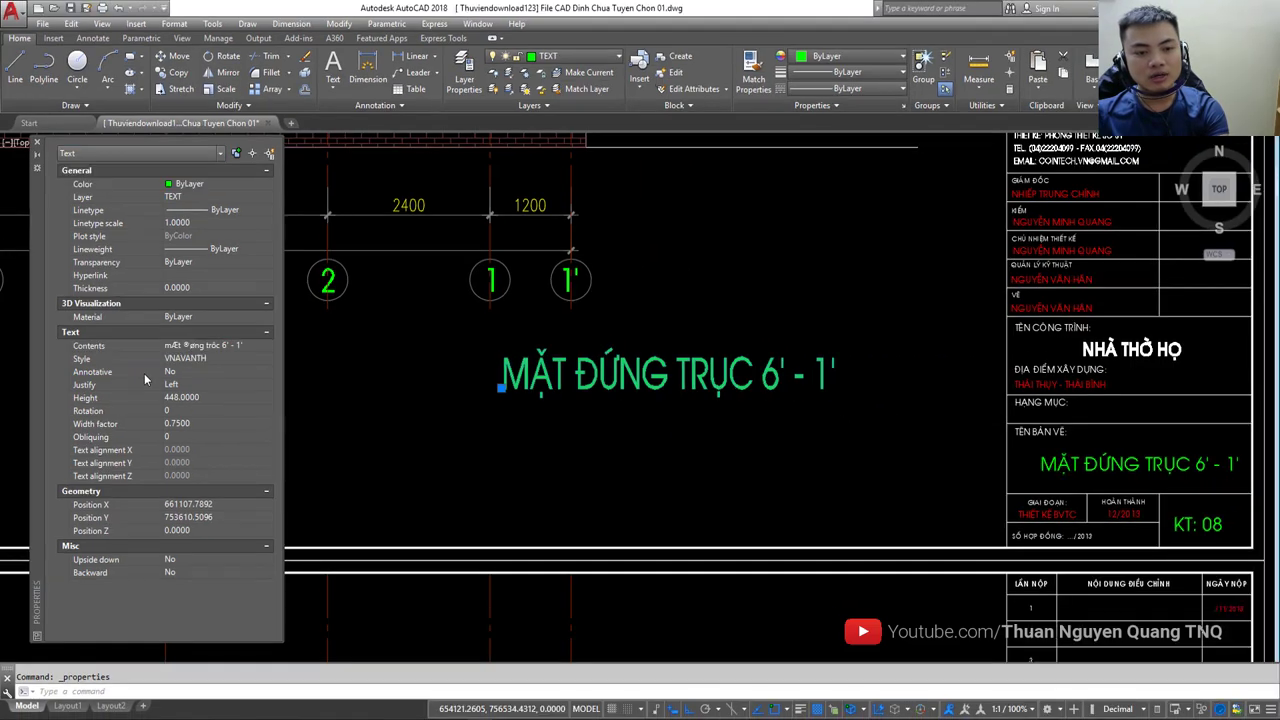
left_click(37, 146)
left_click(640, 355)
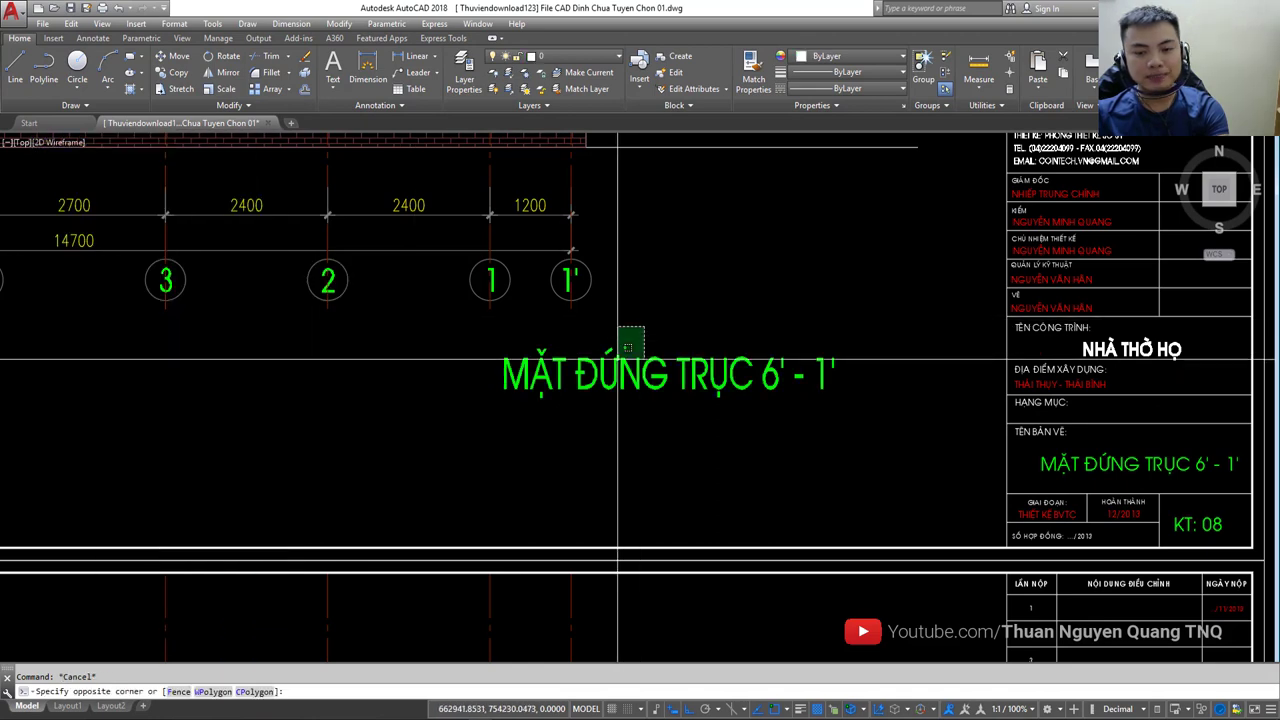
left_click(451, 409)
key("ctrl+1")
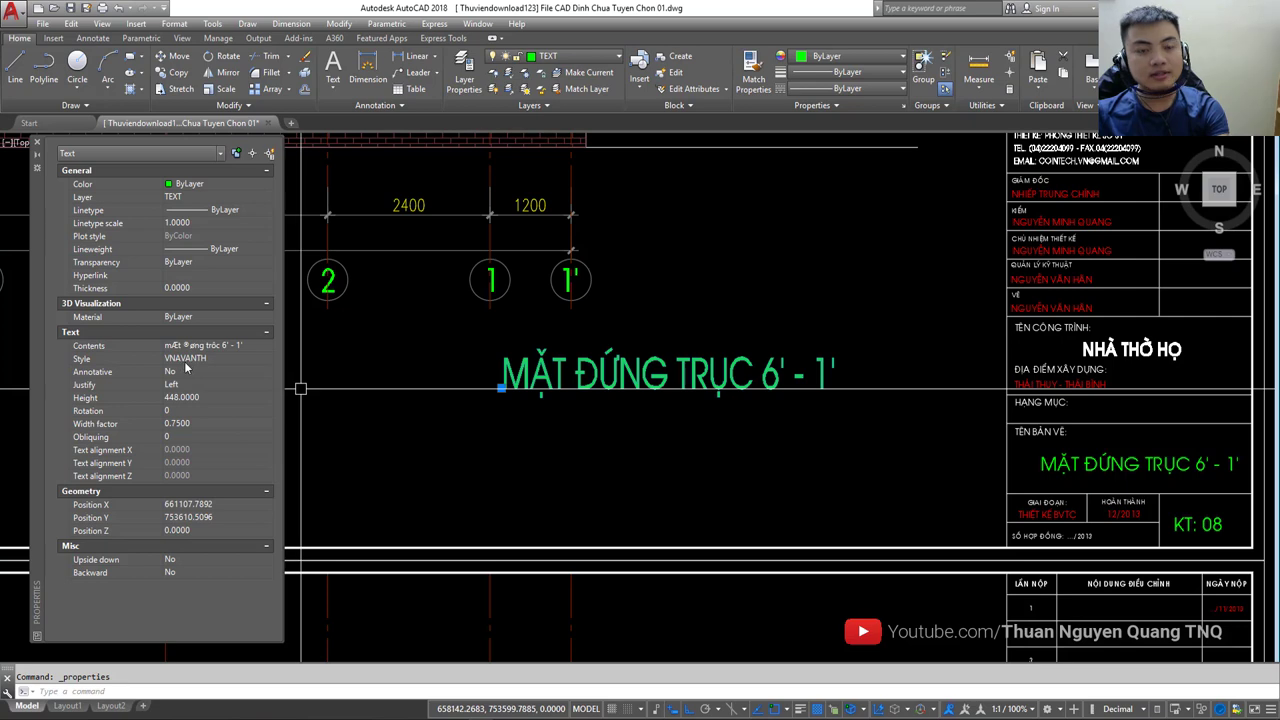
key("Escape")
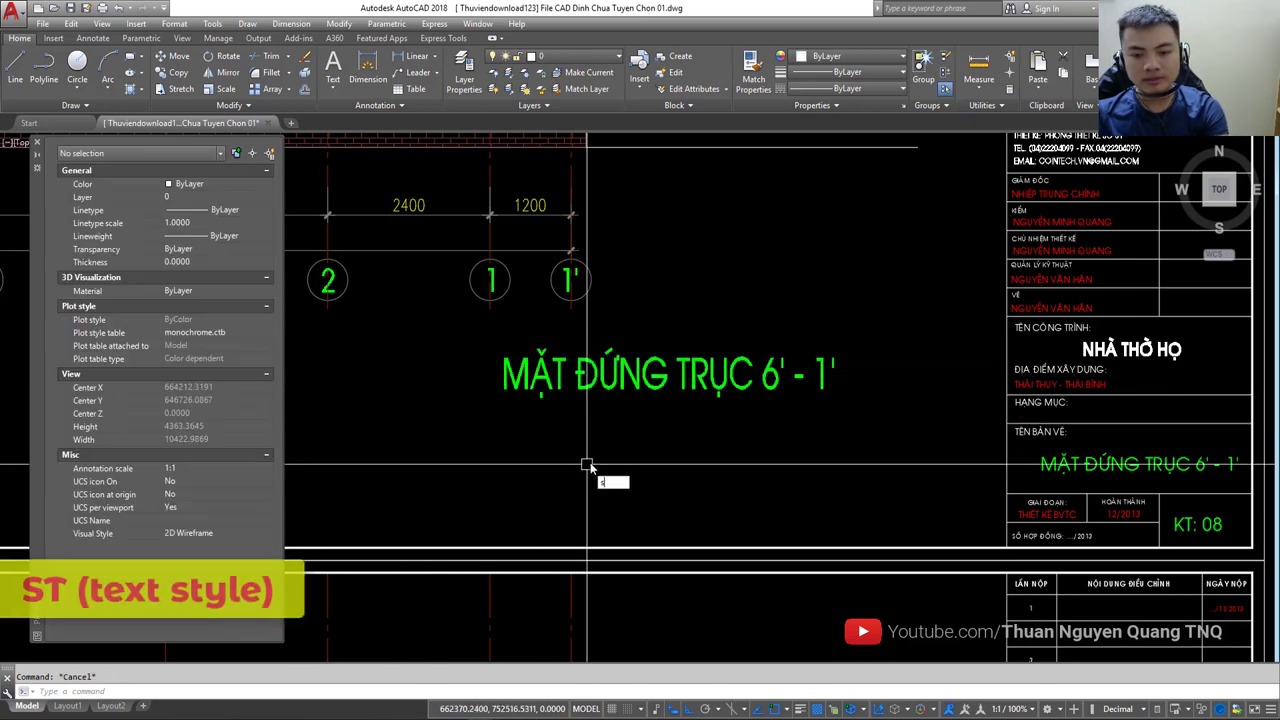
type("T")
key("Return")
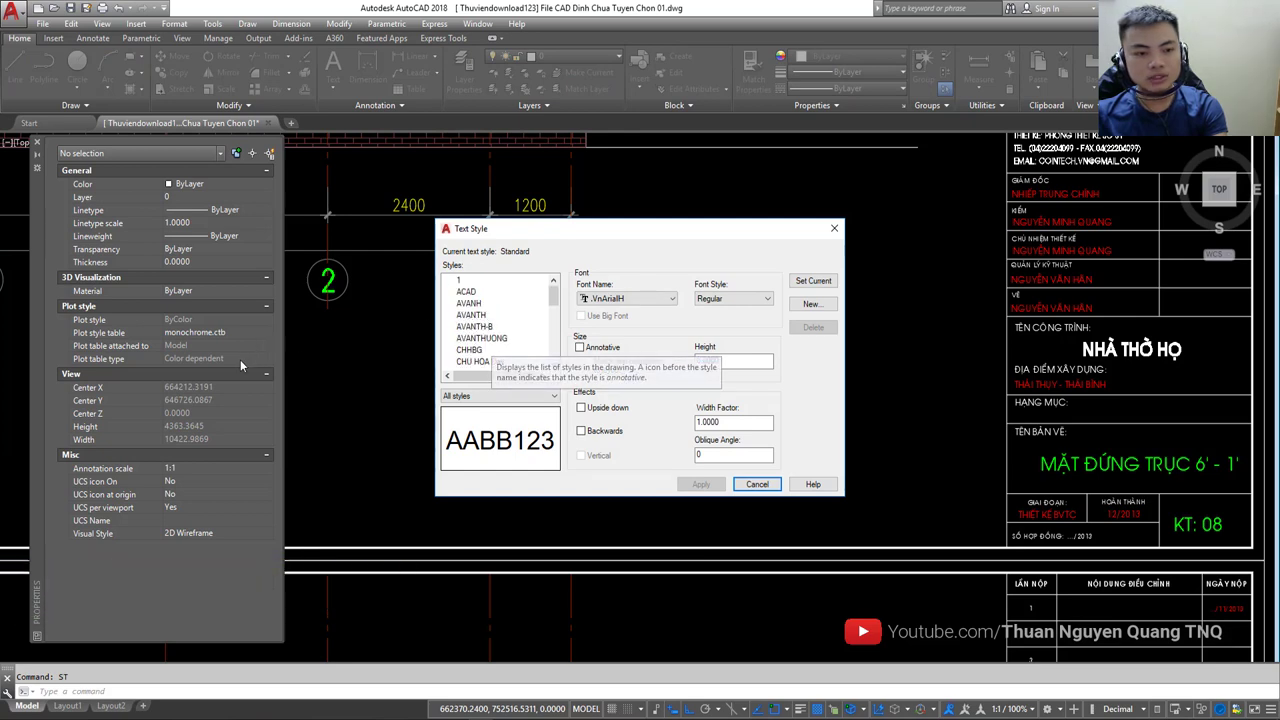
left_click(474, 317)
scroll(474, 327, "down", 3)
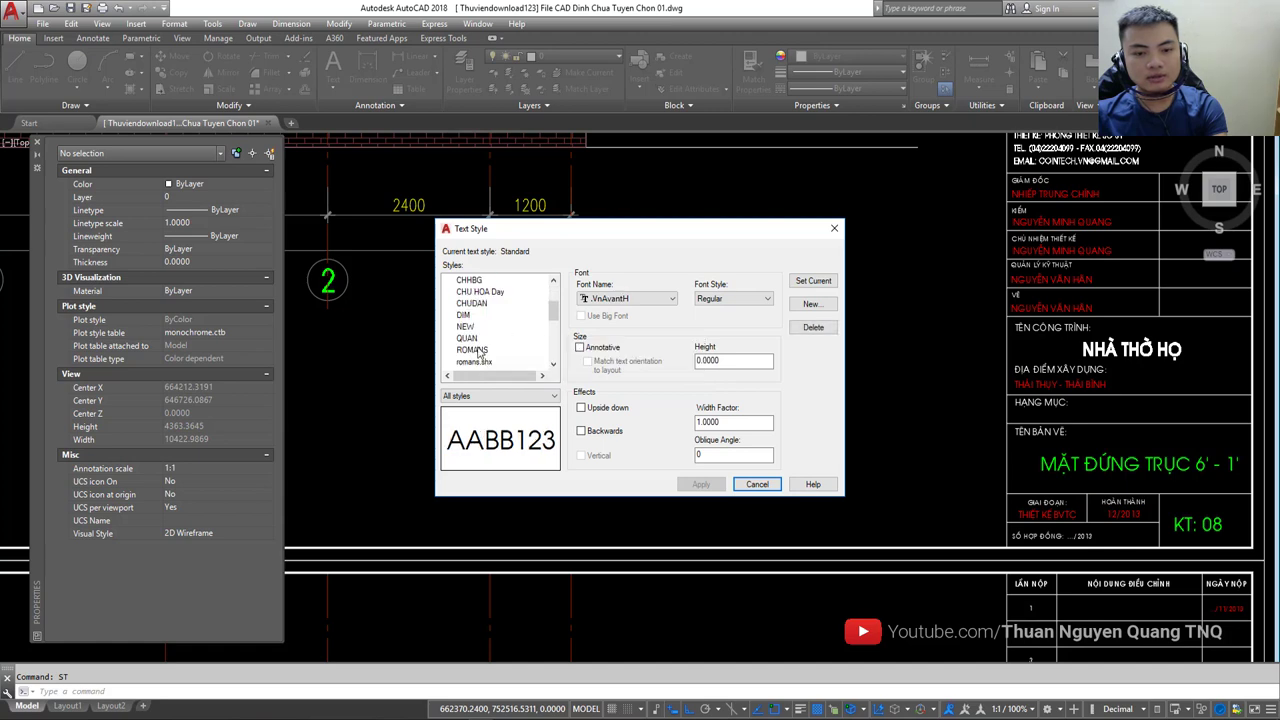
scroll(474, 320, "up", 2)
scroll(471, 317, "up", 1)
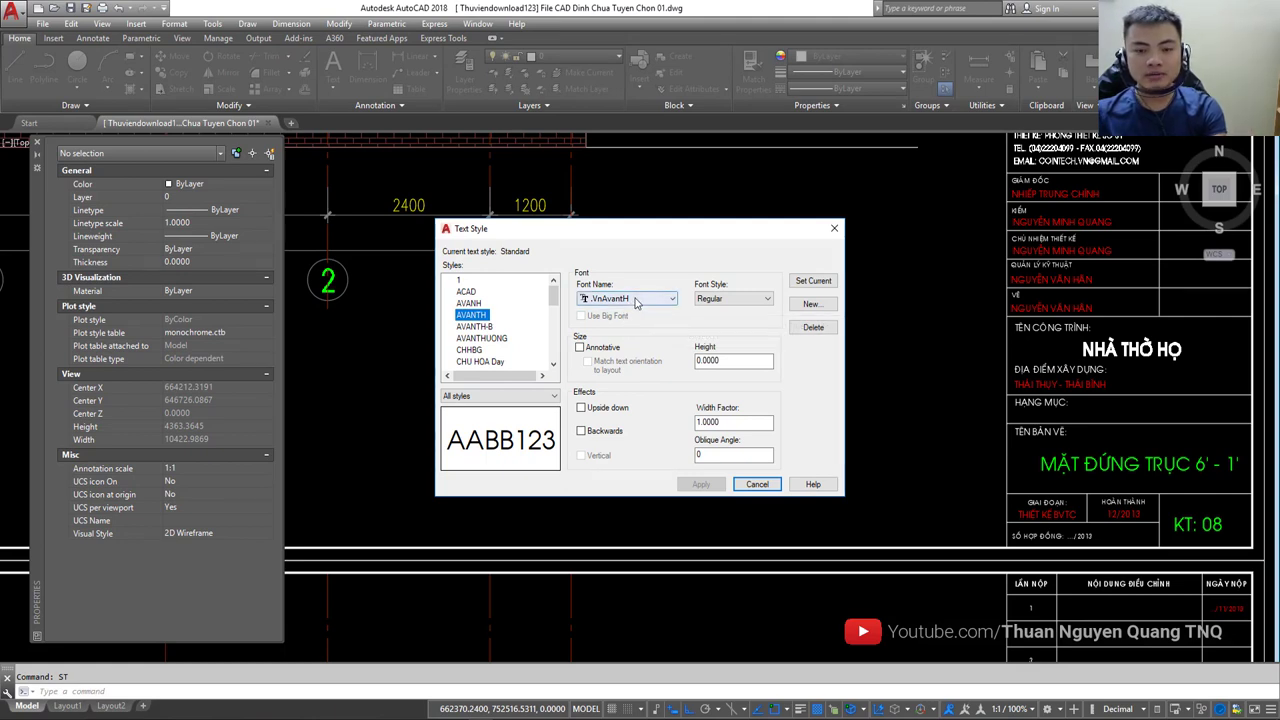
Close the Text Style dialog without changes and hide the Properties palette
left_click(757, 484)
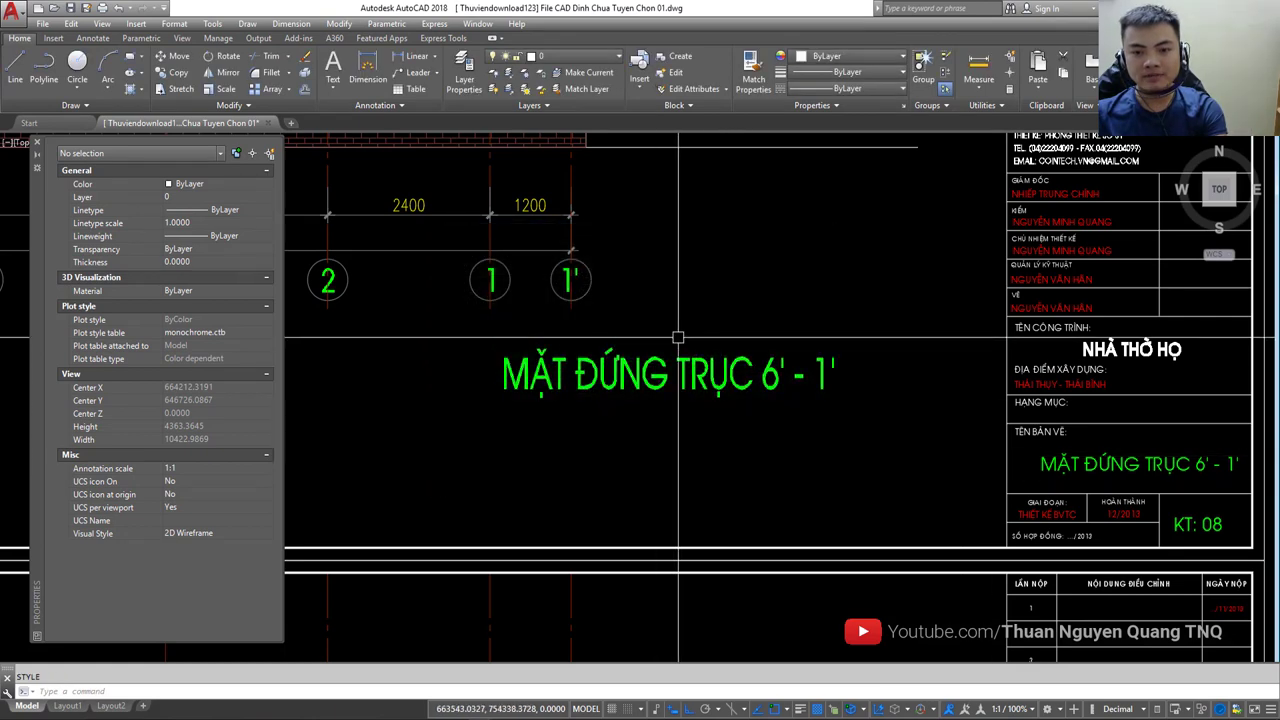
scroll(678, 338, "down", 5)
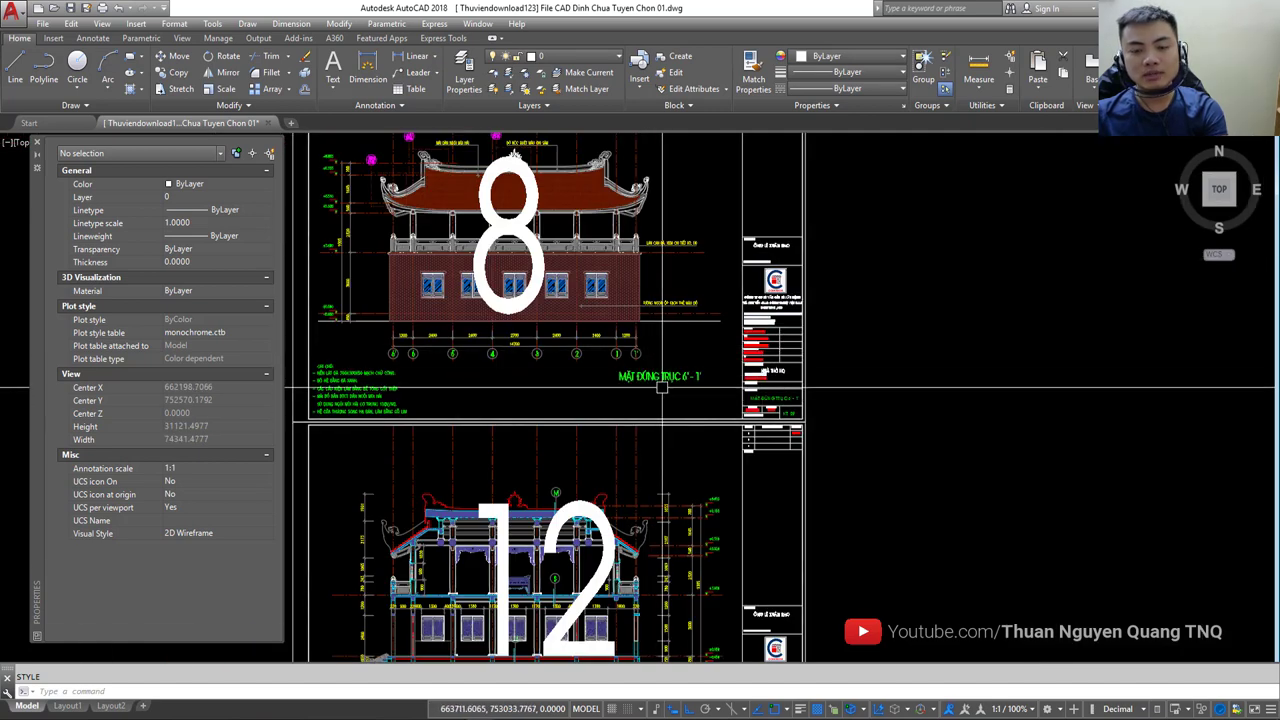
left_click(38, 143)
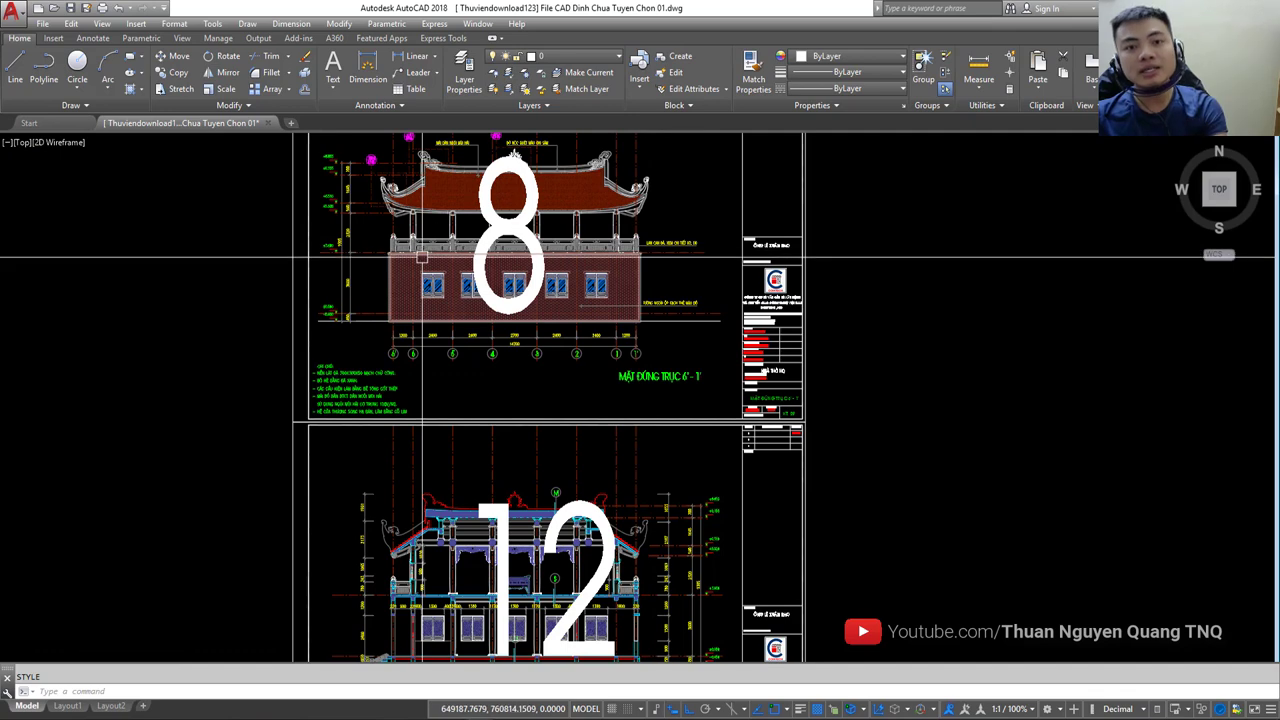
scroll(613, 374, "up", 4)
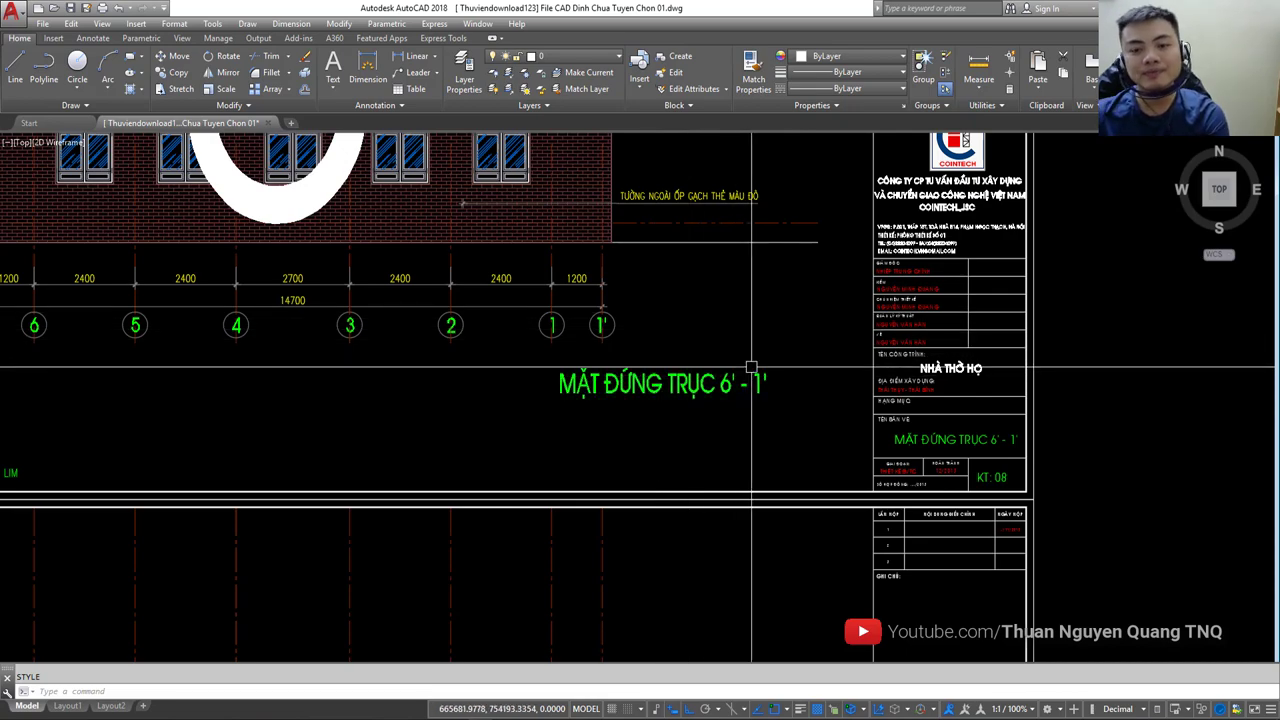
scroll(686, 343, "down", 6)
Pan the view over to sheets 7, 9, 11 and 40
middle_click_drag(697, 376, 497, 382)
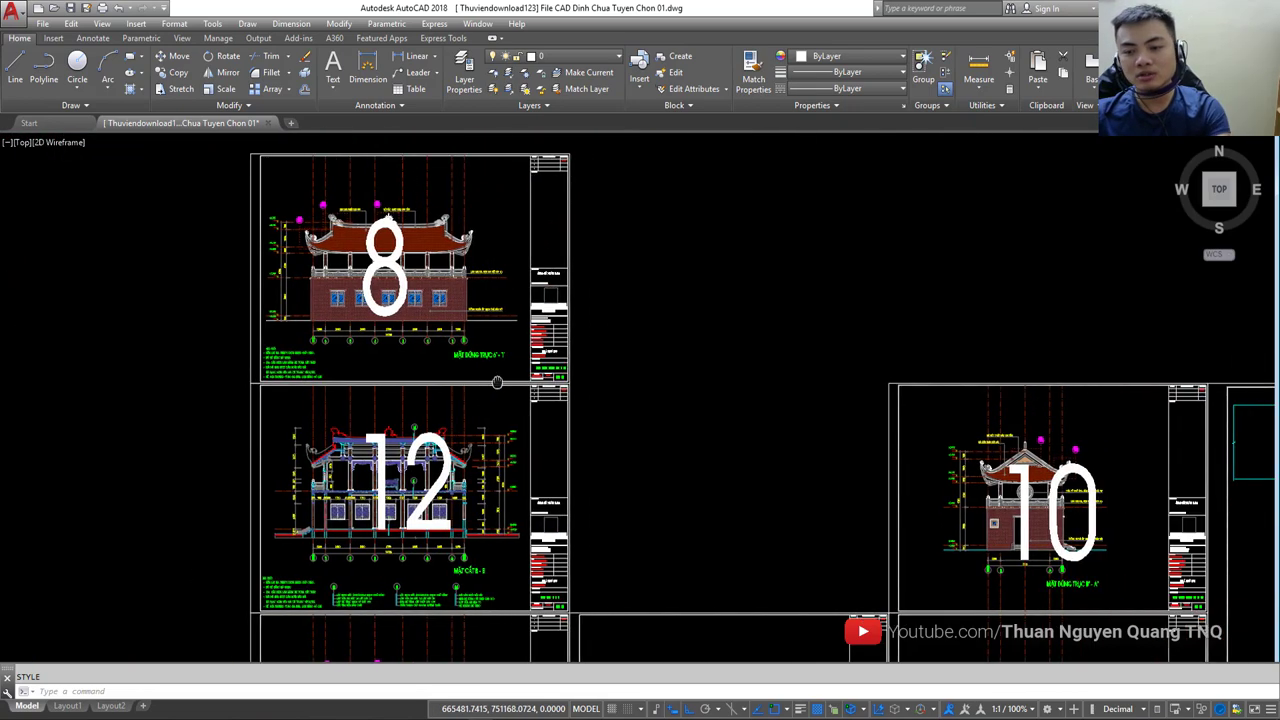
middle_click_drag(629, 423, 477, 386)
middle_click_drag(606, 423, 494, 369)
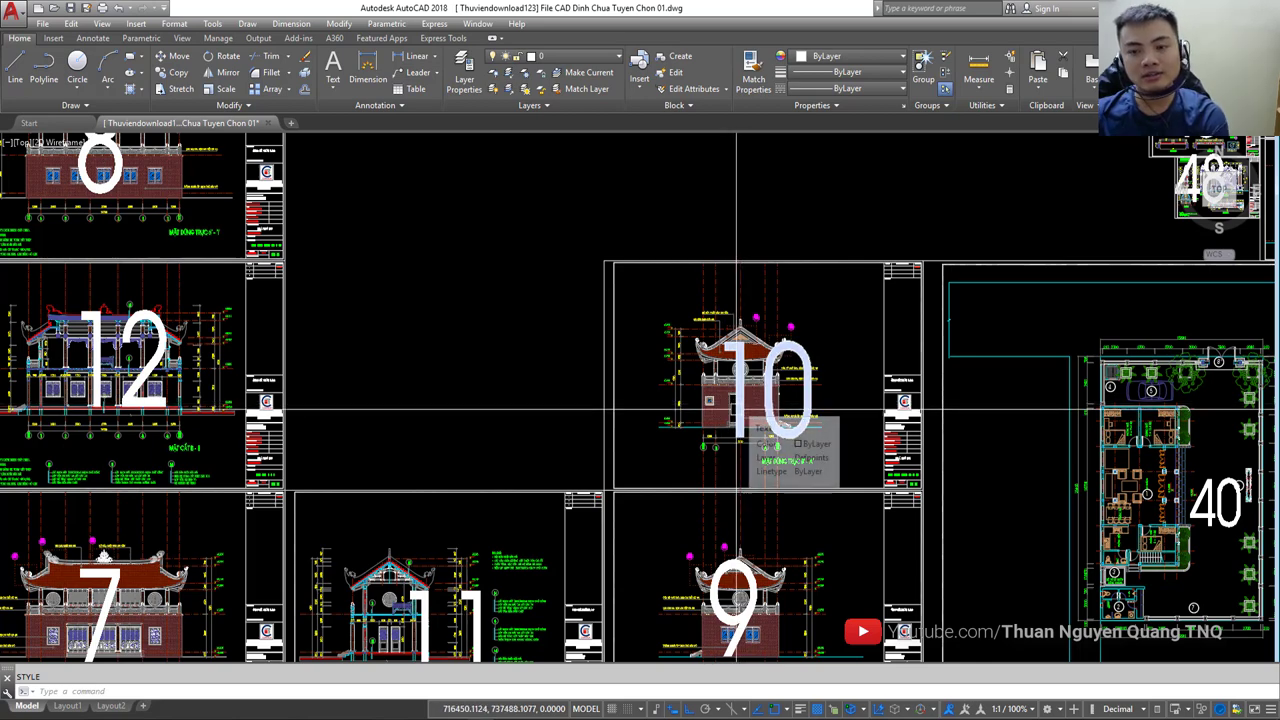
scroll(650, 405, "down", 2)
scroll(630, 325, "down", 2)
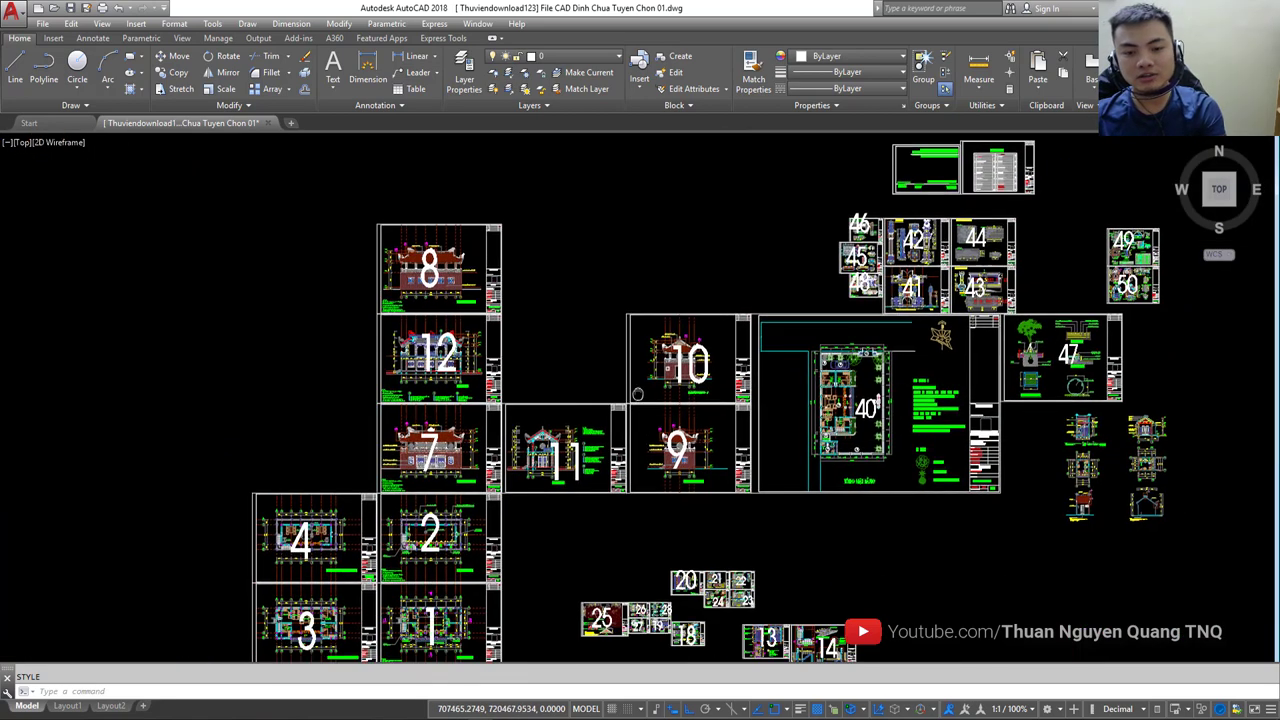
middle_click_drag(547, 437, 543, 349)
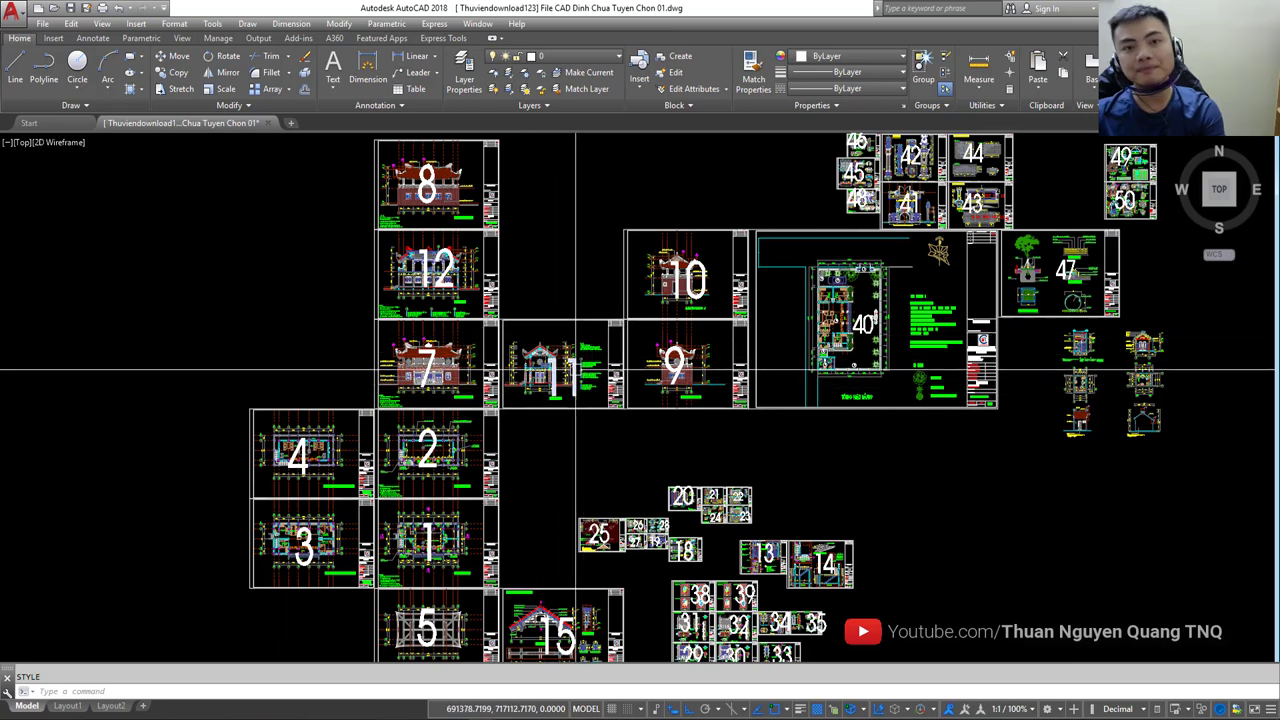
middle_click_drag(560, 270, 546, 417)
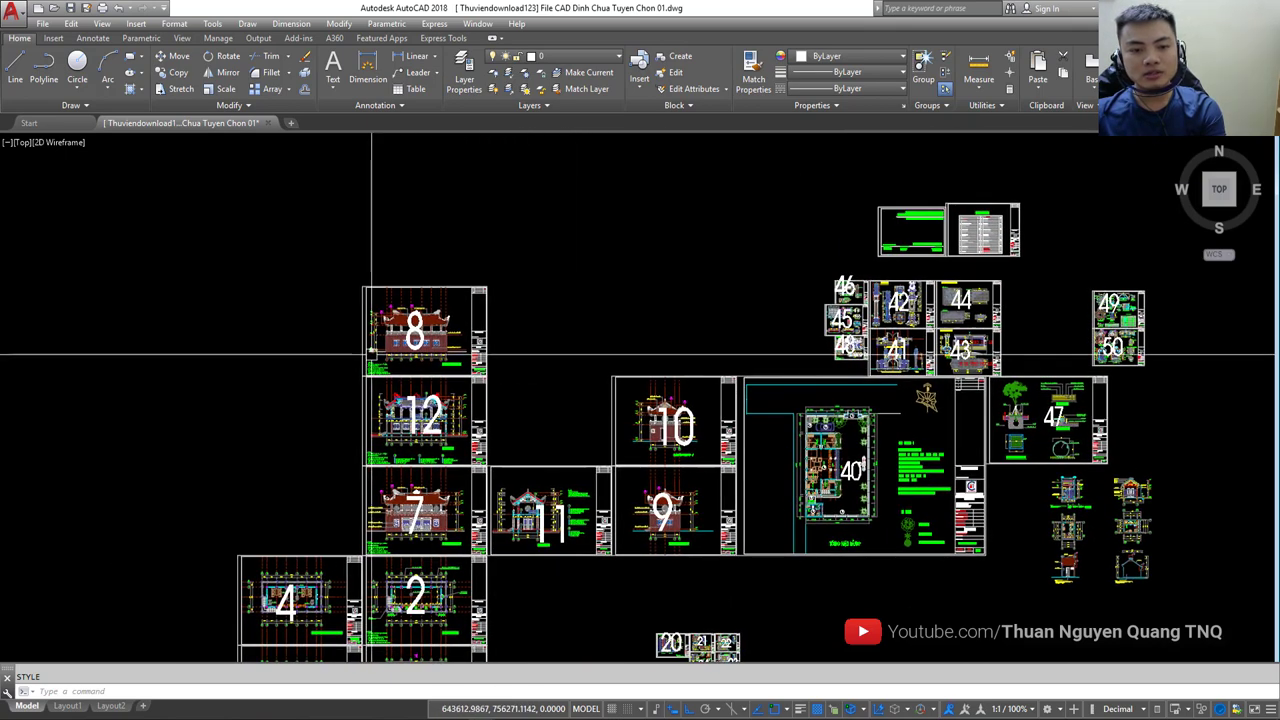
Zoom and pan to review sheets 3, 5, 6, 13–39, 16 and 17
scroll(374, 349, "up", 4)
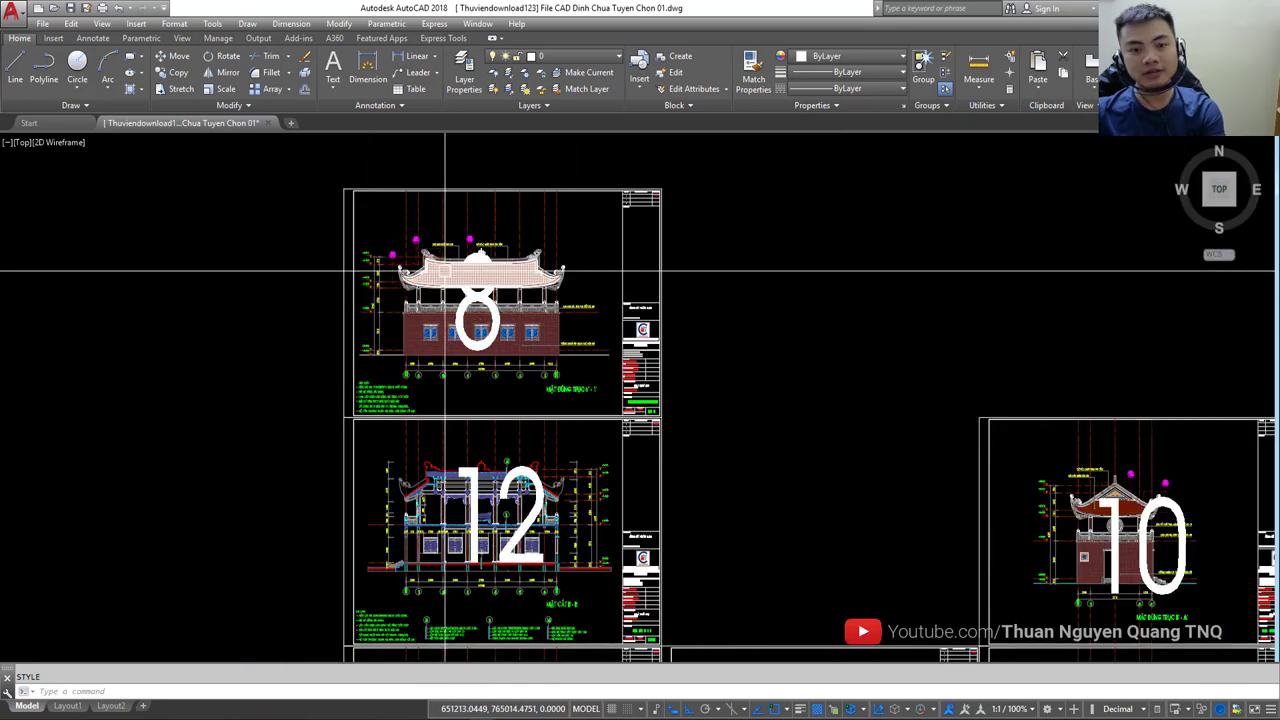
scroll(528, 323, "up", 6)
scroll(528, 466, "up", 3)
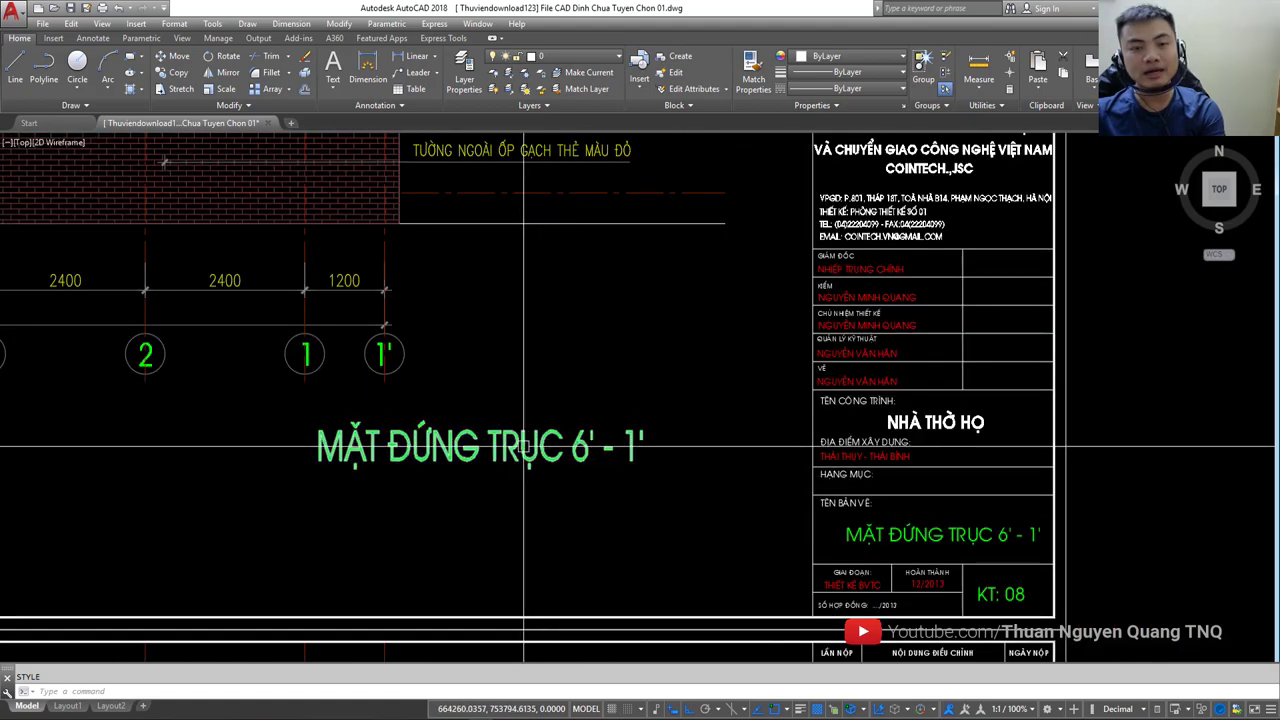
scroll(530, 416, "down", 6)
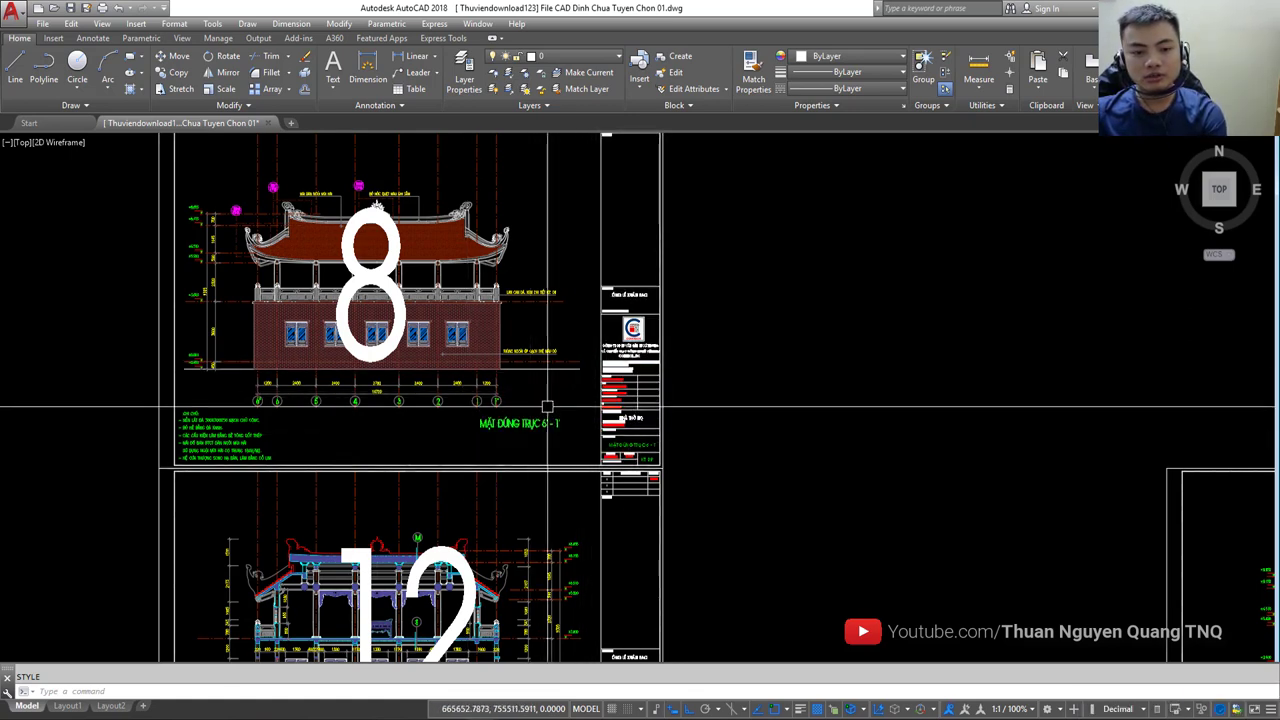
scroll(677, 354, "down", 2)
scroll(697, 337, "down", 4)
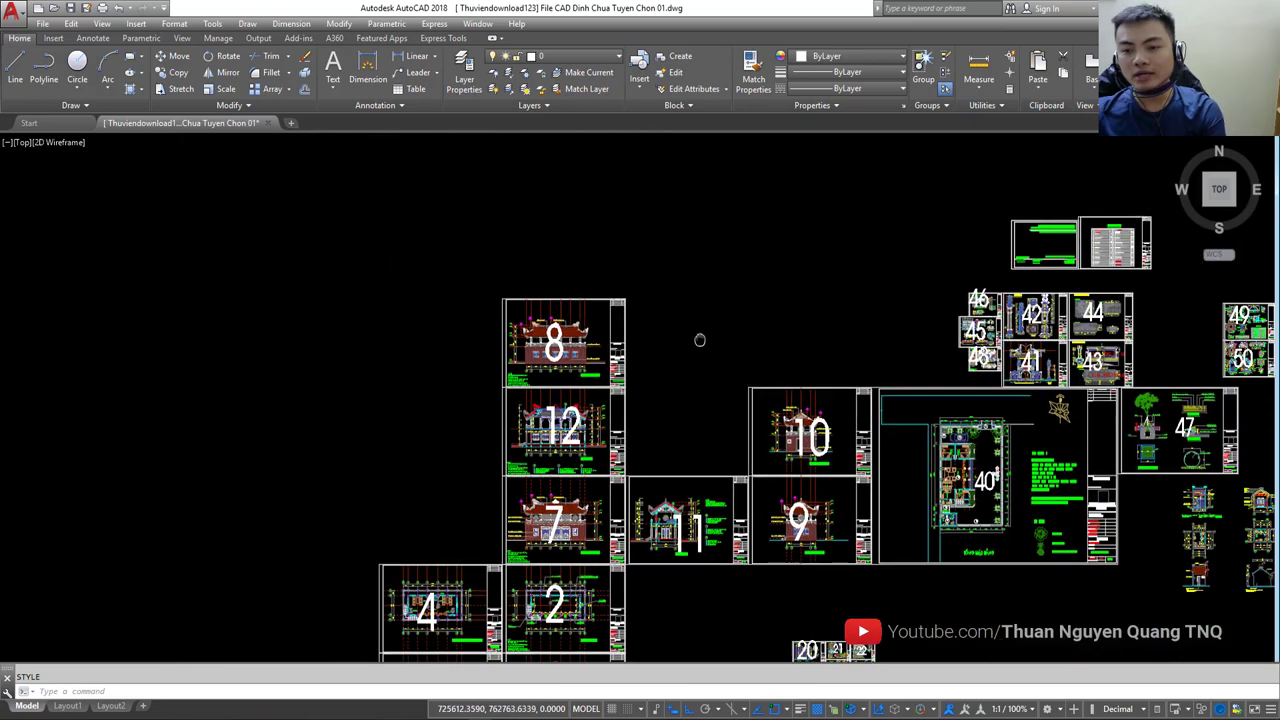
middle_click_drag(700, 280, 746, 150)
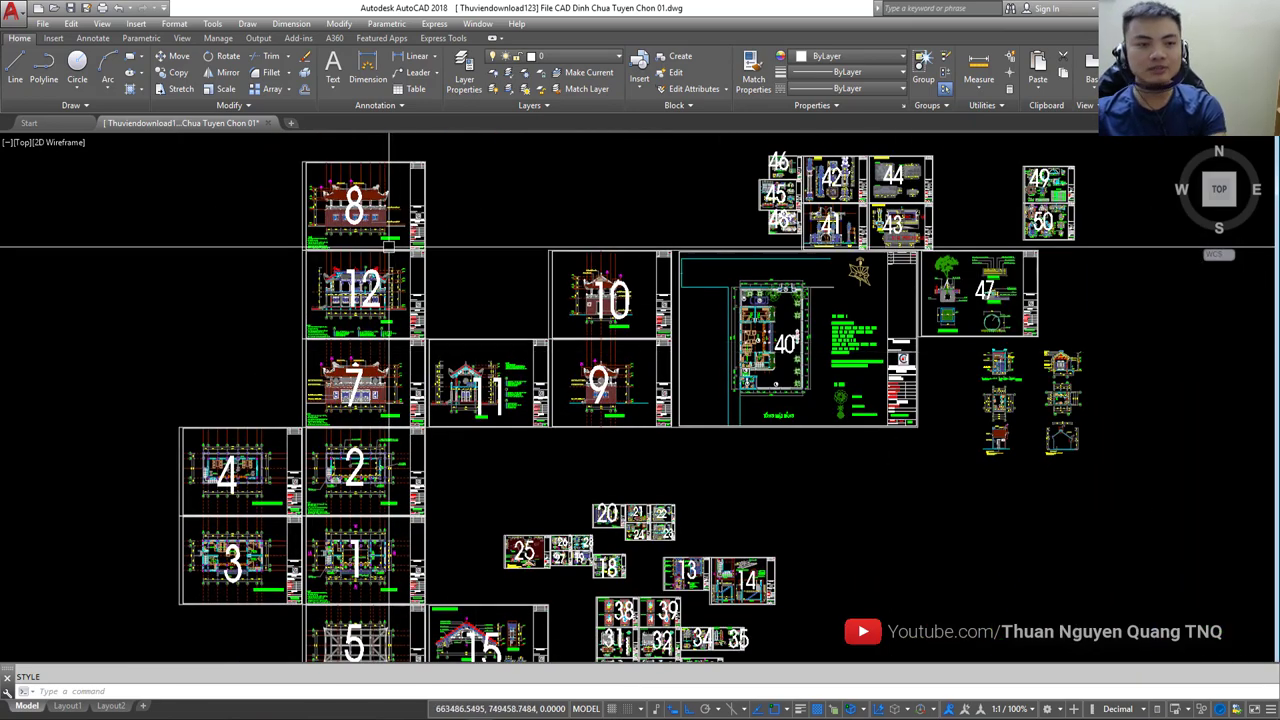
middle_click_drag(408, 326, 450, 343)
middle_click_drag(470, 400, 521, 335)
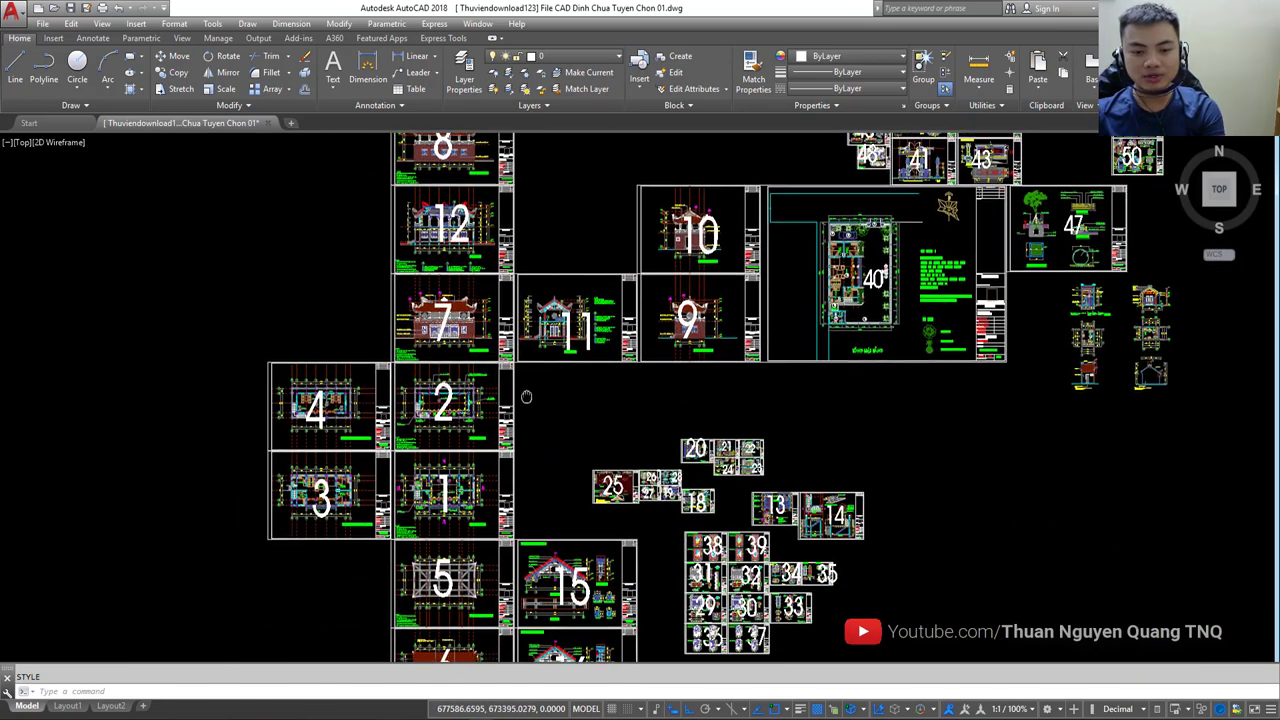
mouse_move(555, 573)
middle_mouse_down()
mouse_move(528, 383)
mouse_move(470, 445)
middle_mouse_up()
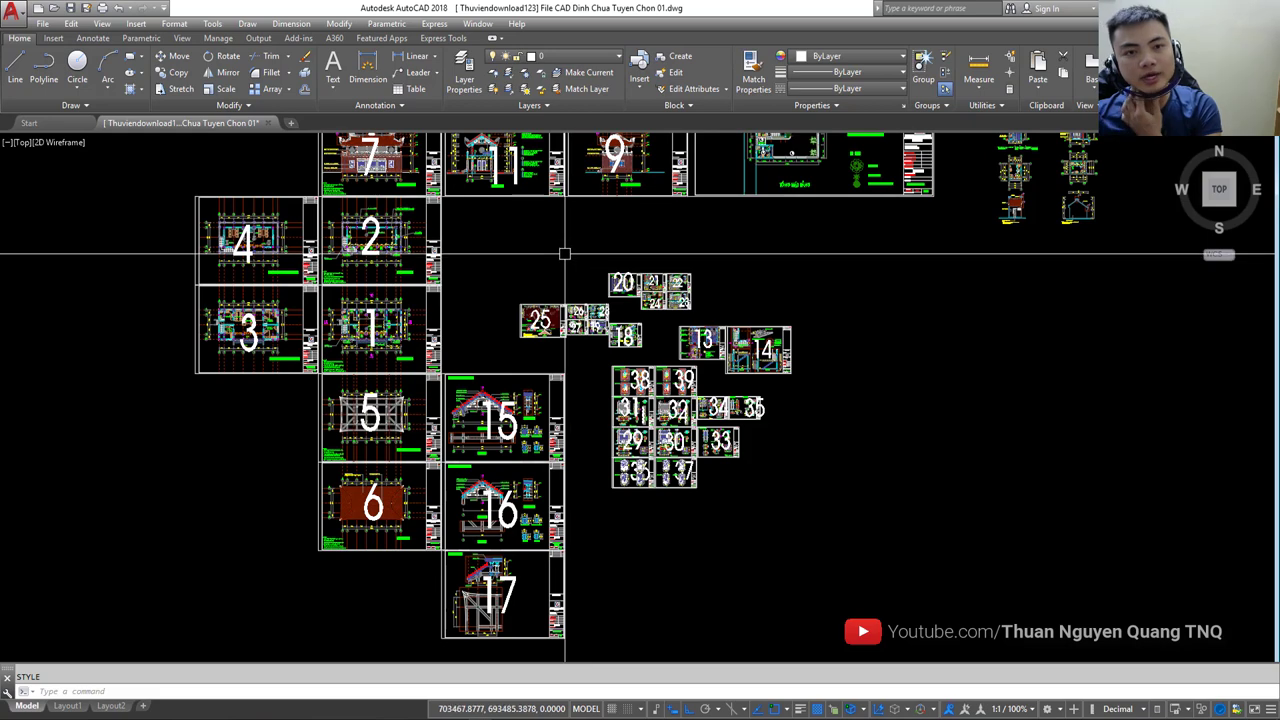
Launch eTransmit from the application menu's Publish commands
left_click(13, 12)
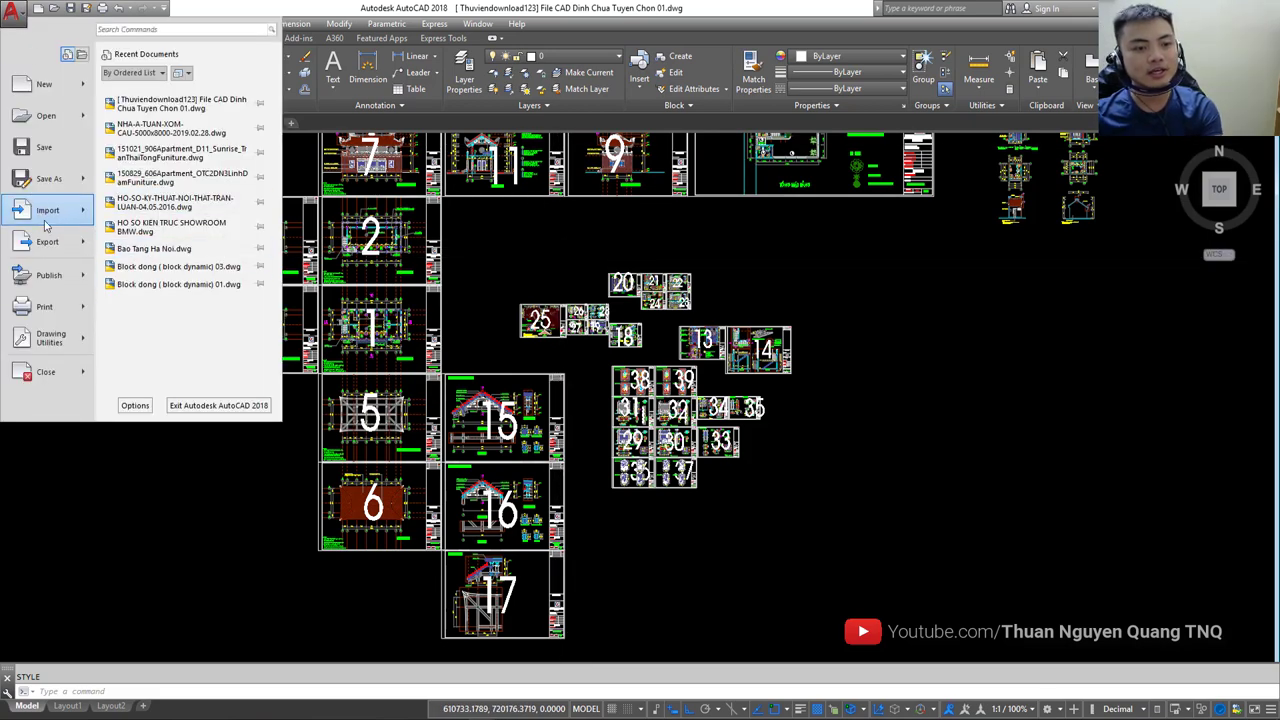
mouse_move(46, 275)
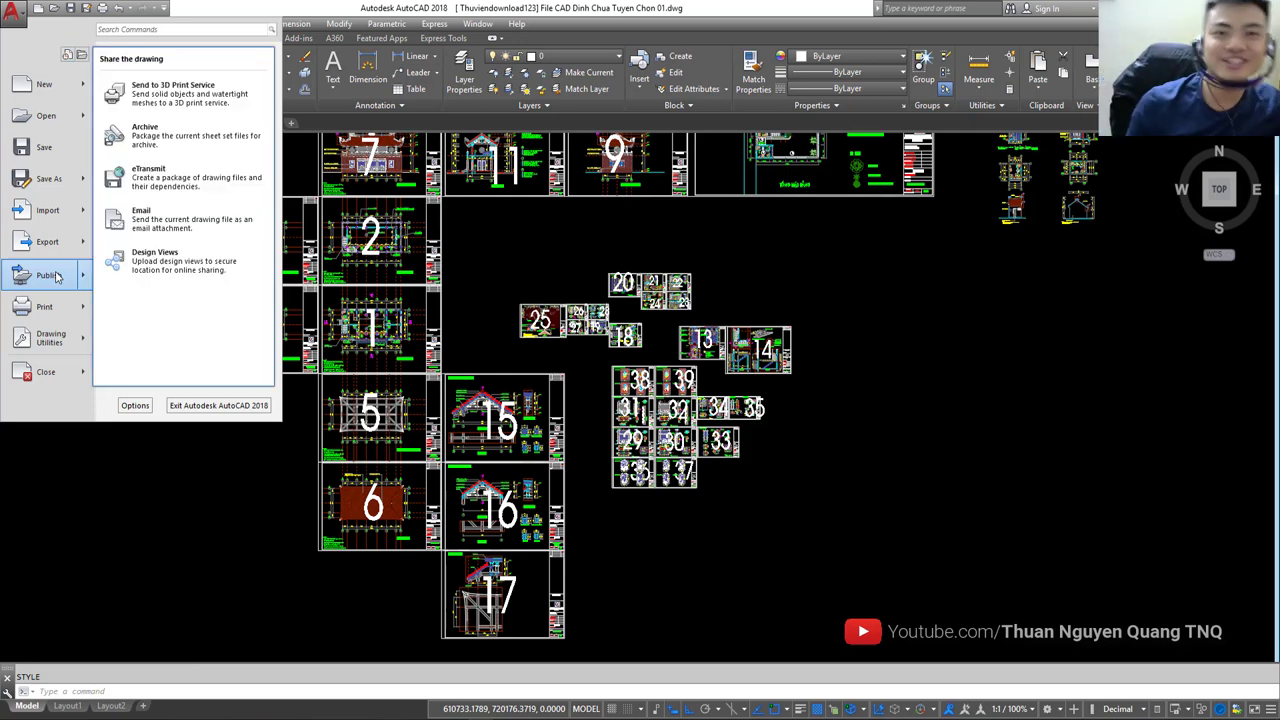
left_click(148, 177)
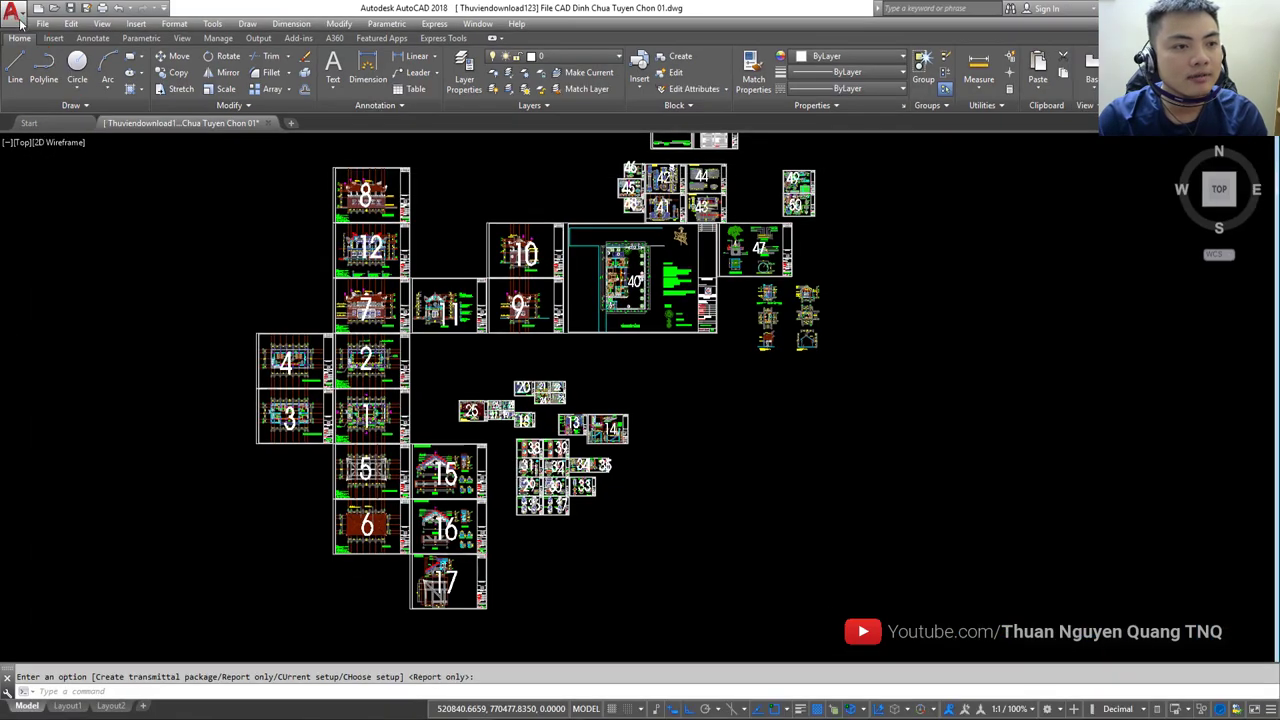
left_click(12, 12)
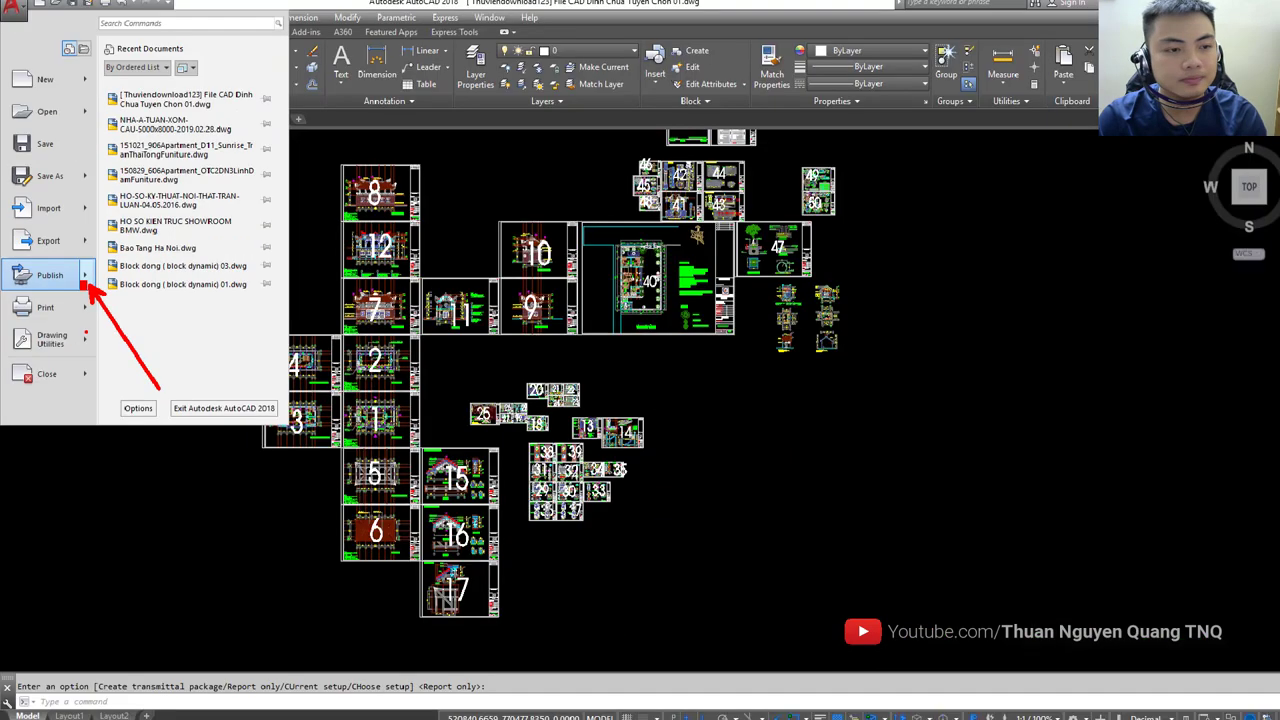
key("Escape")
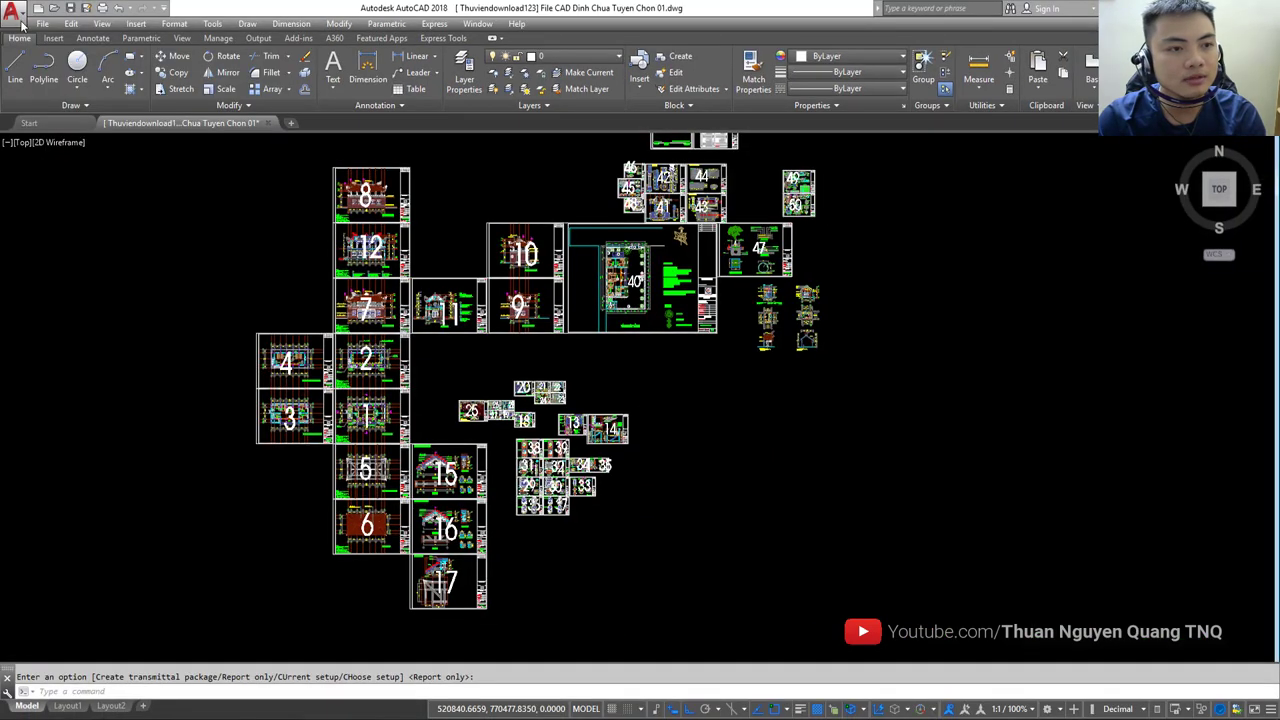
left_click(13, 12)
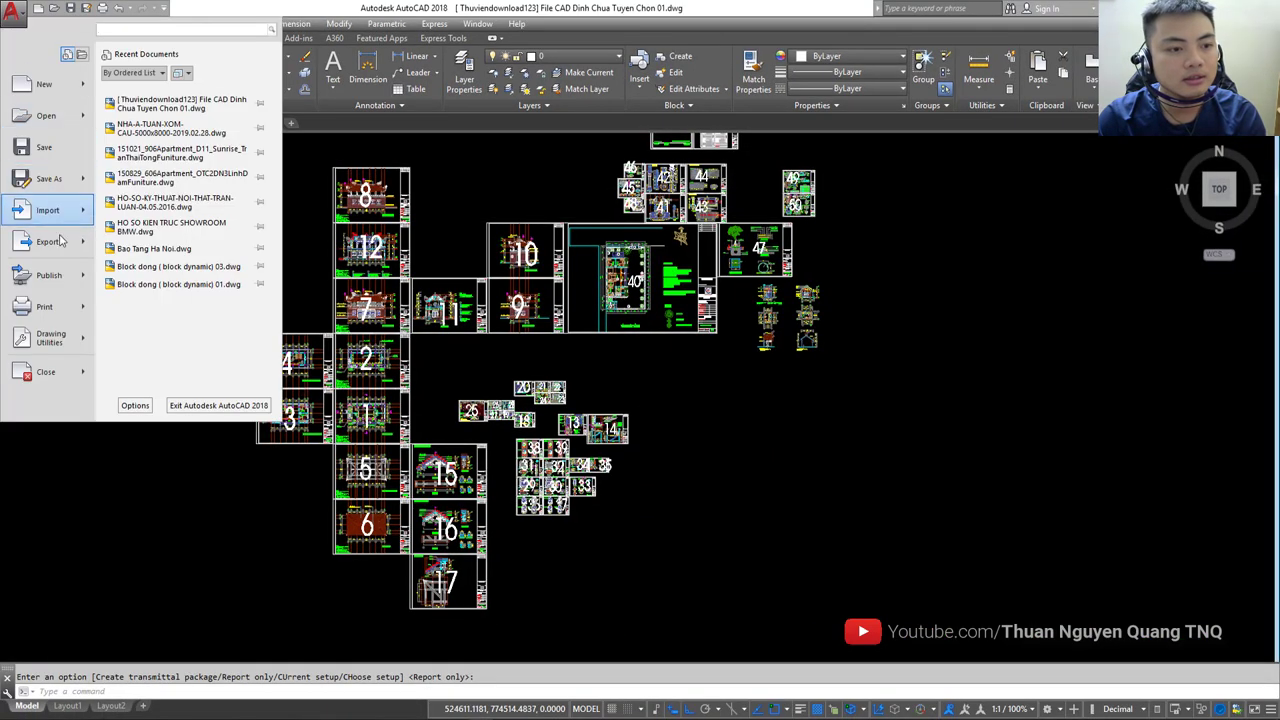
mouse_move(48, 278)
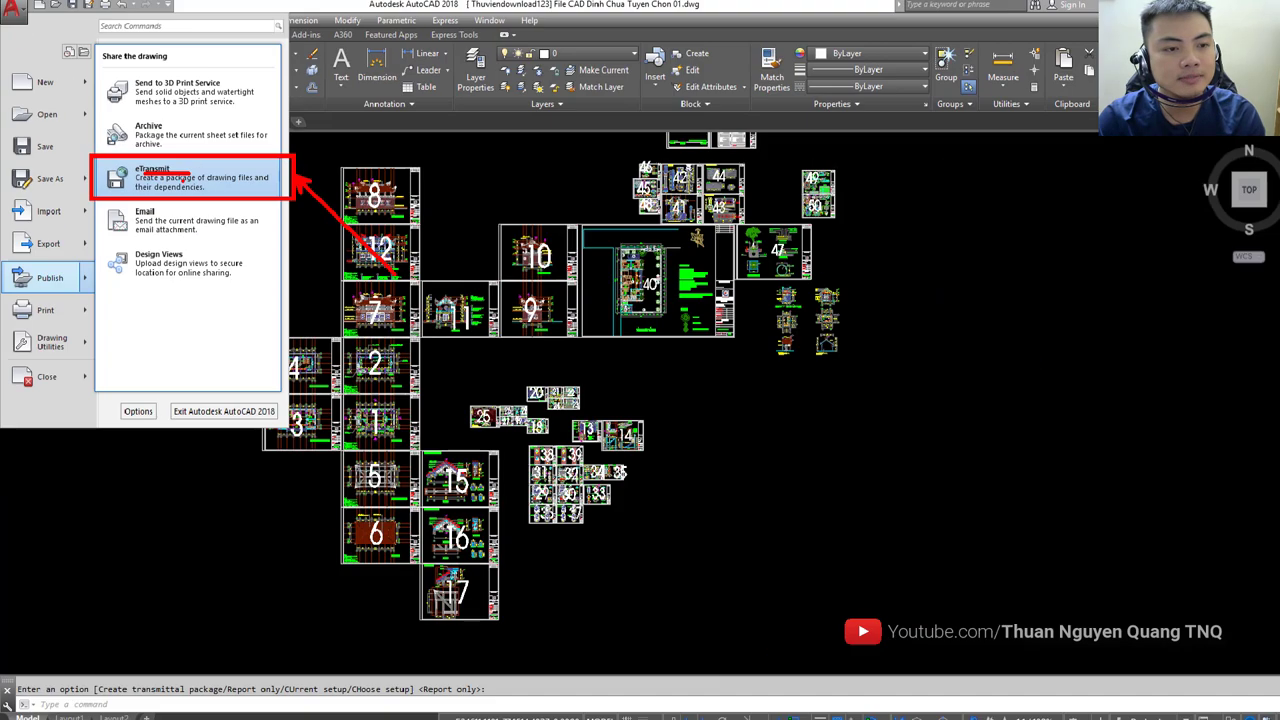
left_click(170, 178)
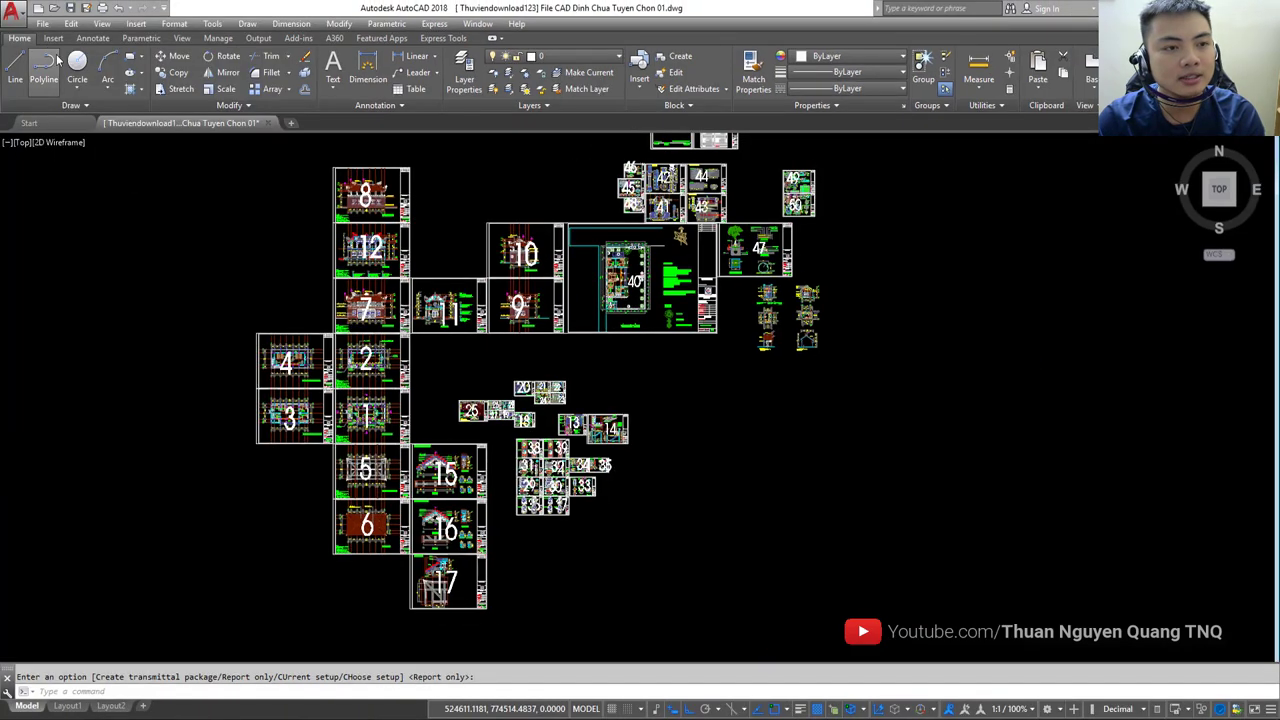
left_click(14, 12)
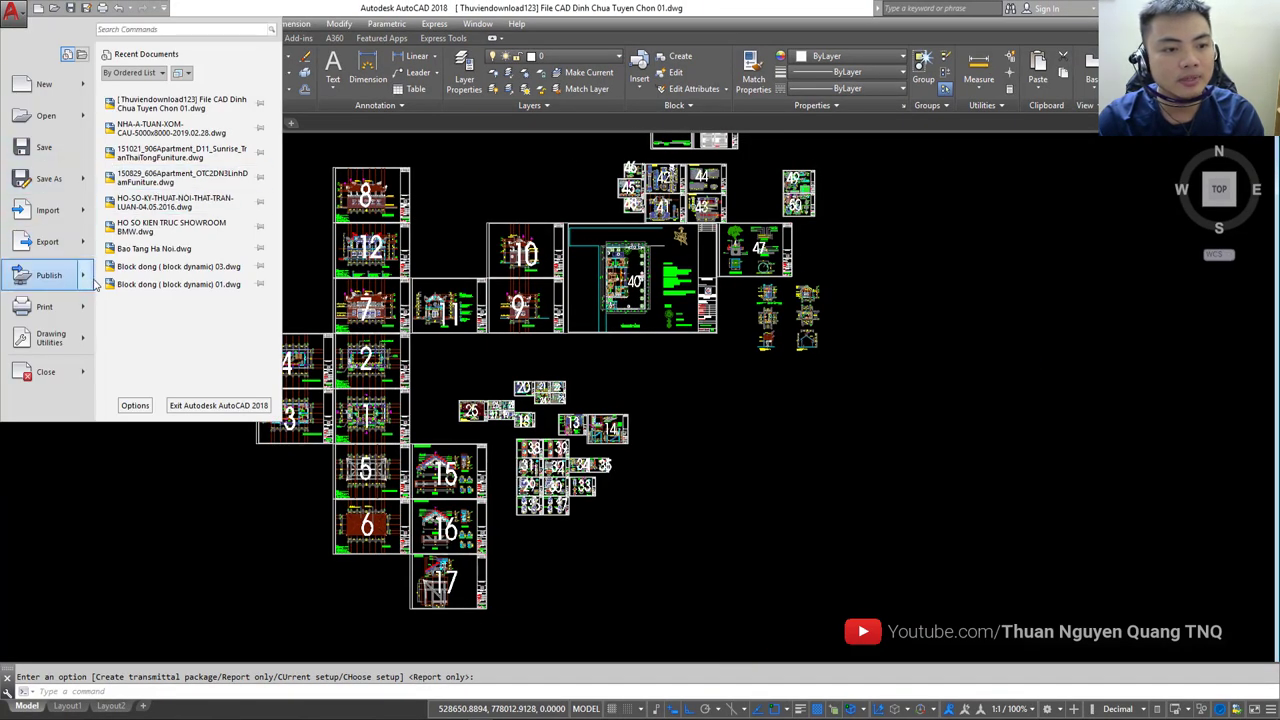
left_click(84, 276)
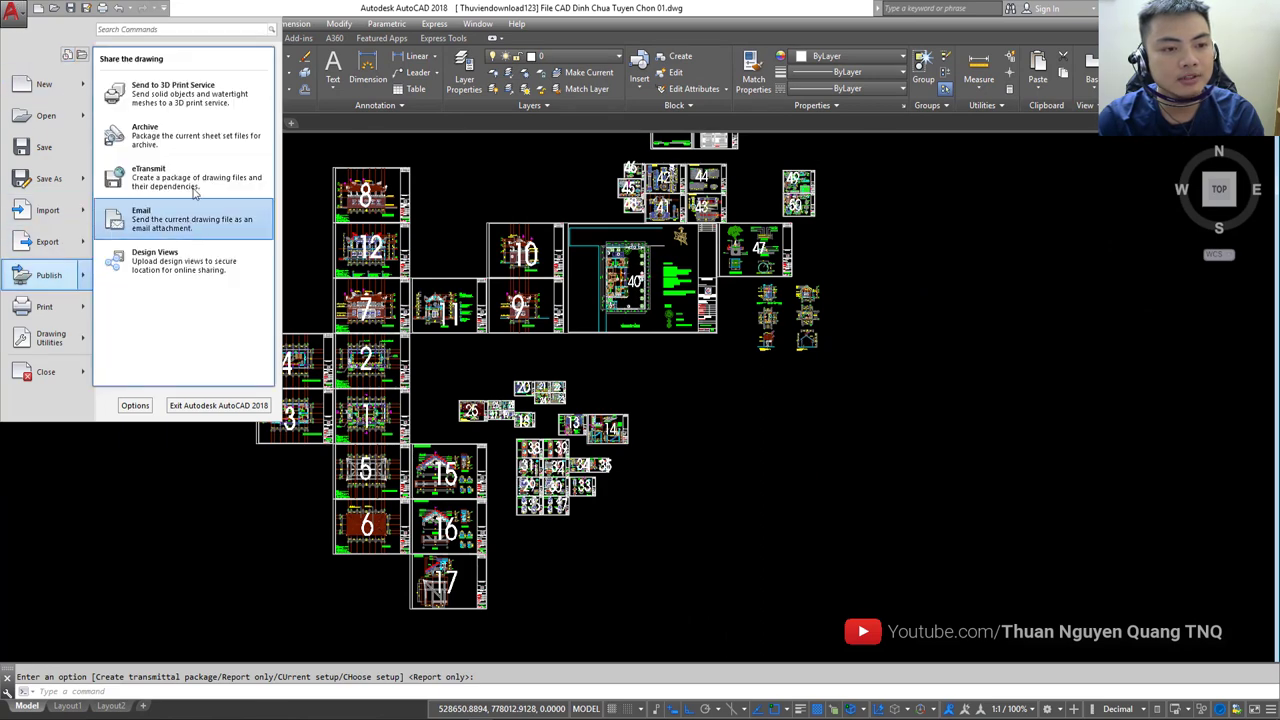
left_click(213, 180)
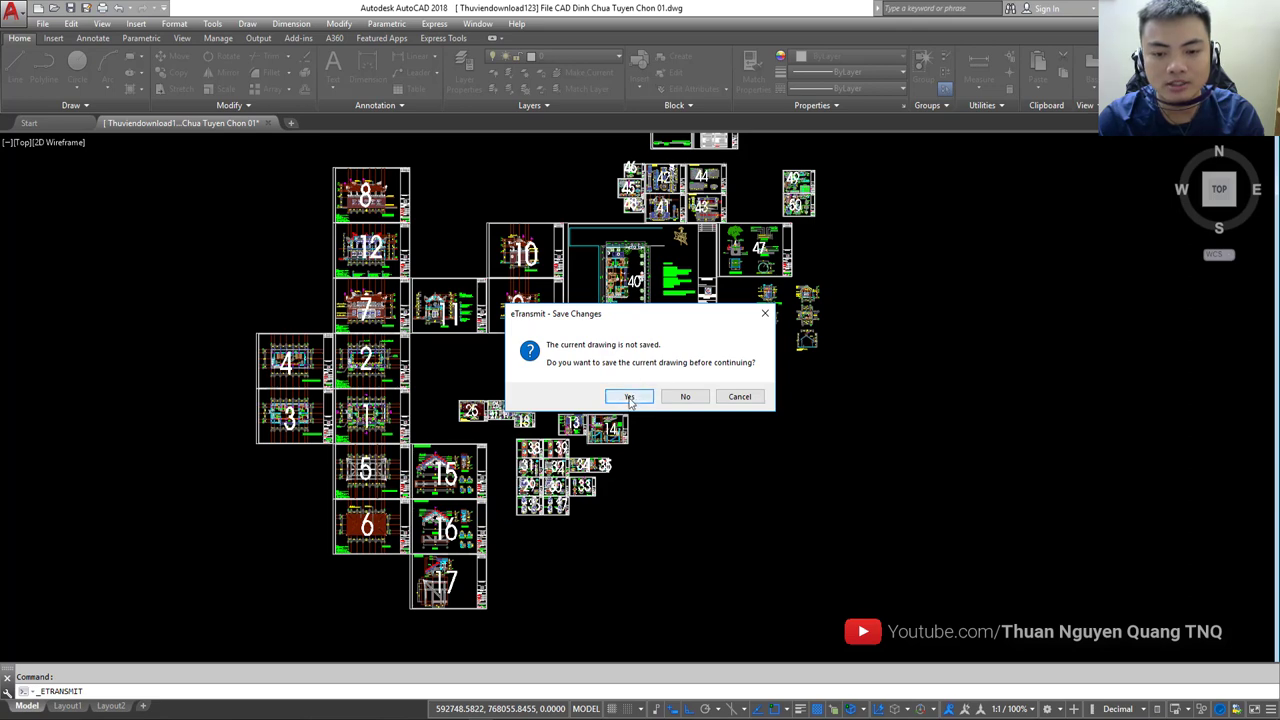
Save the drawing, close Create Transmittal, check -ETRANSMIT's current setup (Standard), then cancel
left_click(629, 398)
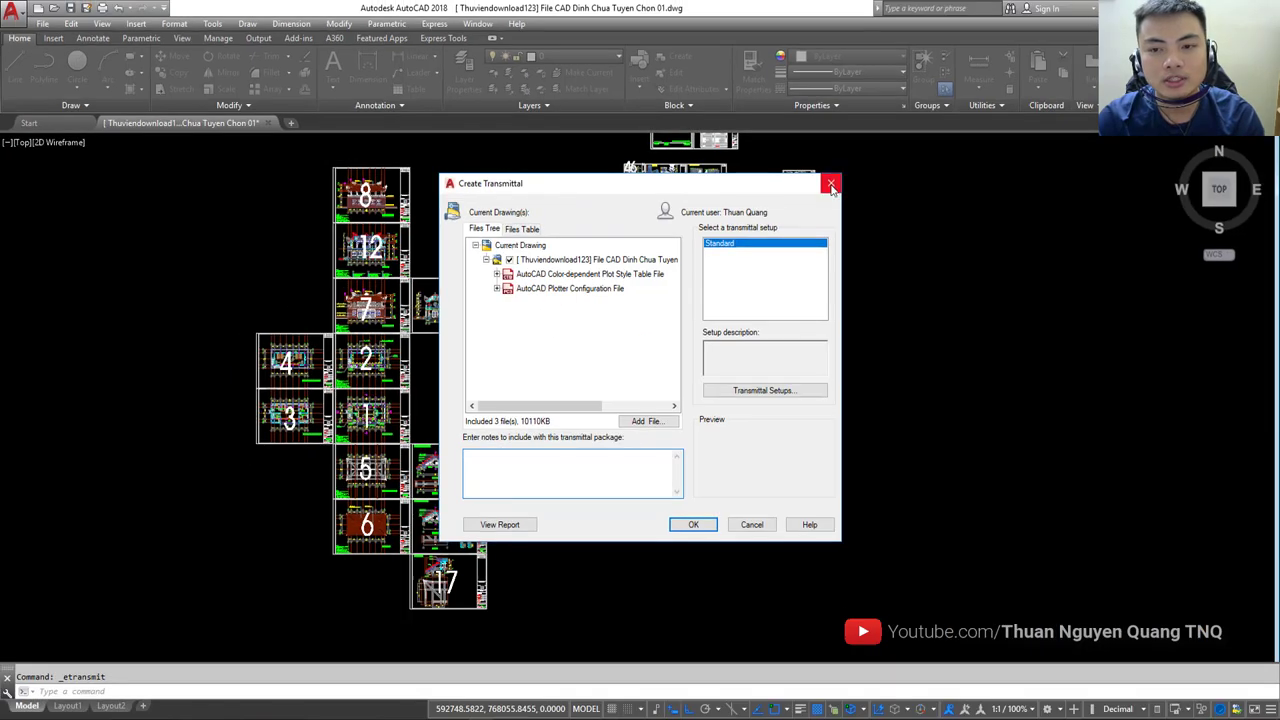
left_click(831, 185)
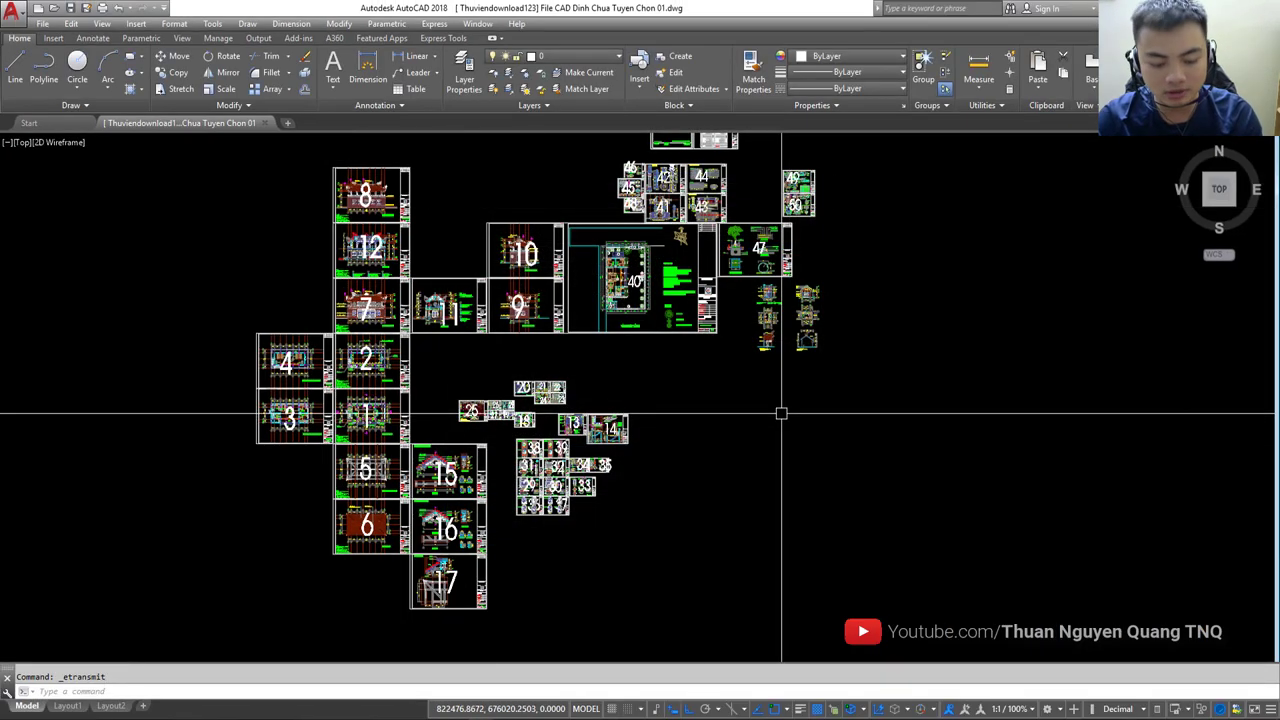
type("ETRANSMIT")
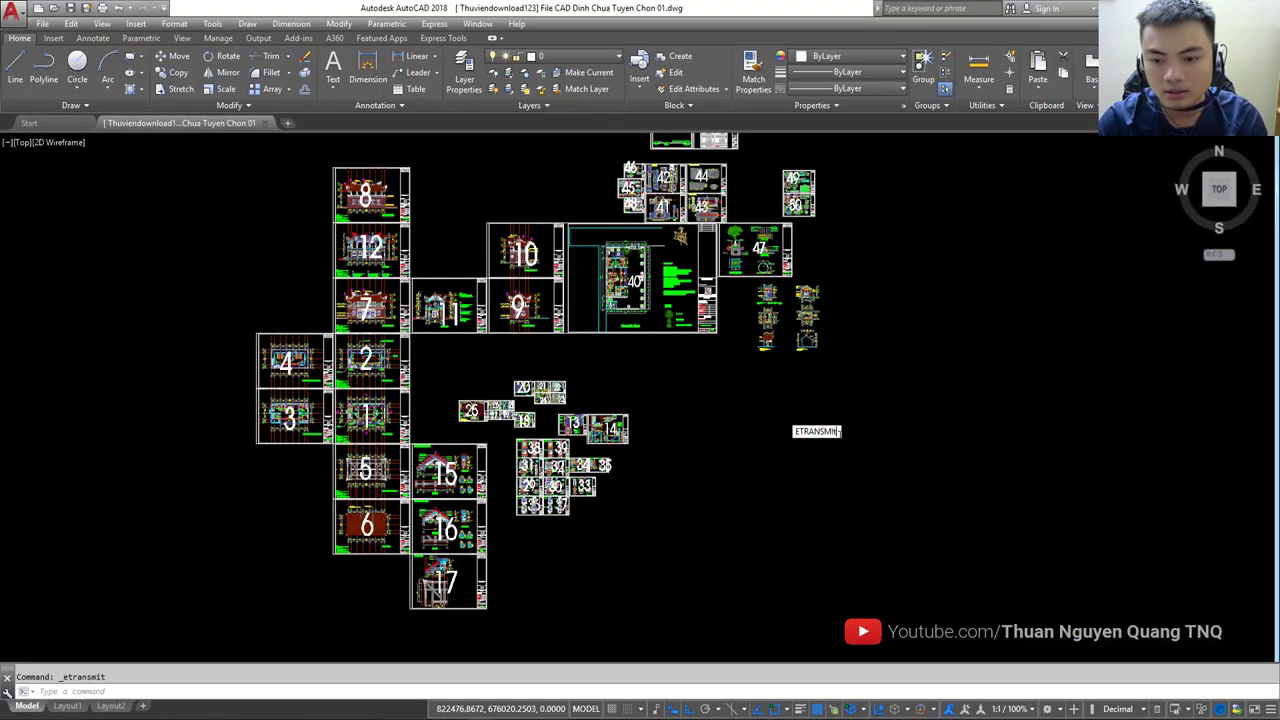
left_click(831, 458)
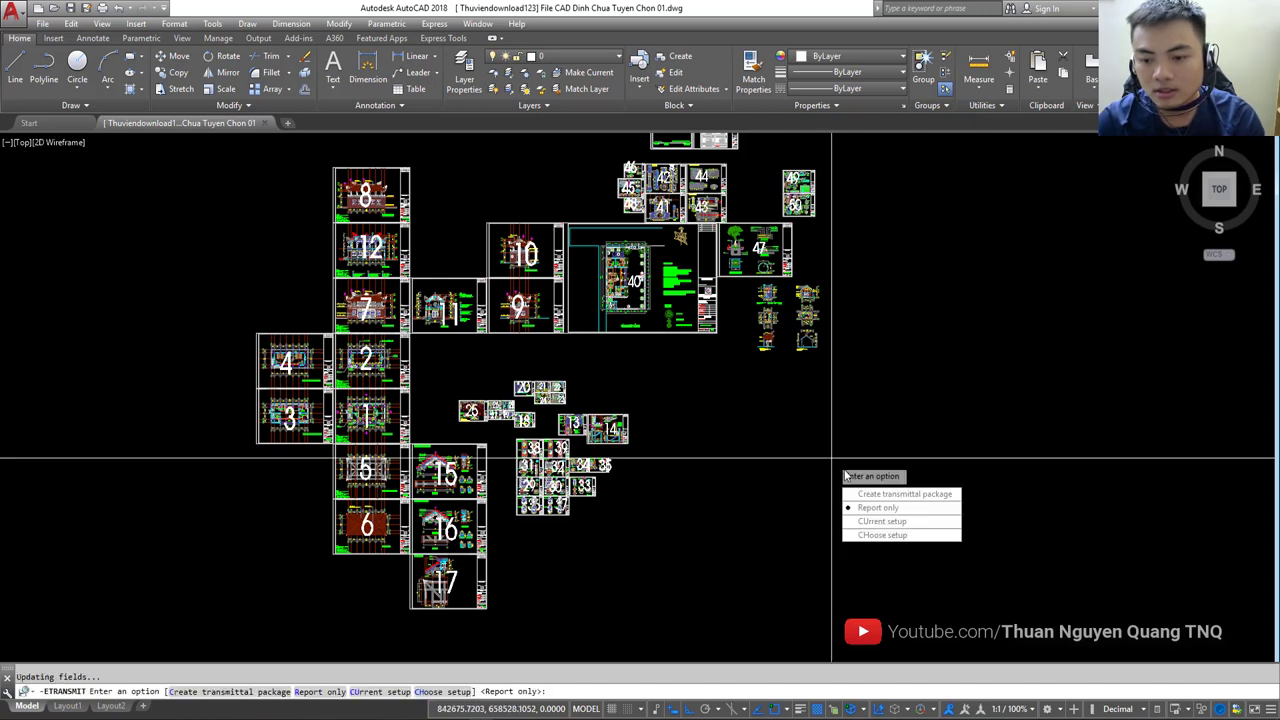
left_click(888, 528)
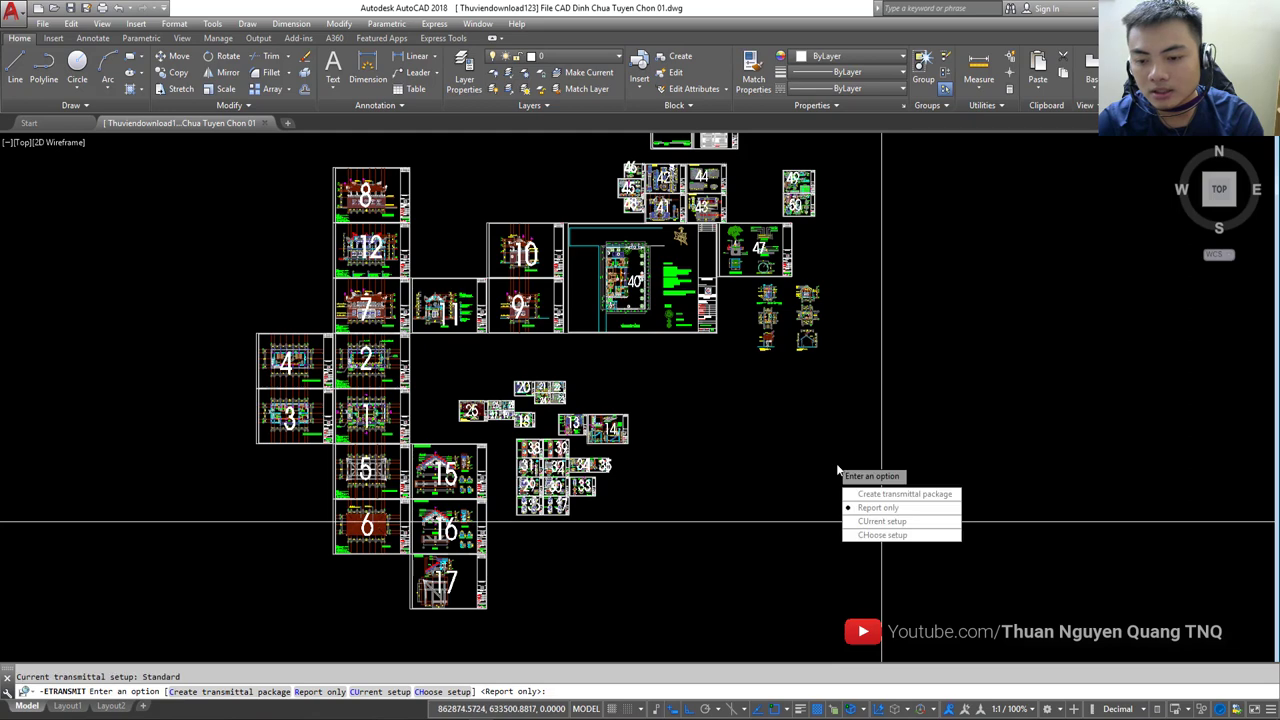
key("Escape")
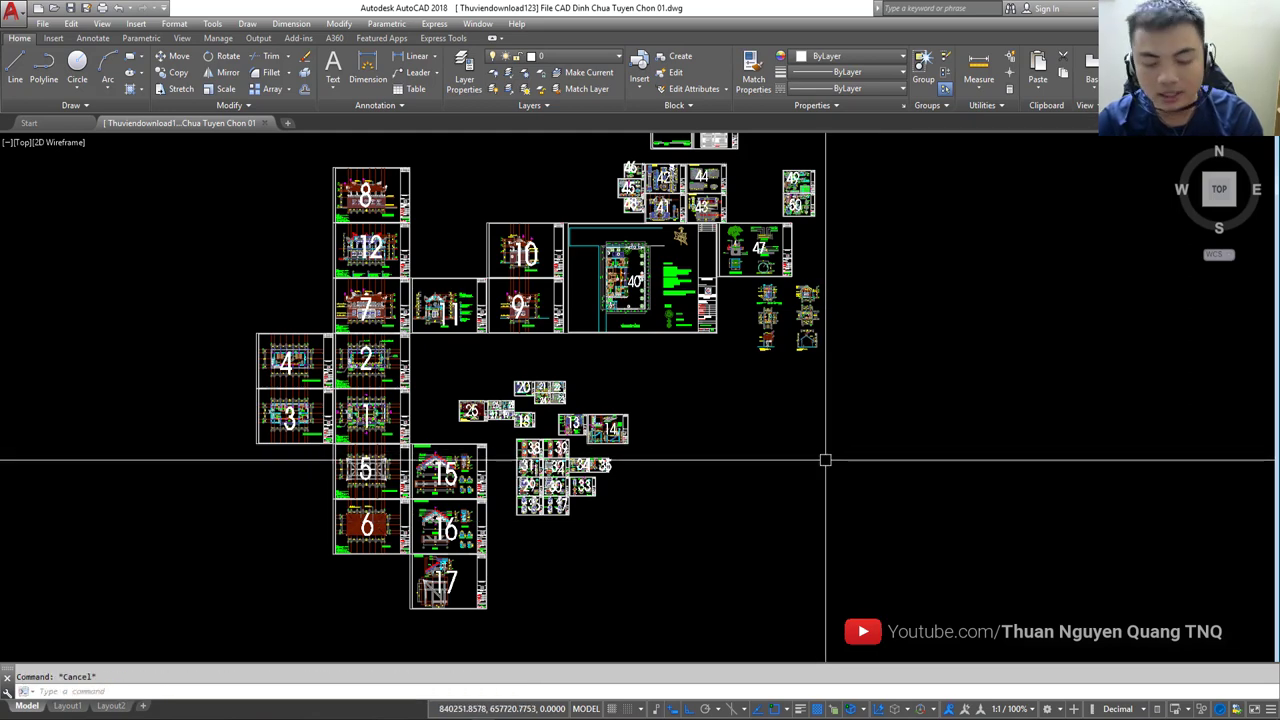
Run ETRANSMIT and move and enlarge the Create Transmittal dialog showing 3 files, 10110KB
type("ETR")
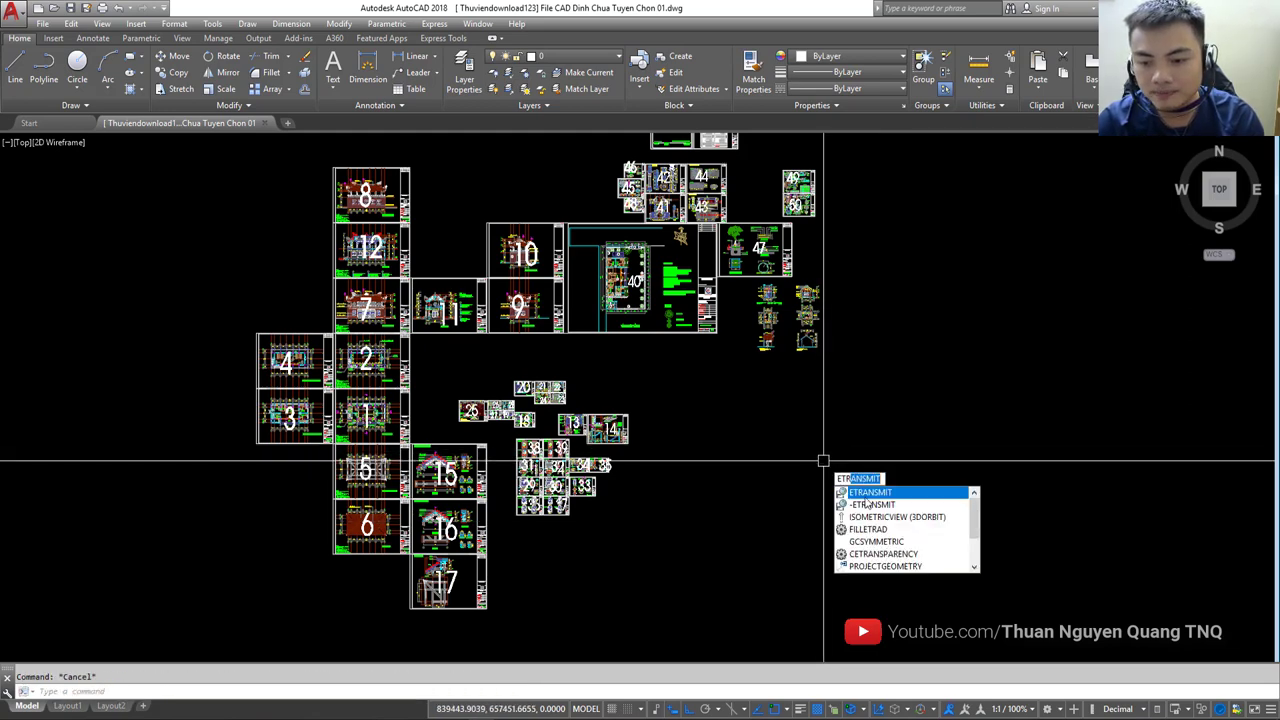
key("Return")
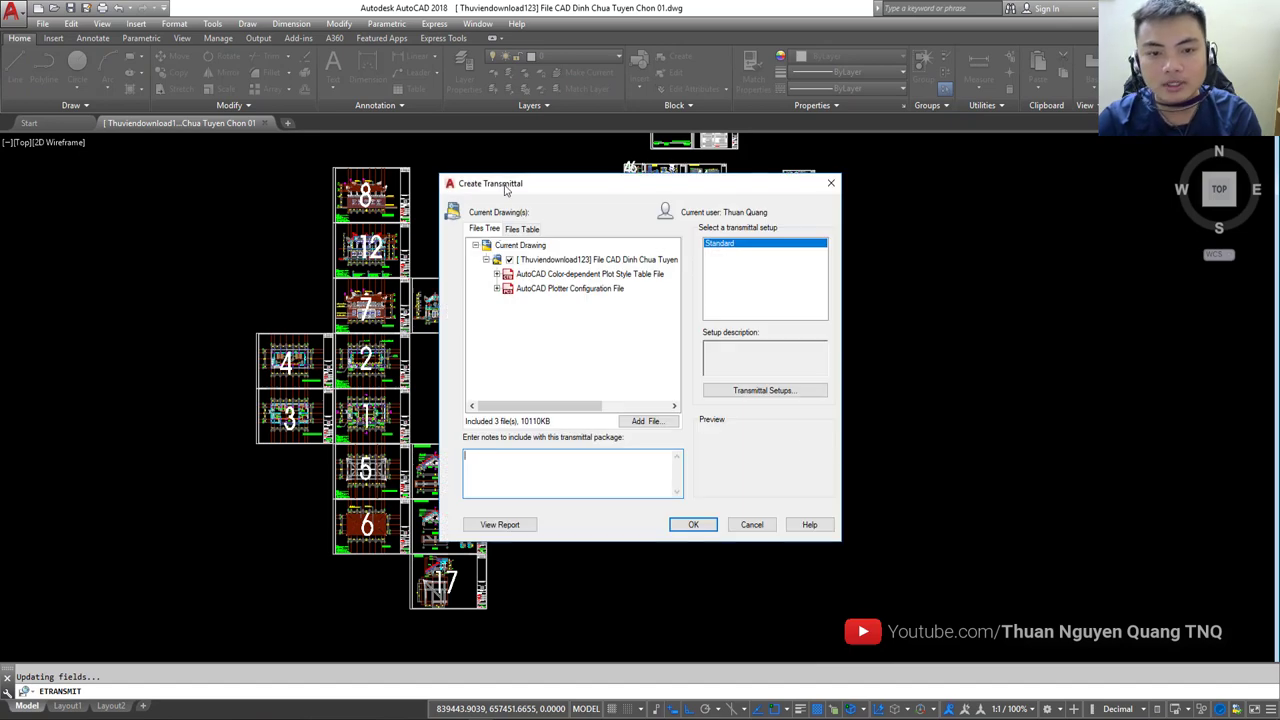
left_click_drag(505, 190, 482, 190)
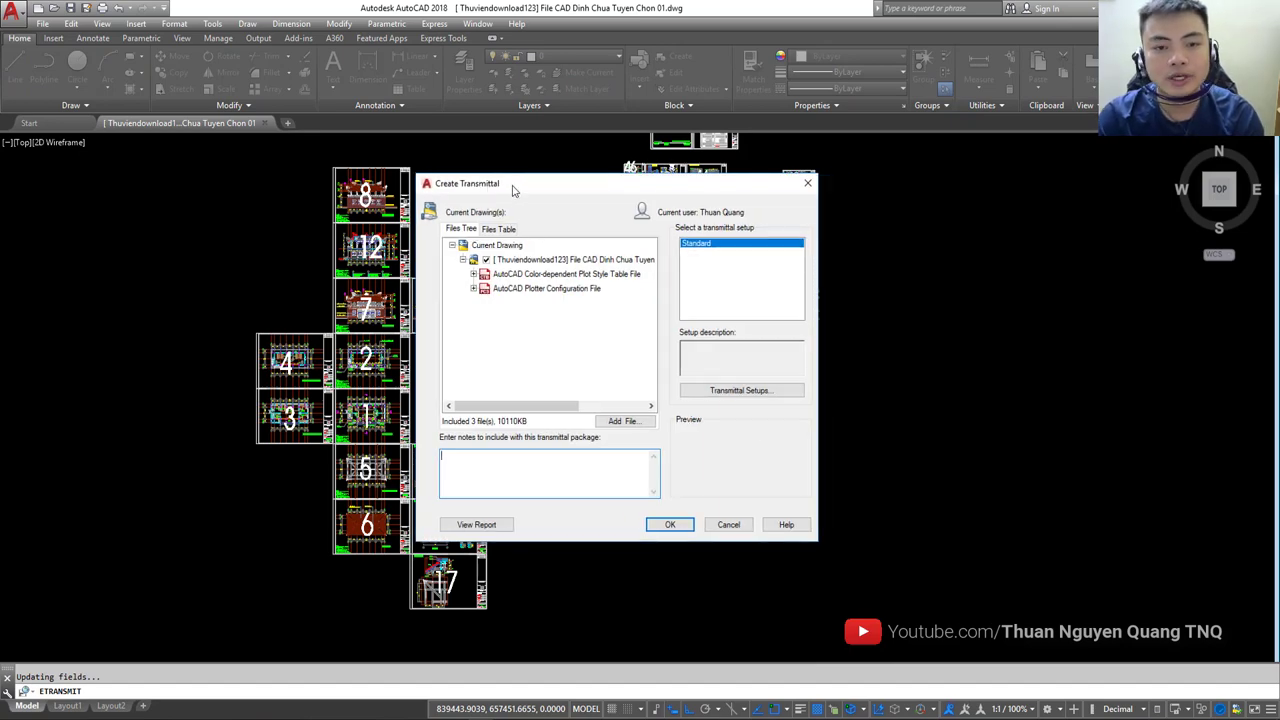
mouse_move(714, 187)
left_mouse_down()
mouse_move(700, 201)
mouse_move(648, 193)
left_mouse_up()
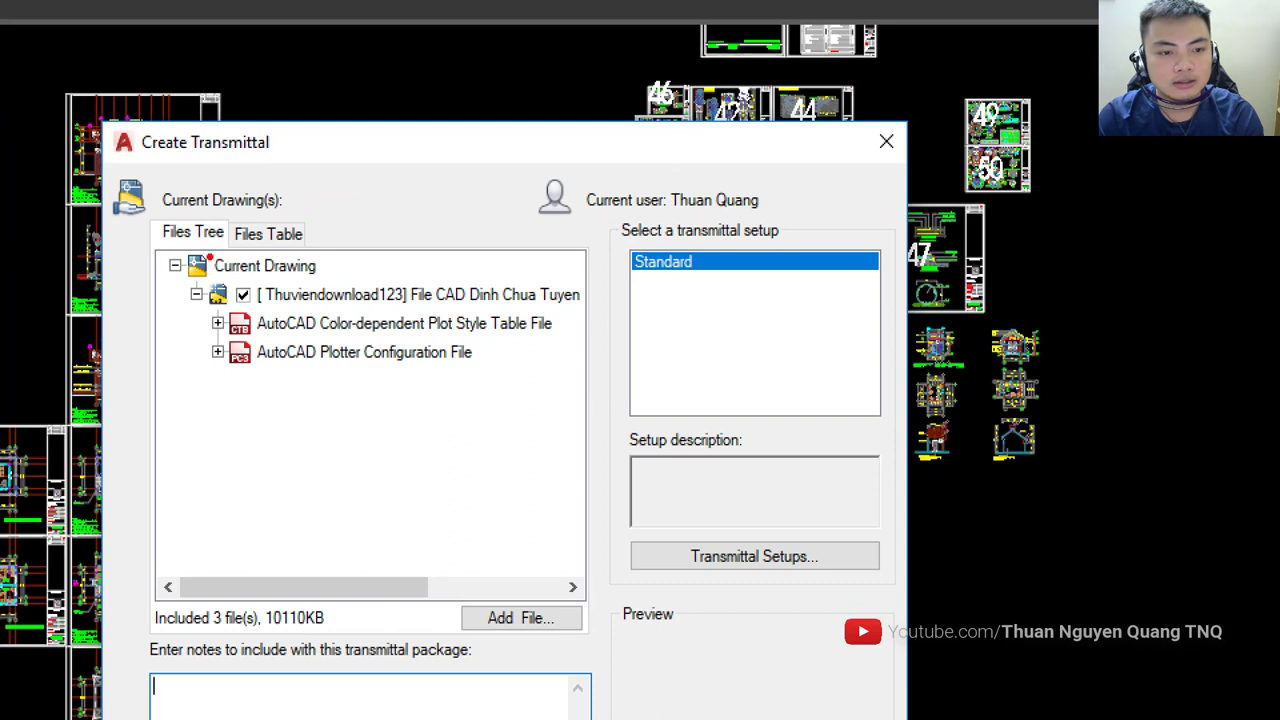
left_click_drag(368, 172, 350, 249)
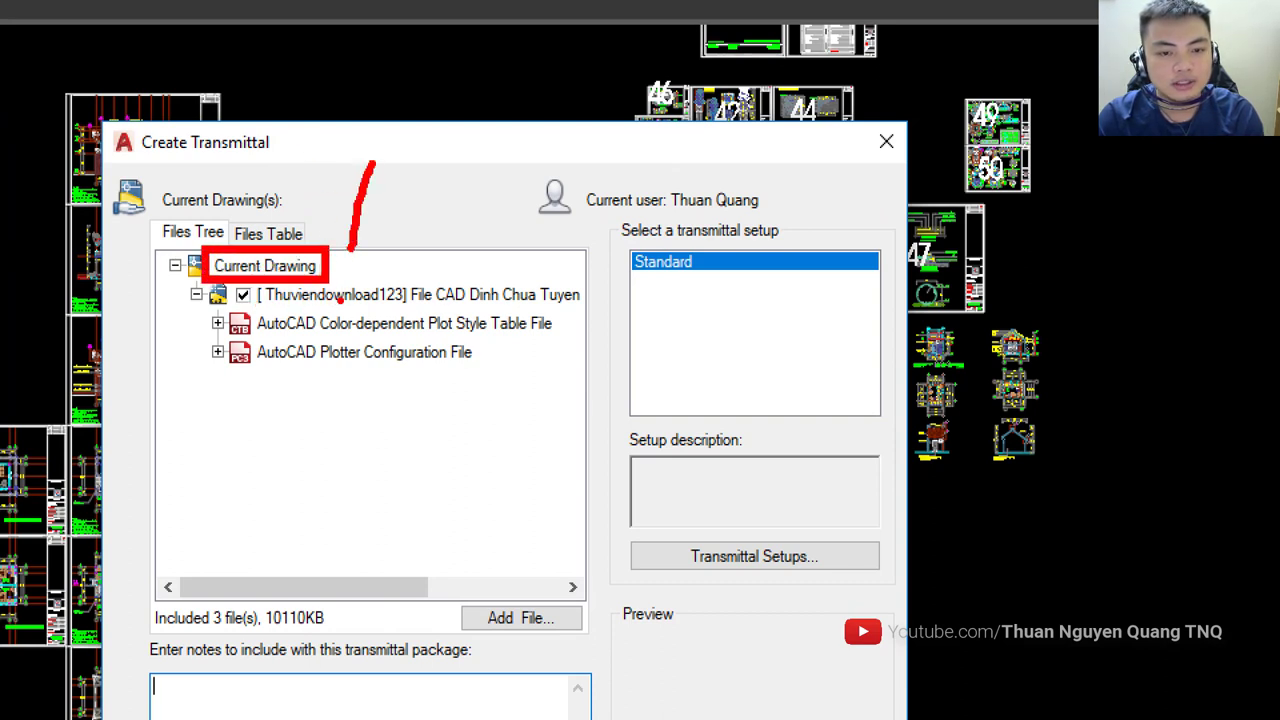
left_click_drag(197, 304, 580, 309)
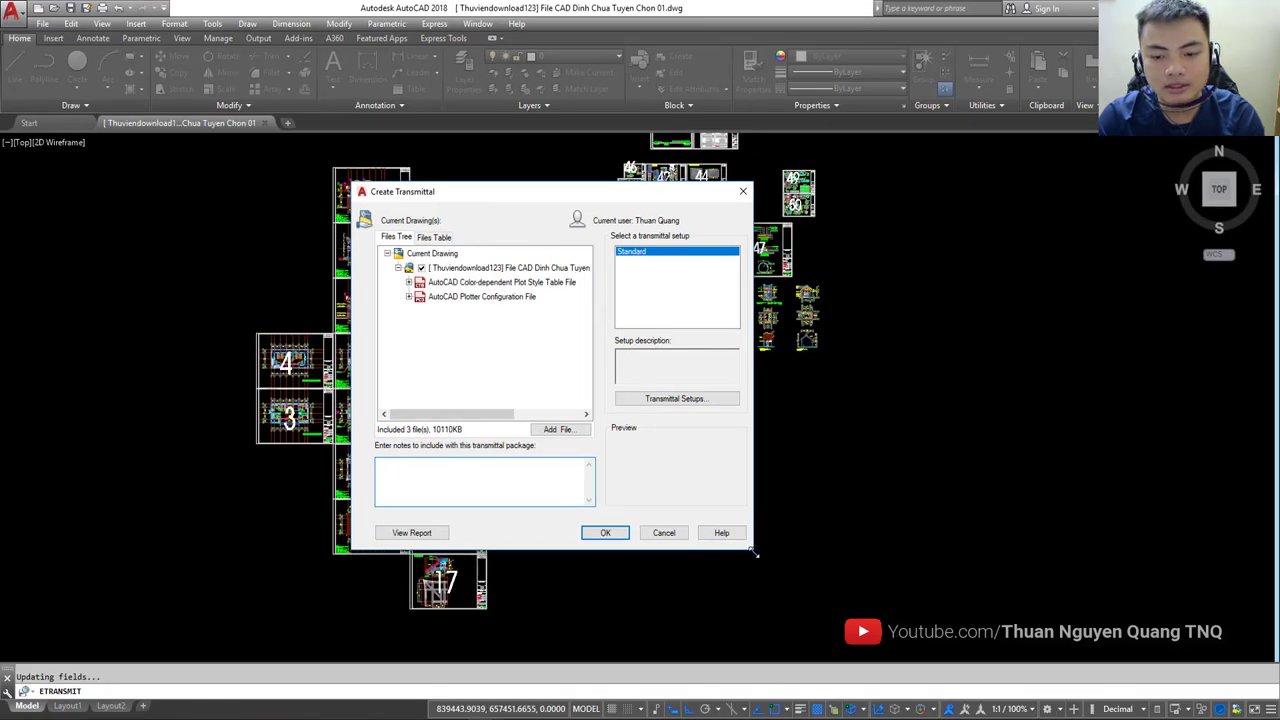
left_click_drag(754, 553, 1039, 565)
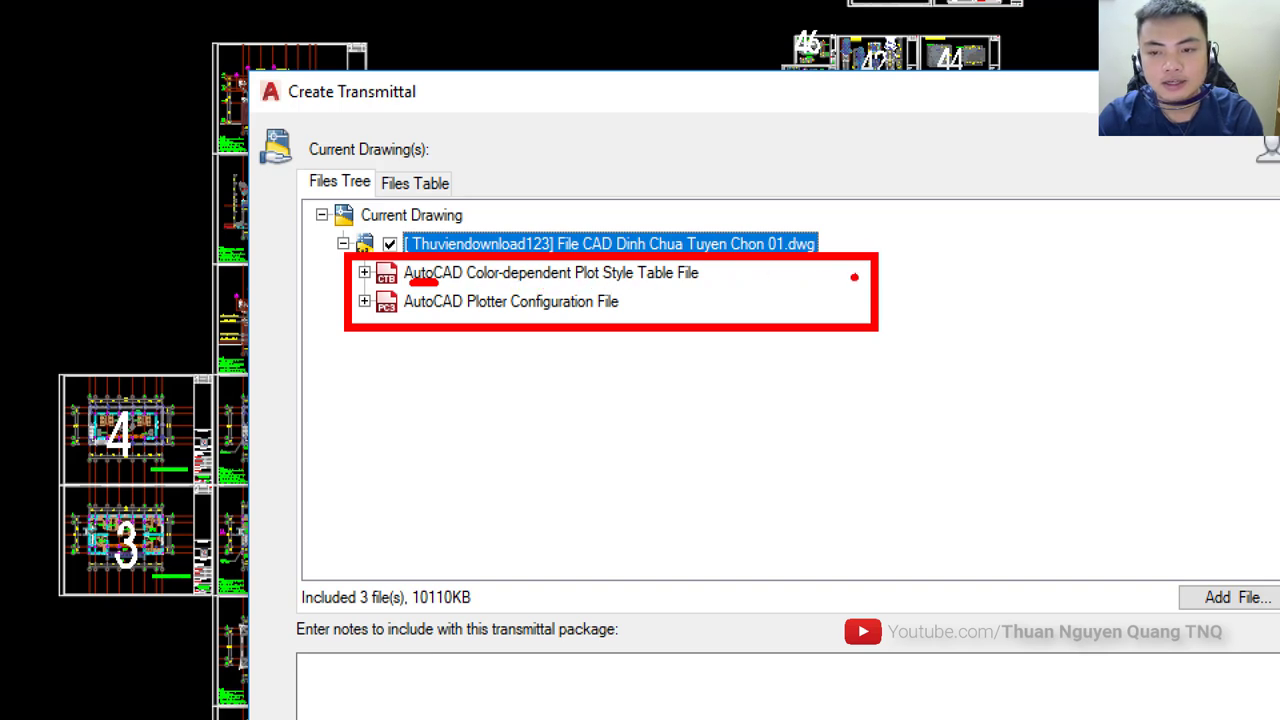
left_click_drag(854, 277, 911, 206)
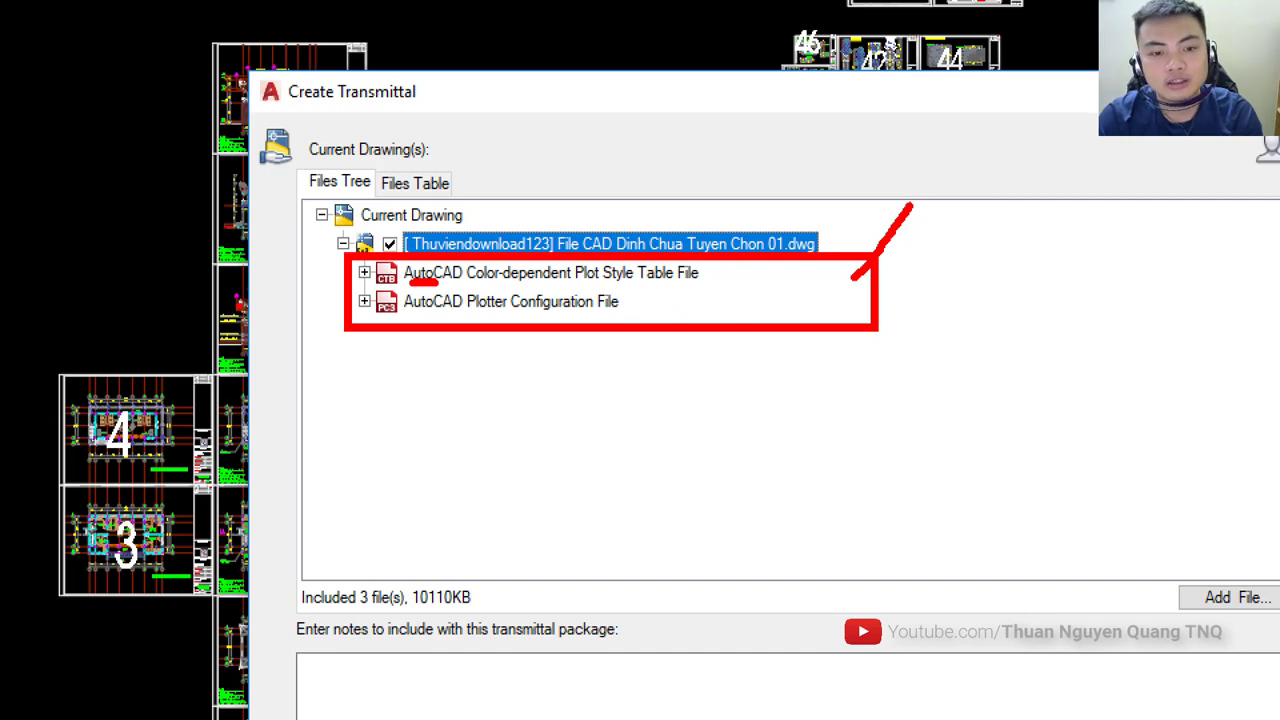
left_click_drag(410, 310, 472, 311)
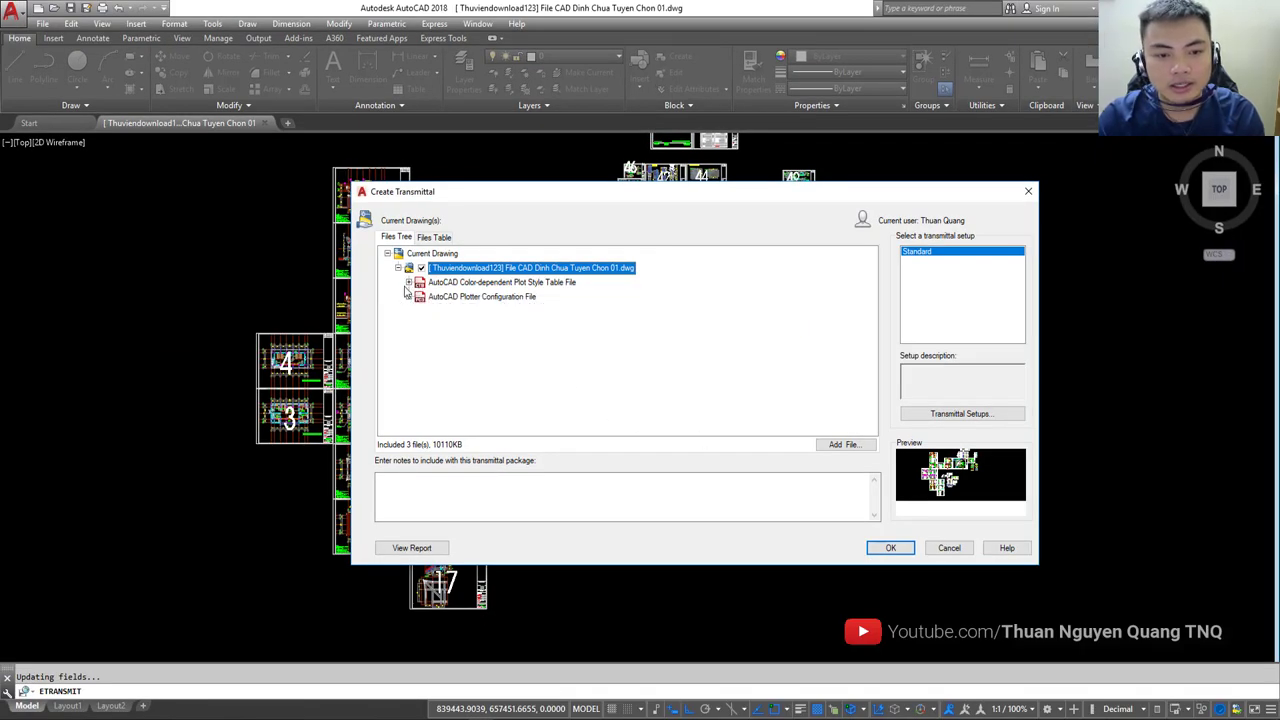
Expand the monochrome.ctb and PublishToWeb JPG.pc3 dependencies, then edit the Standard transmittal setup
left_click(408, 283)
left_click(408, 311)
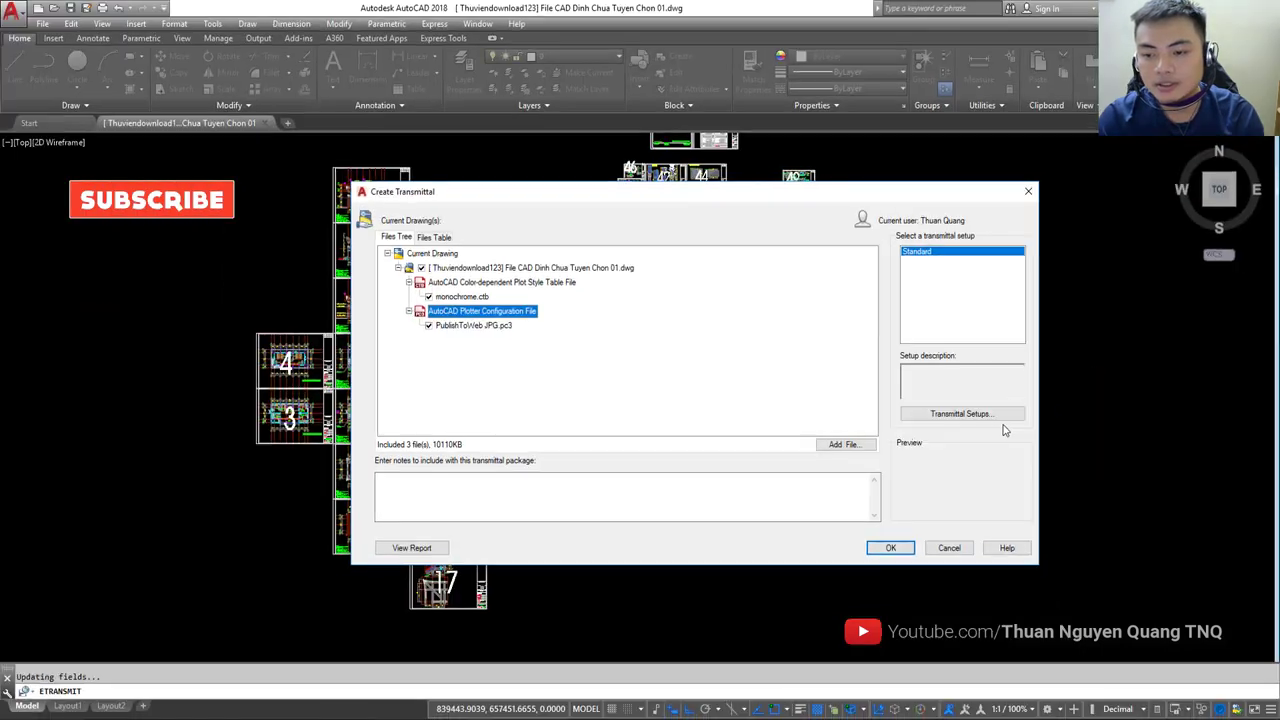
left_click(990, 416)
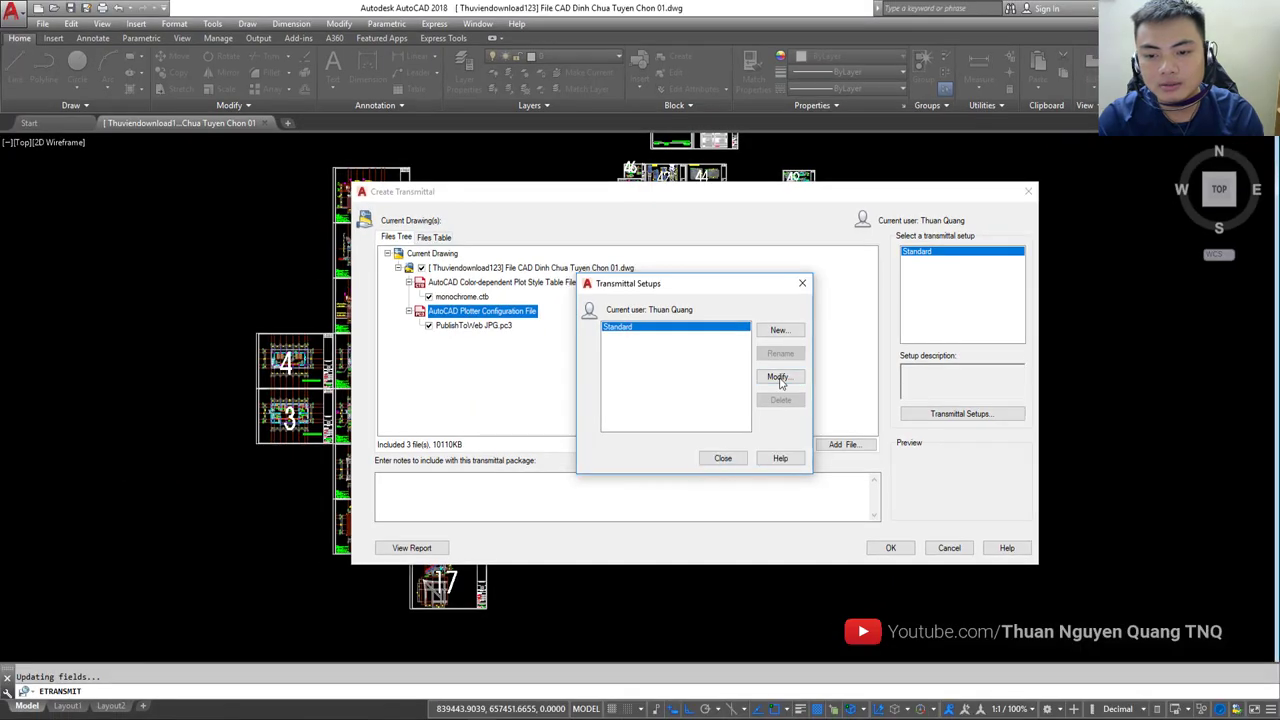
left_click(781, 378)
mouse_move(549, 183)
left_mouse_down()
mouse_move(677, 180)
mouse_move(448, 168)
mouse_move(489, 168)
mouse_move(469, 165)
left_mouse_up()
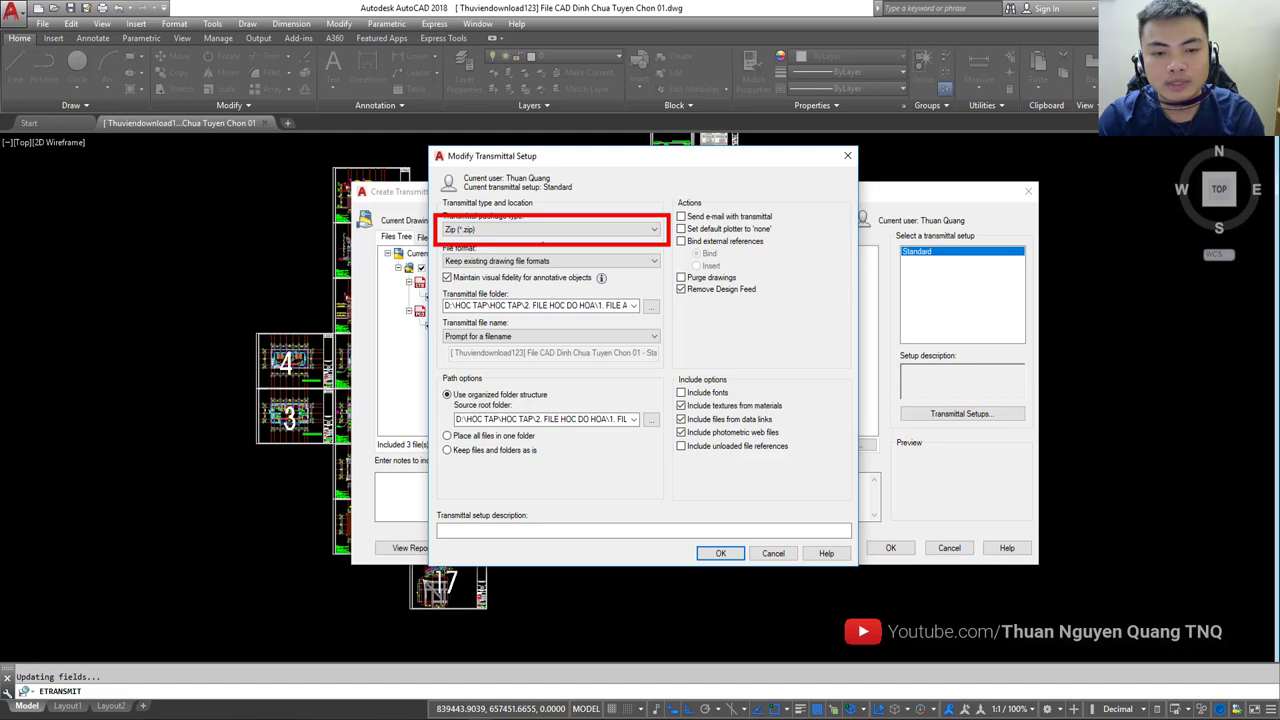
Keep package type Zip (*.zip) and file format 'Keep existing drawing file formats'
left_click(480, 230)
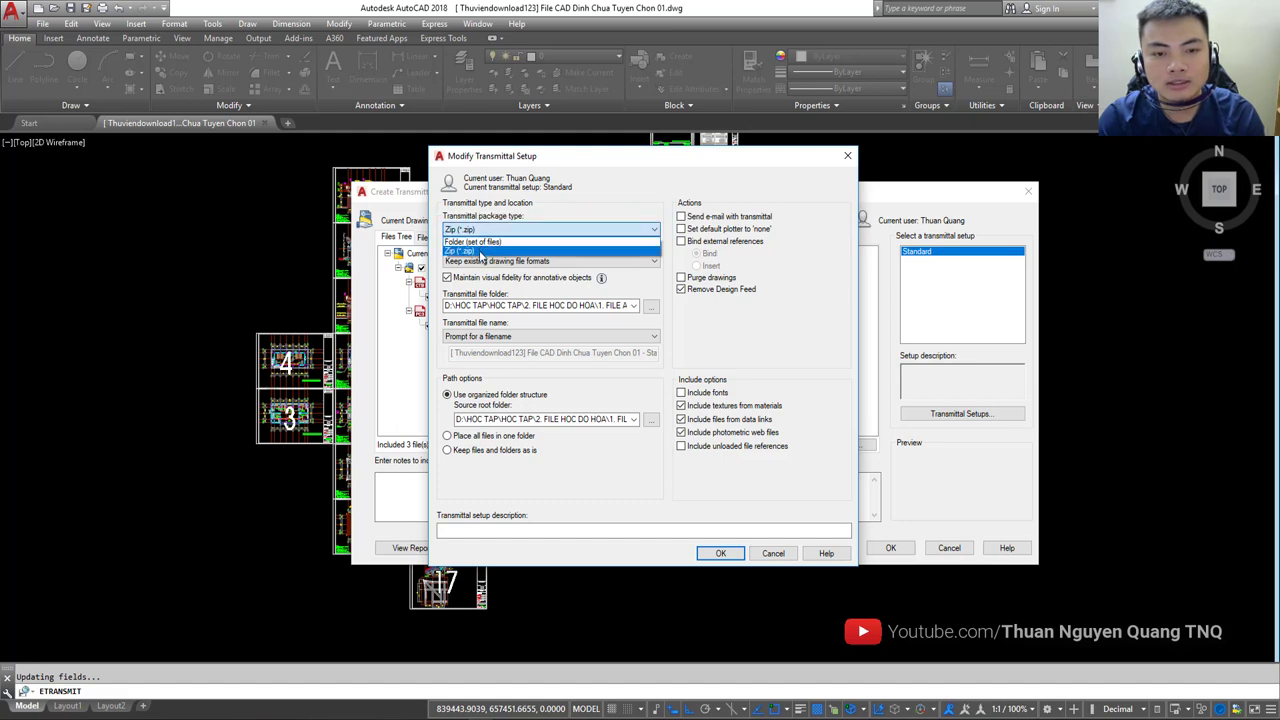
left_click(481, 252)
left_click(481, 262)
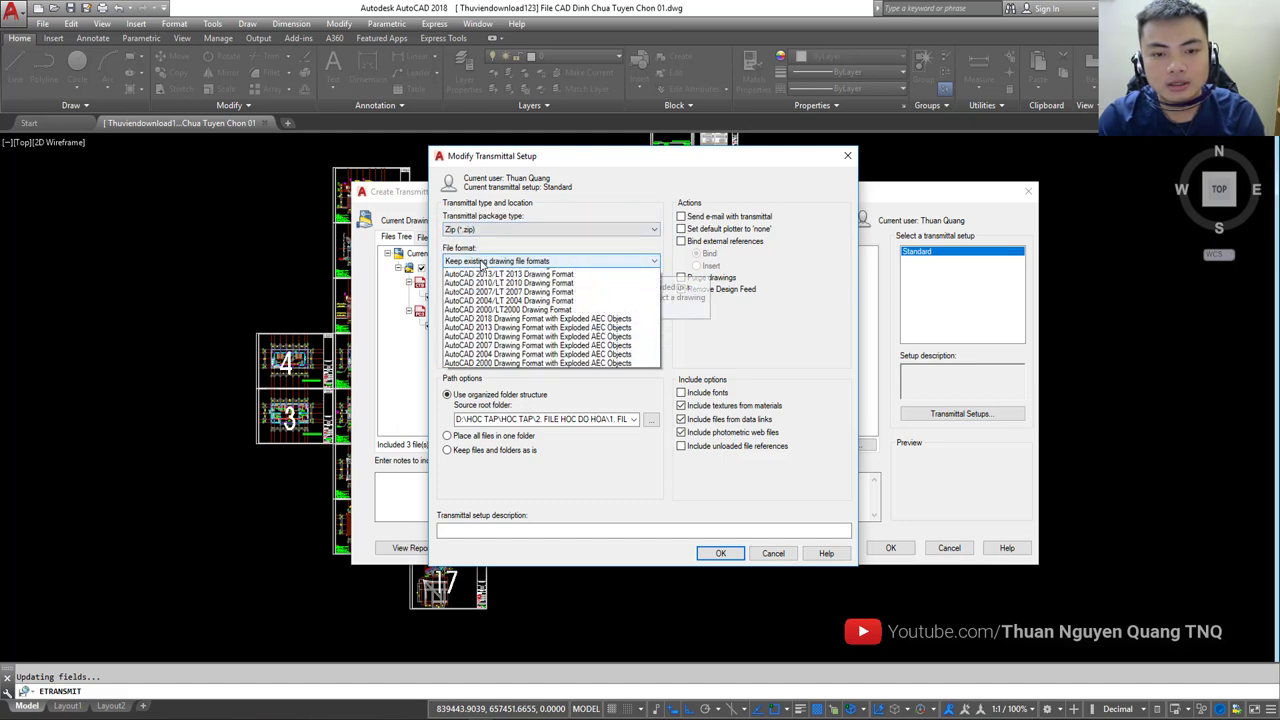
left_click(487, 274)
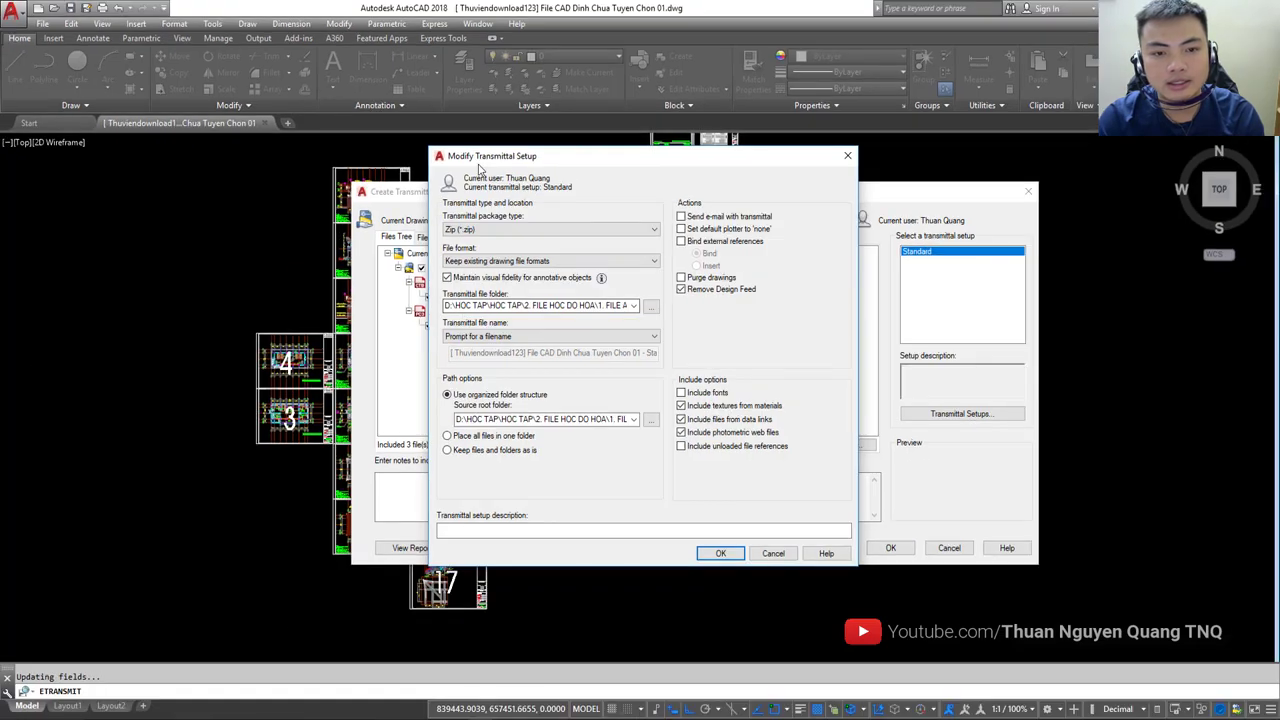
left_click_drag(478, 156, 502, 156)
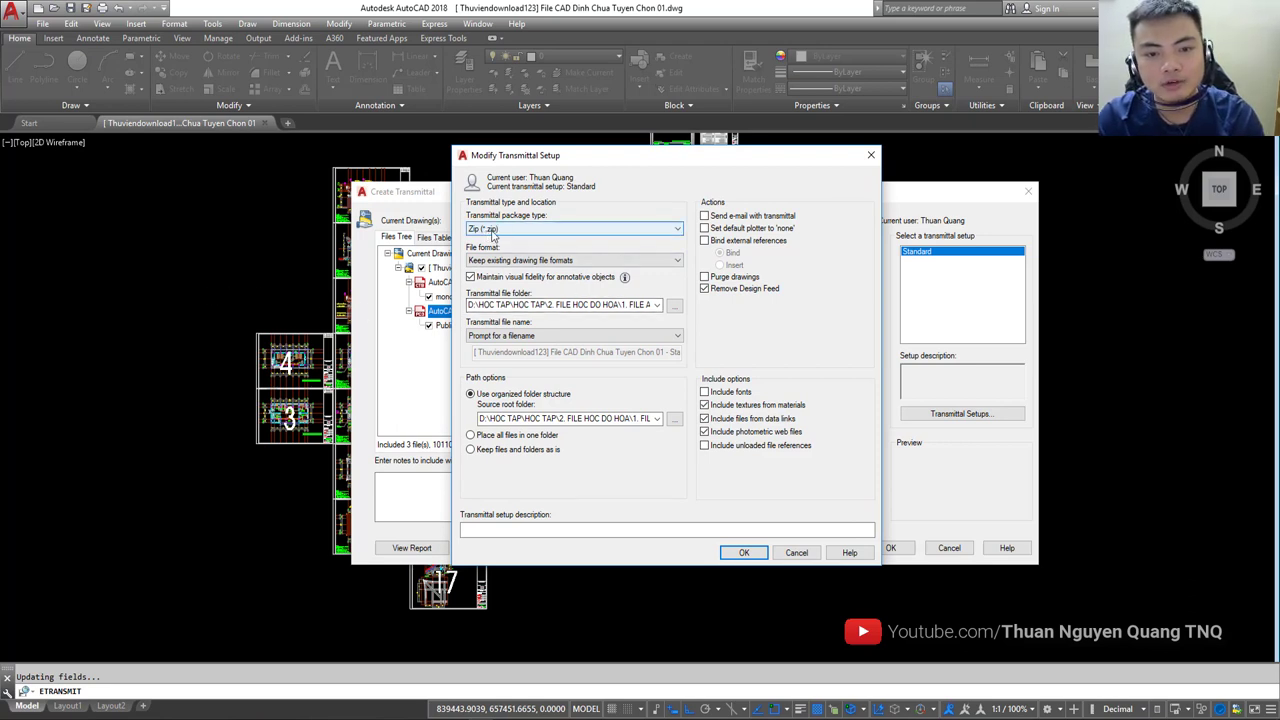
Create folder 'Xuat FILE CAD' on the HOC TAP (G:) drive and set it as the transmittal file folder
left_click(674, 305)
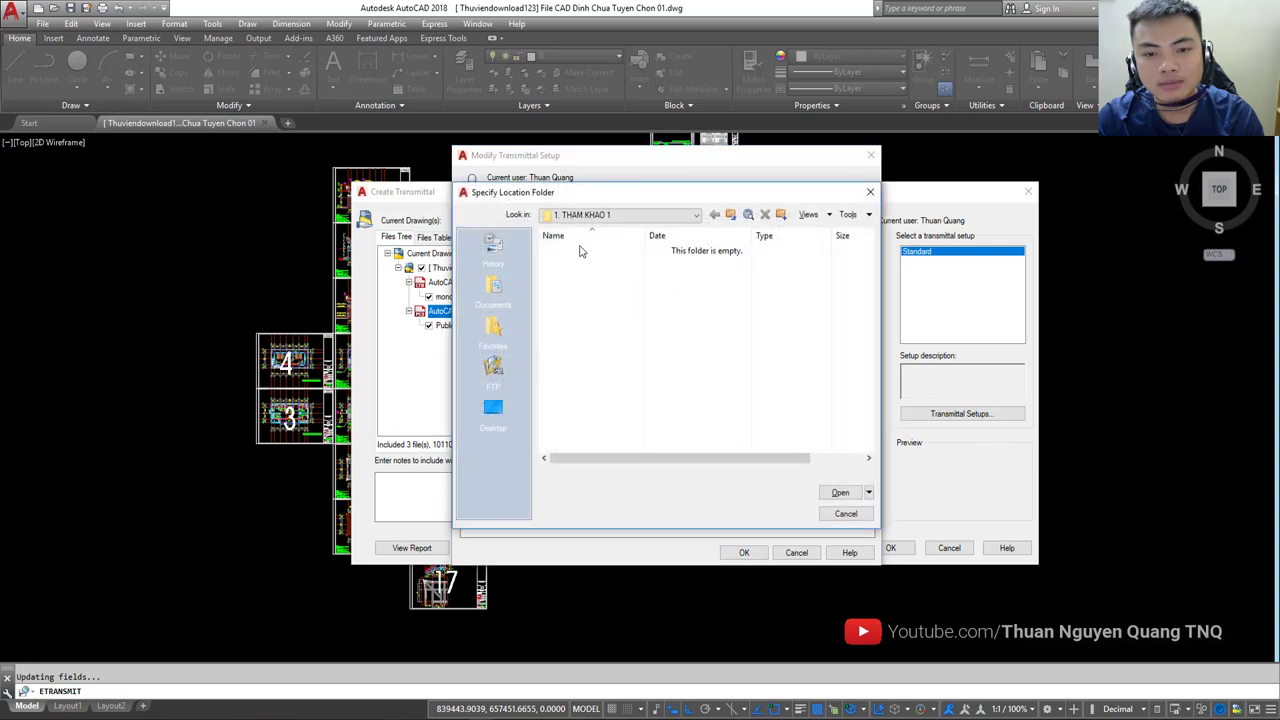
left_click(493, 408)
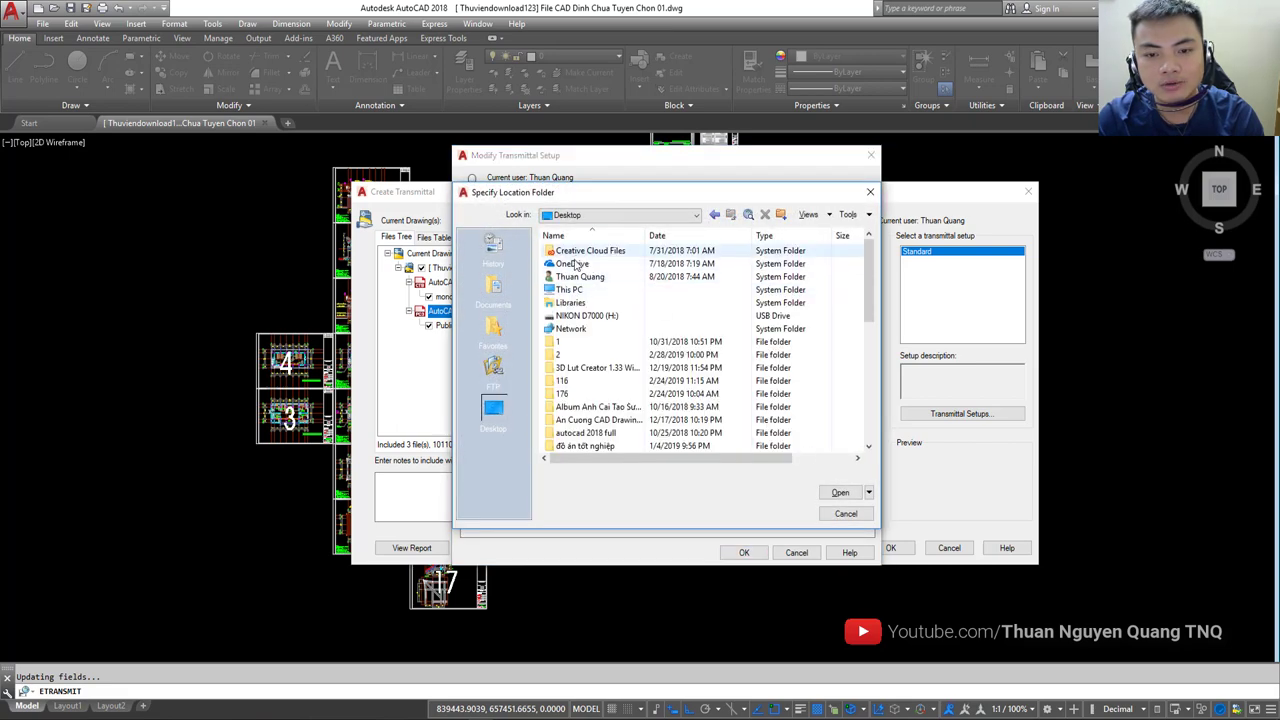
scroll(571, 296, "down", 3)
scroll(571, 296, "up", 3)
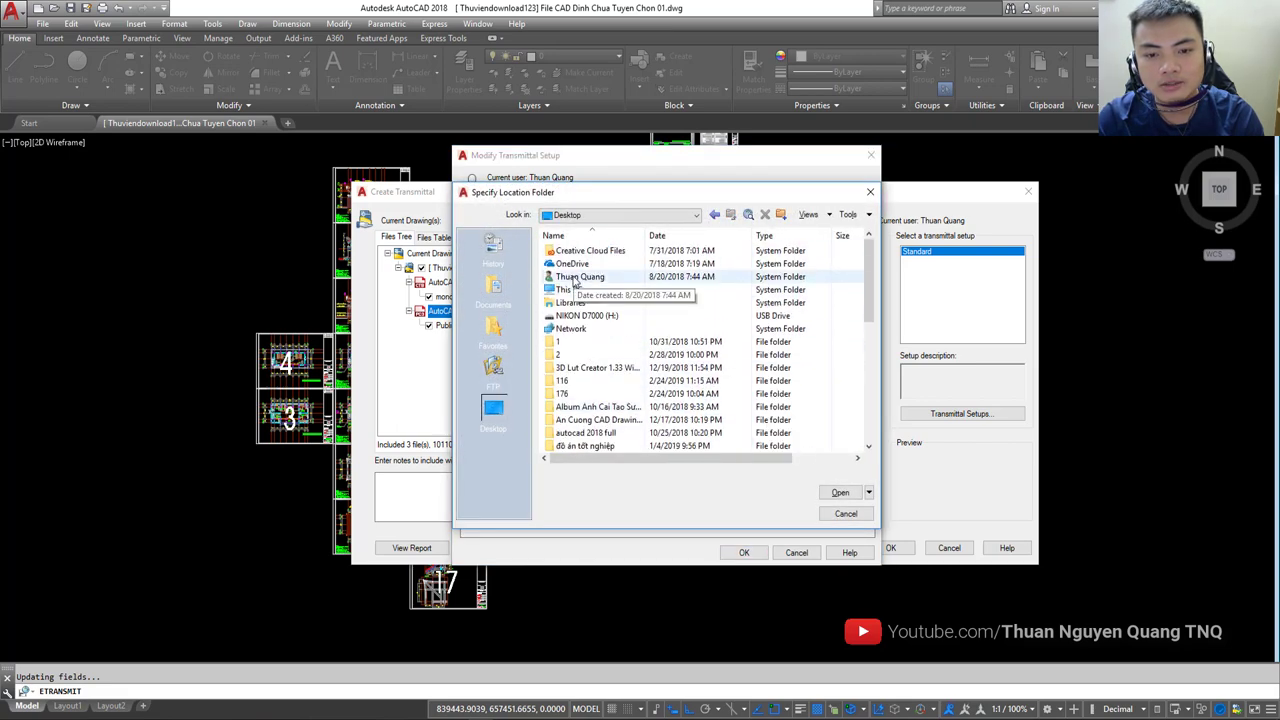
double_click(572, 291)
double_click(590, 413)
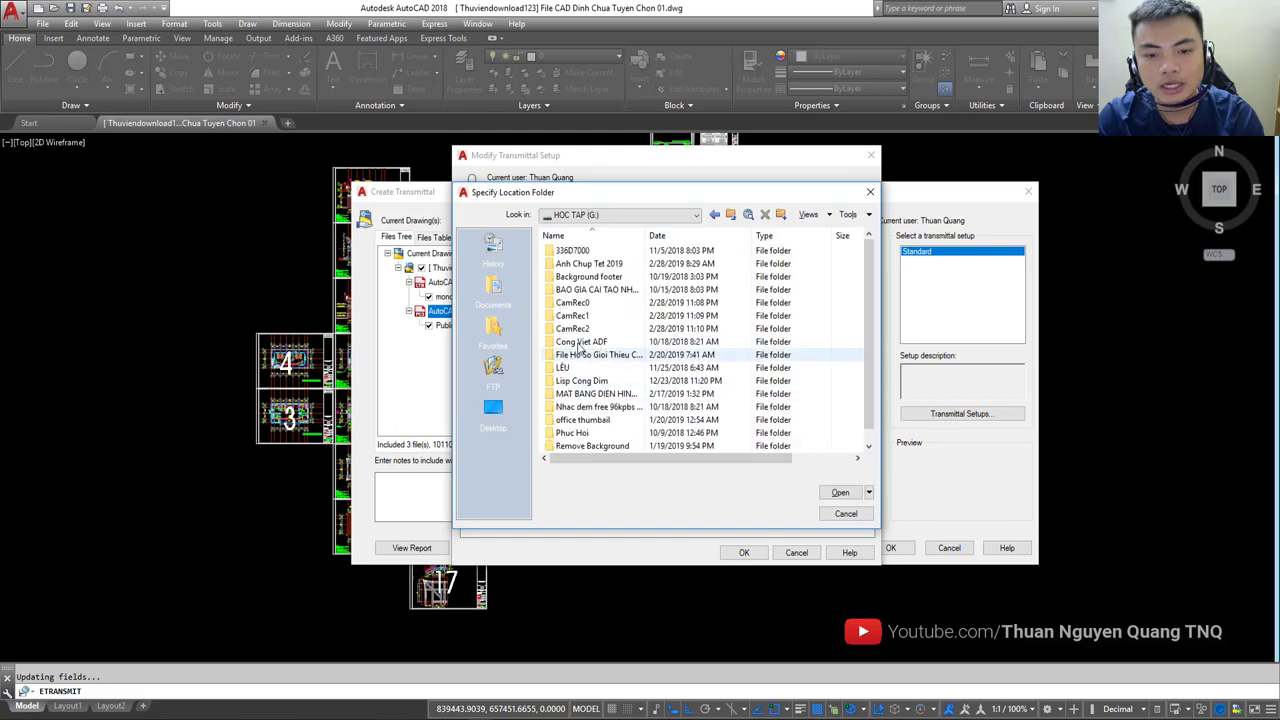
right_click(628, 446)
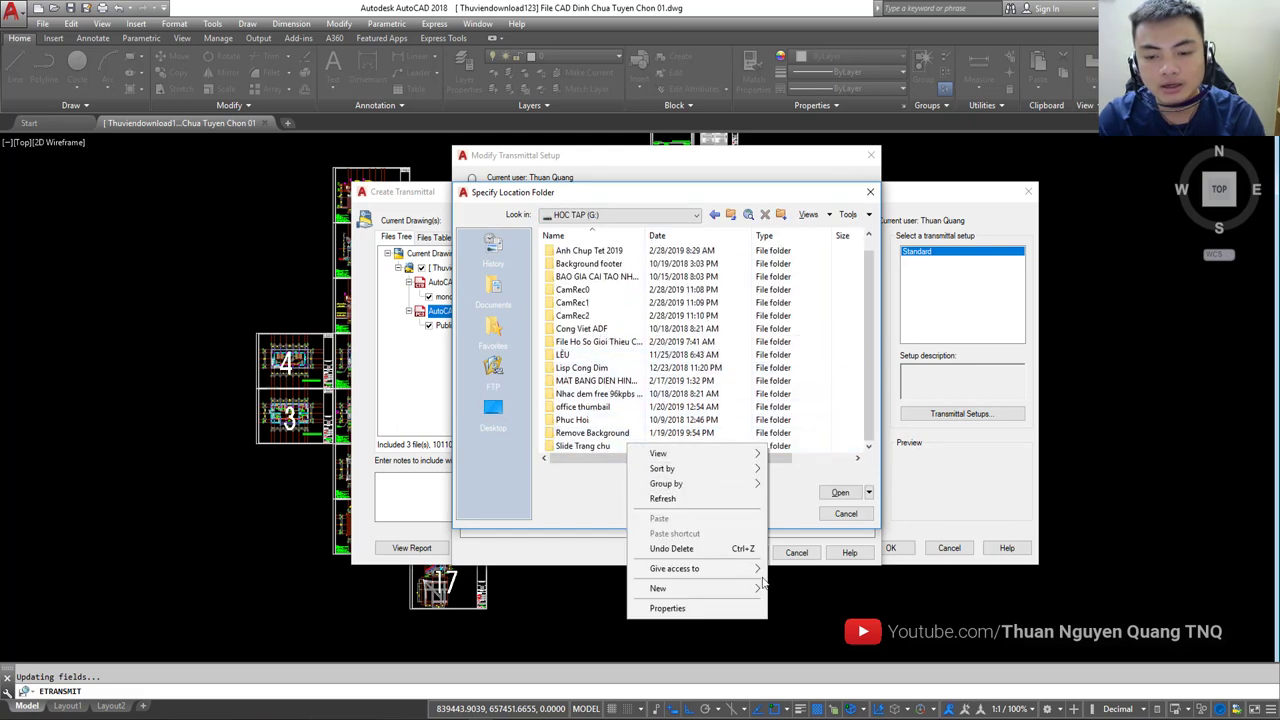
mouse_move(696, 588)
left_click(790, 416)
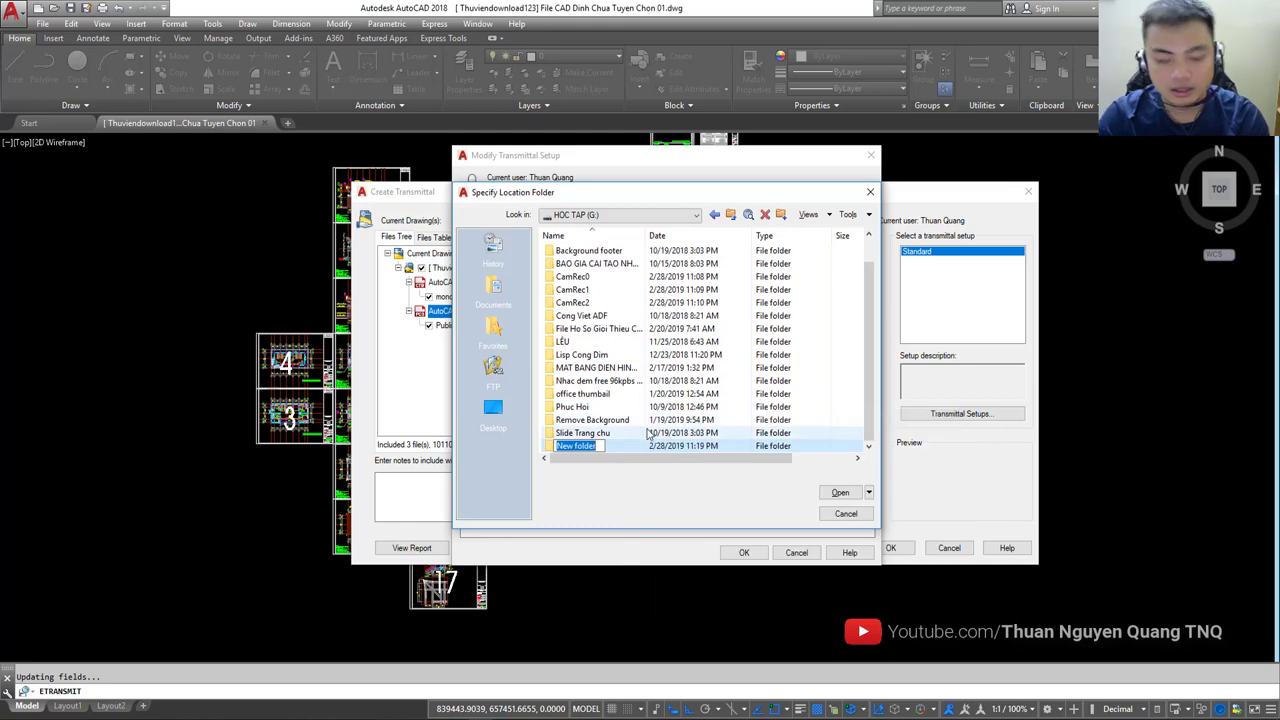
type("Xuat")
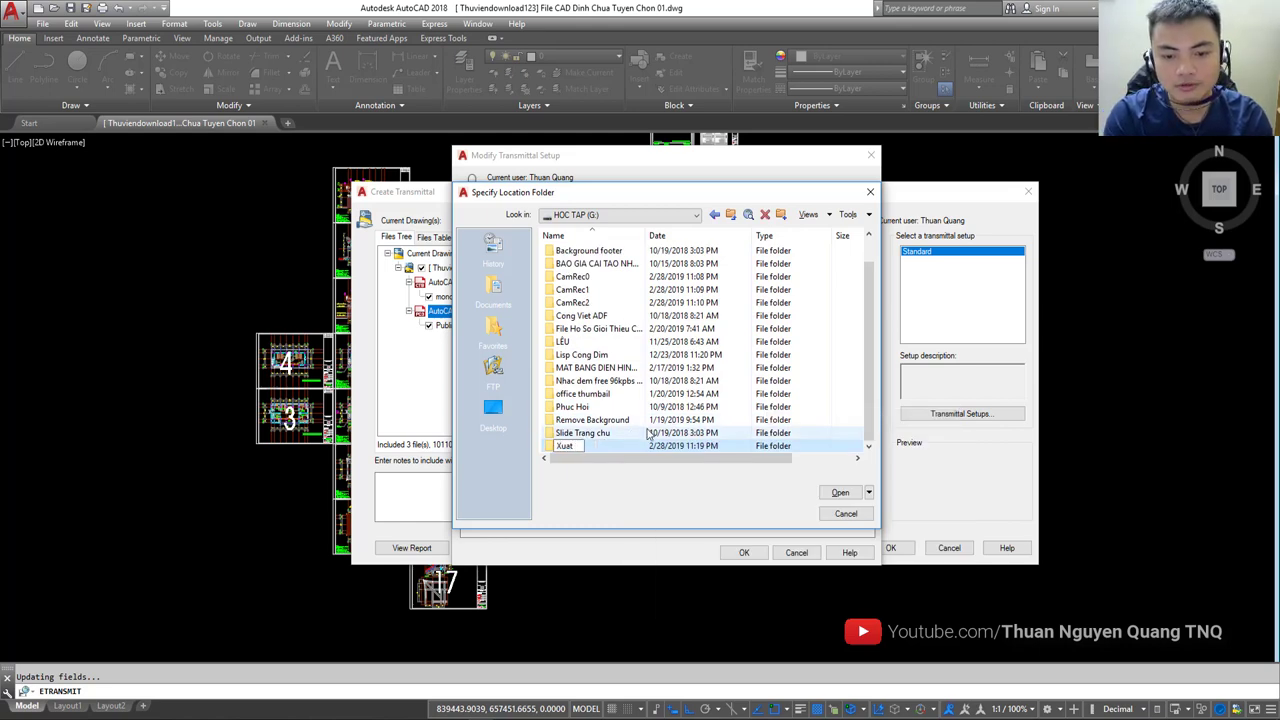
type(" FILE CA")
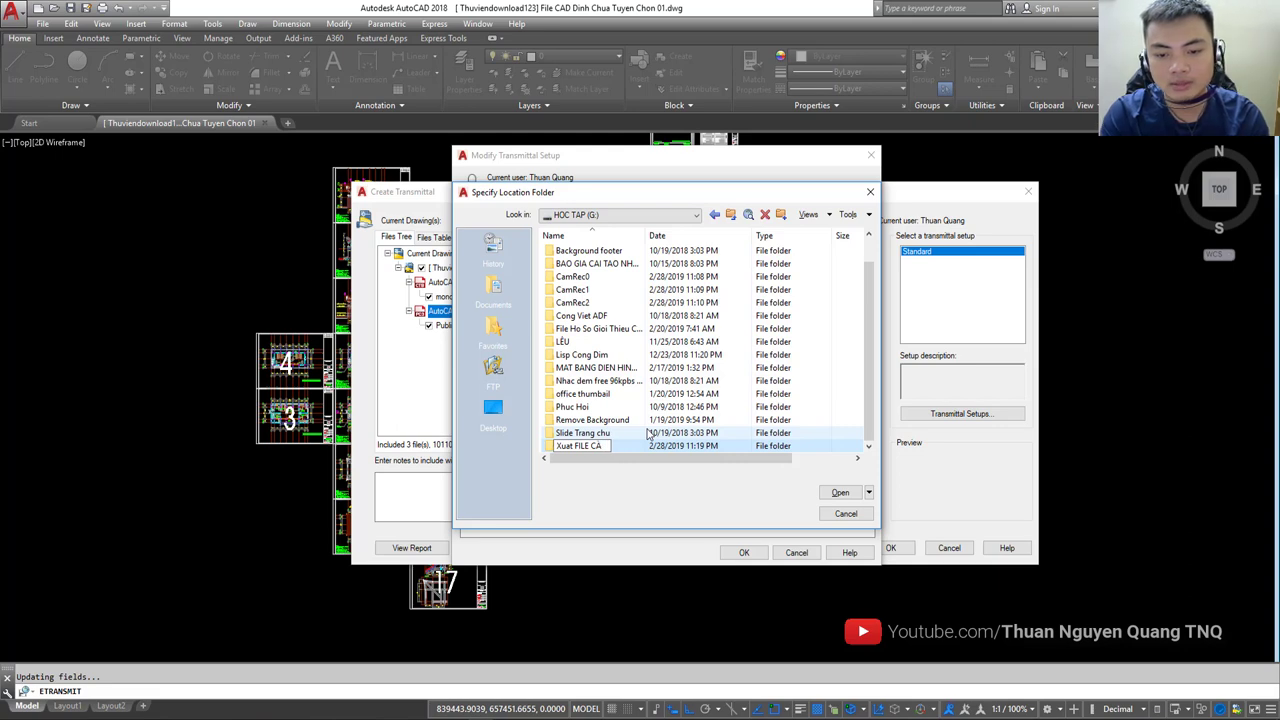
type("D")
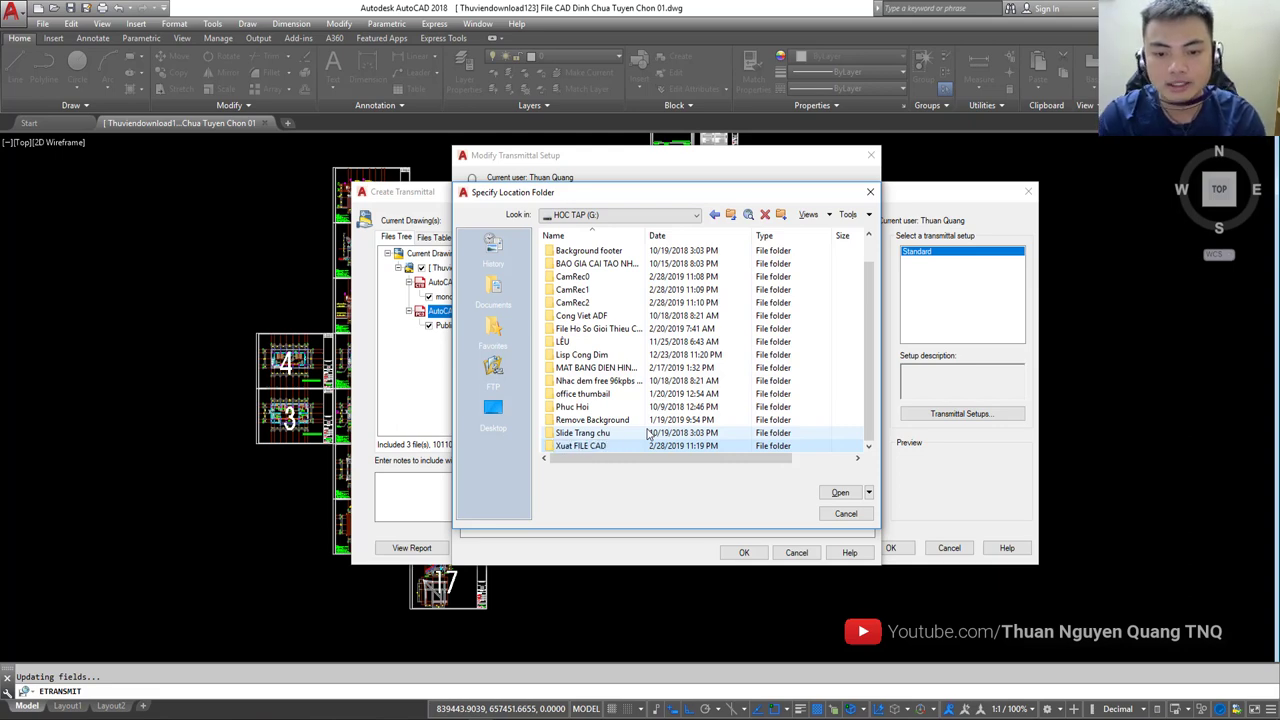
key("Return")
left_click(605, 450)
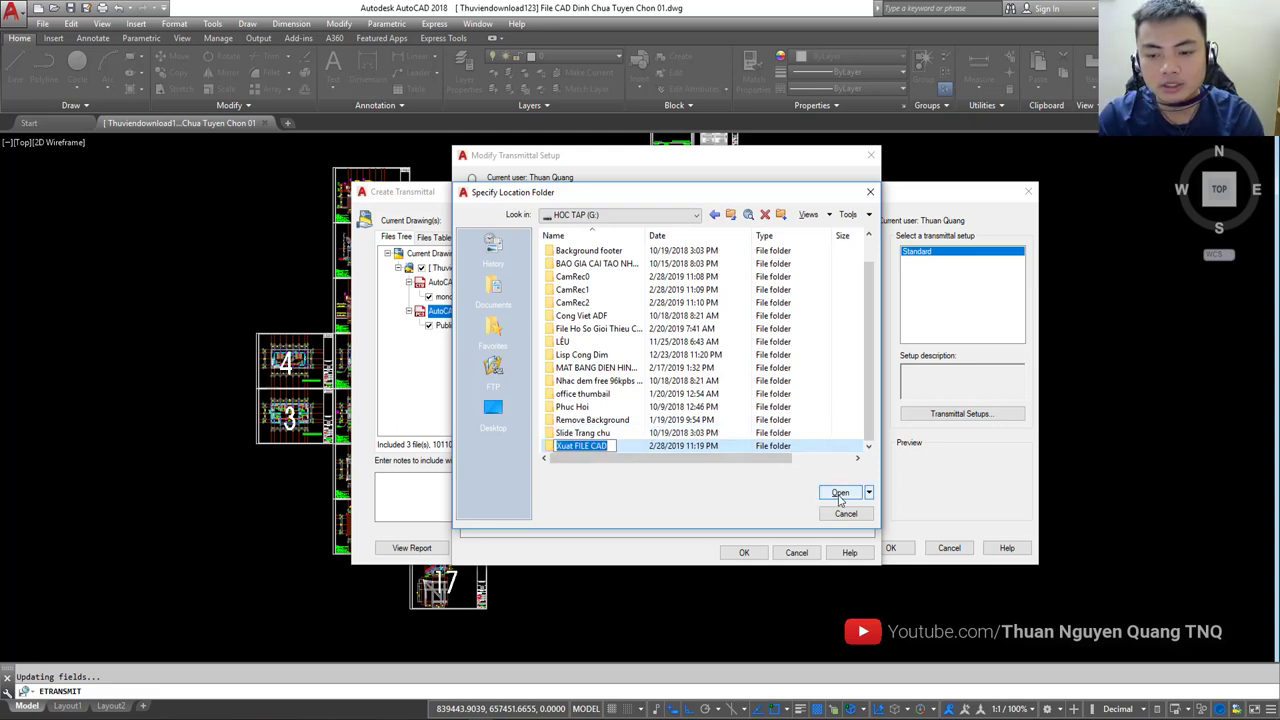
left_click(840, 498)
left_click(840, 494)
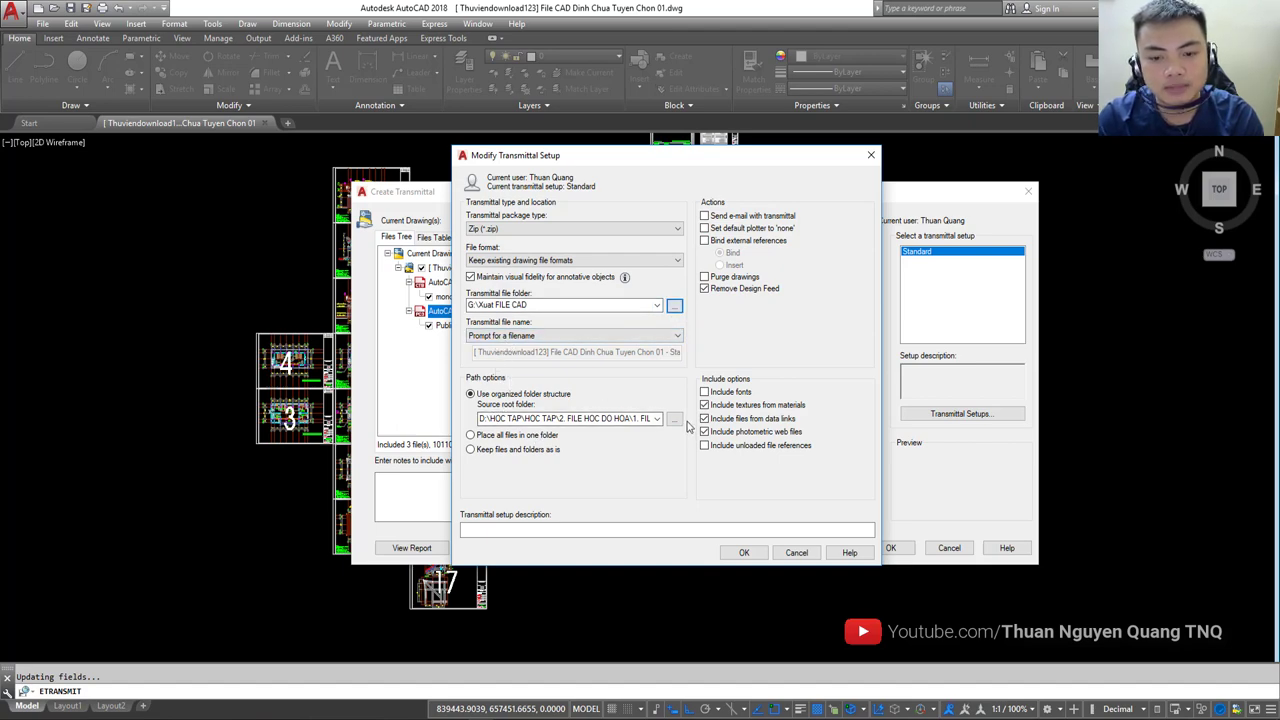
Browse the source root folder options, then close the browser without changes
left_click(675, 418)
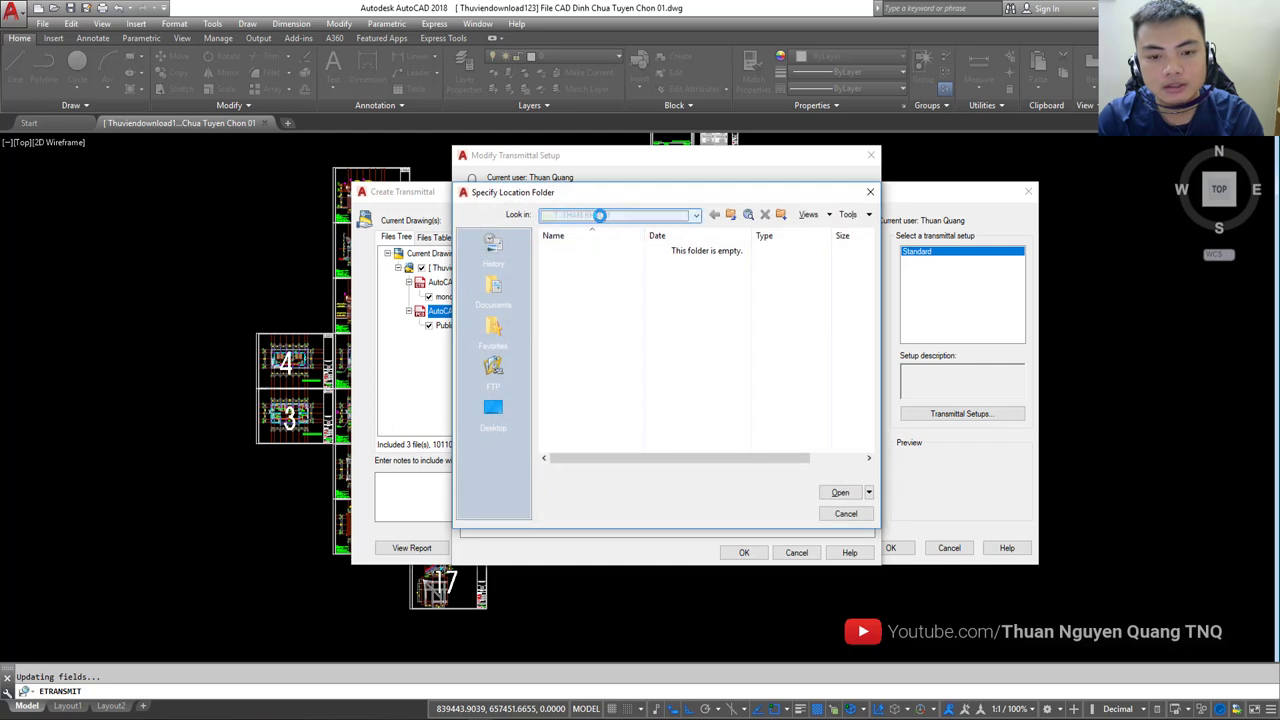
left_click(604, 216)
left_click(866, 190)
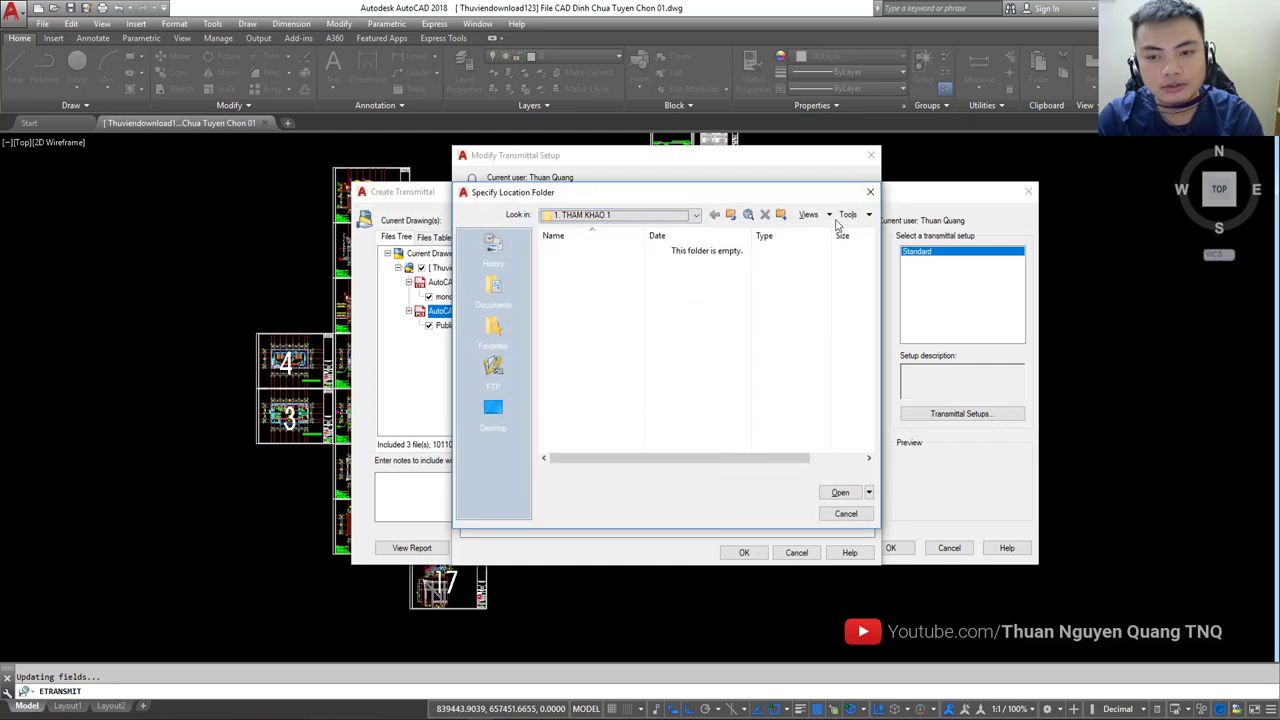
left_click(867, 191)
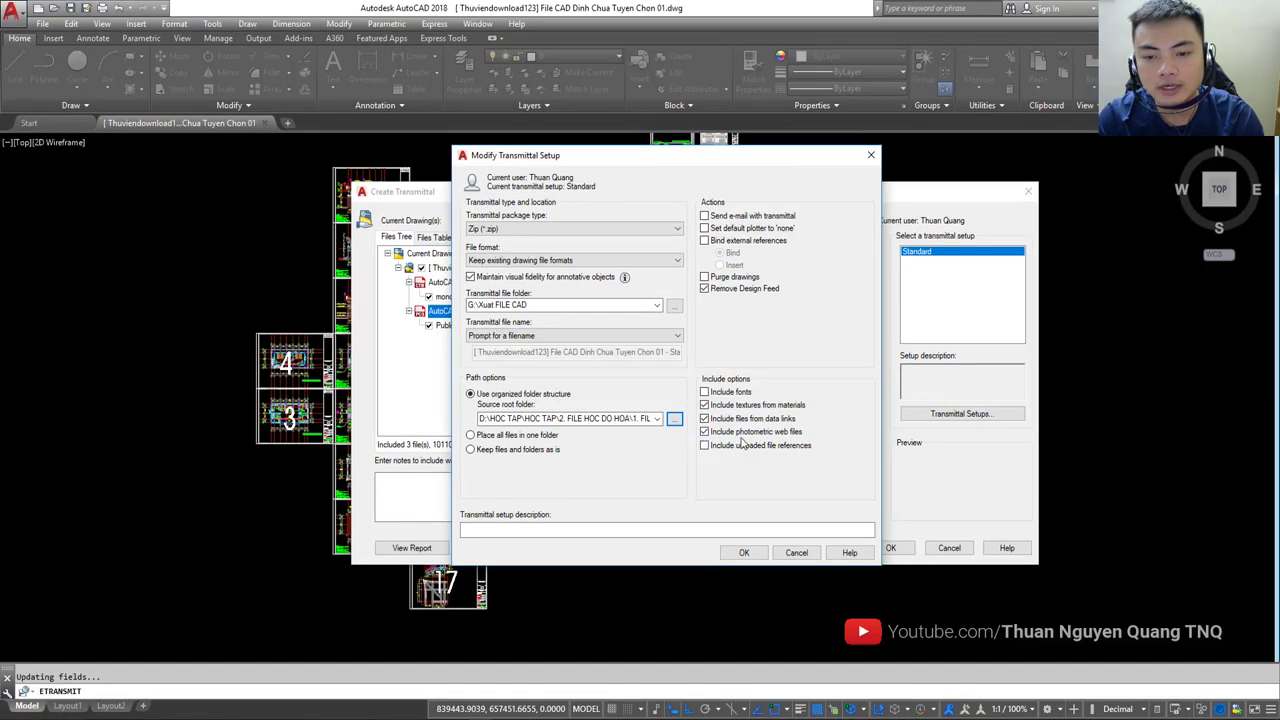
Turn on Include fonts and save the Standard setup with OK
left_click(705, 394)
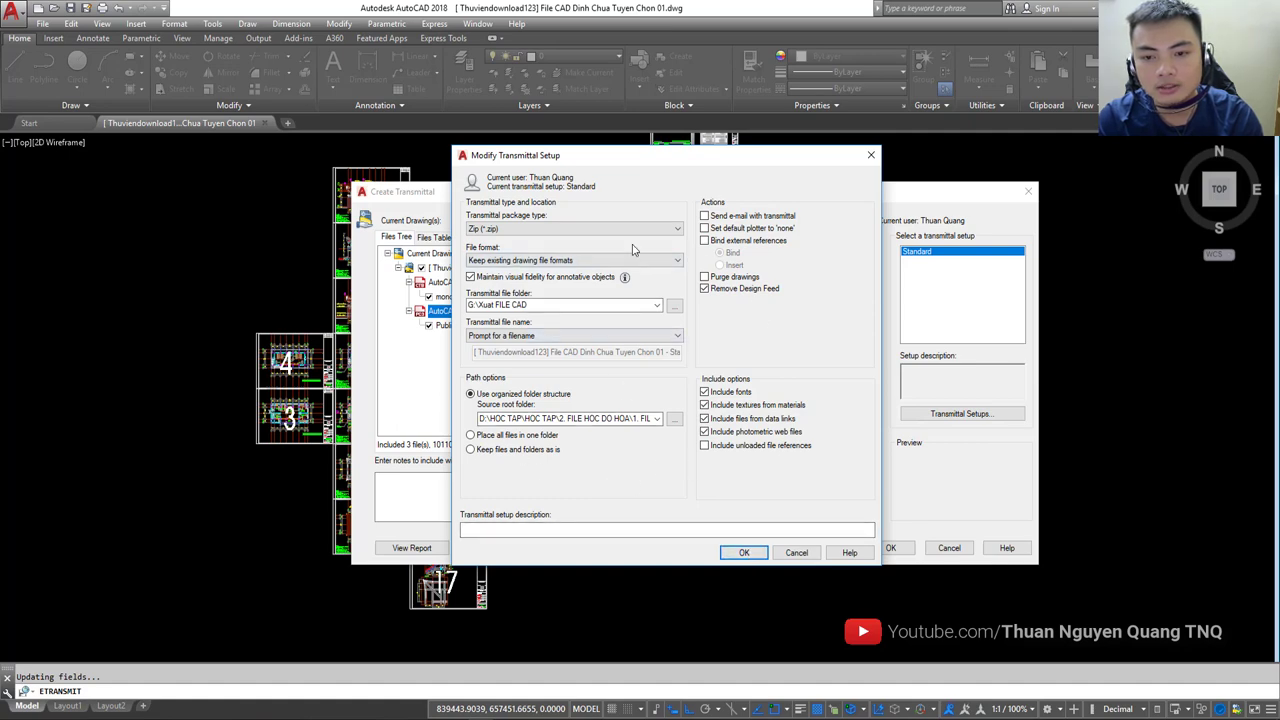
left_click(744, 552)
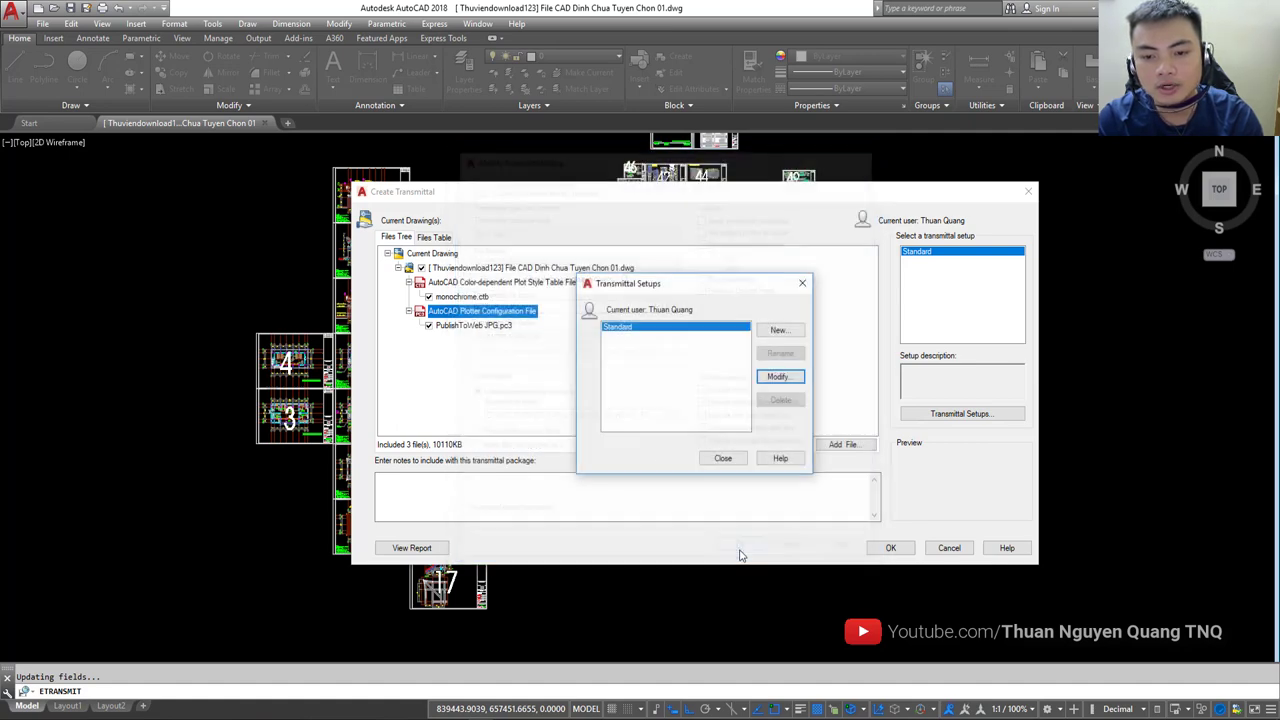
Return to the transmittal file list, now bundling 20 files totalling 10584KB
left_click(722, 458)
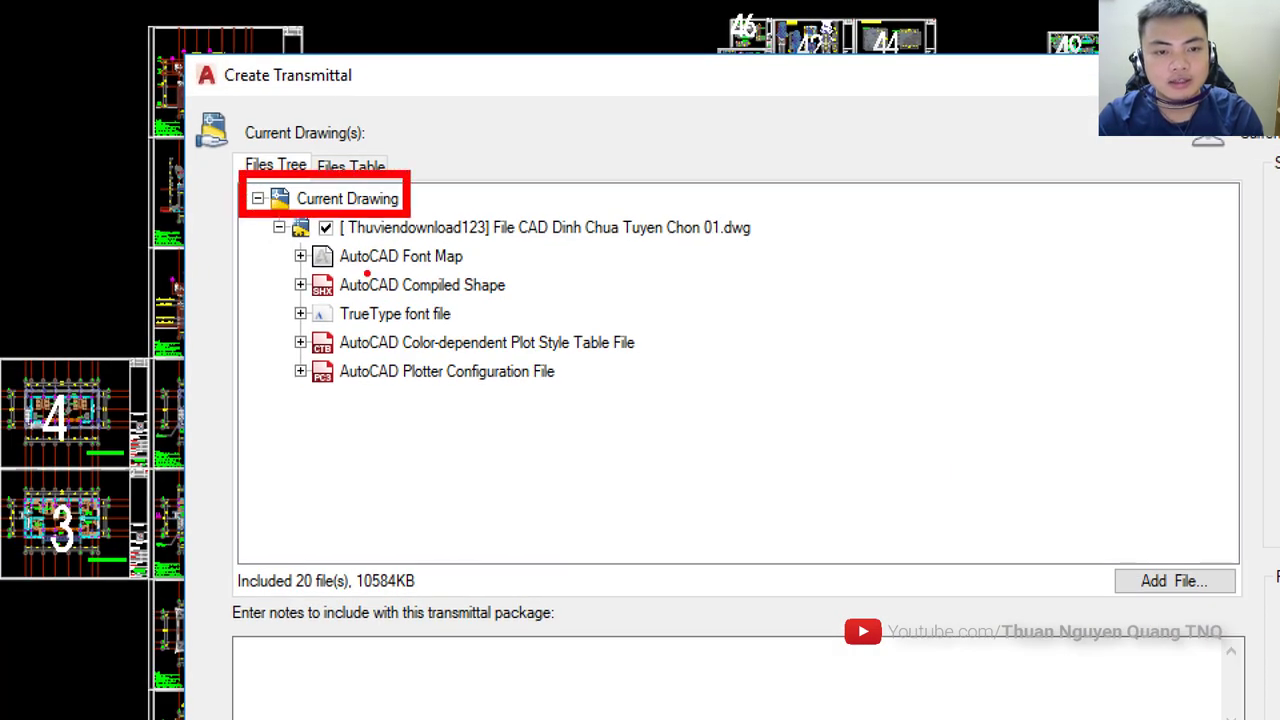
left_click_drag(284, 238, 275, 392)
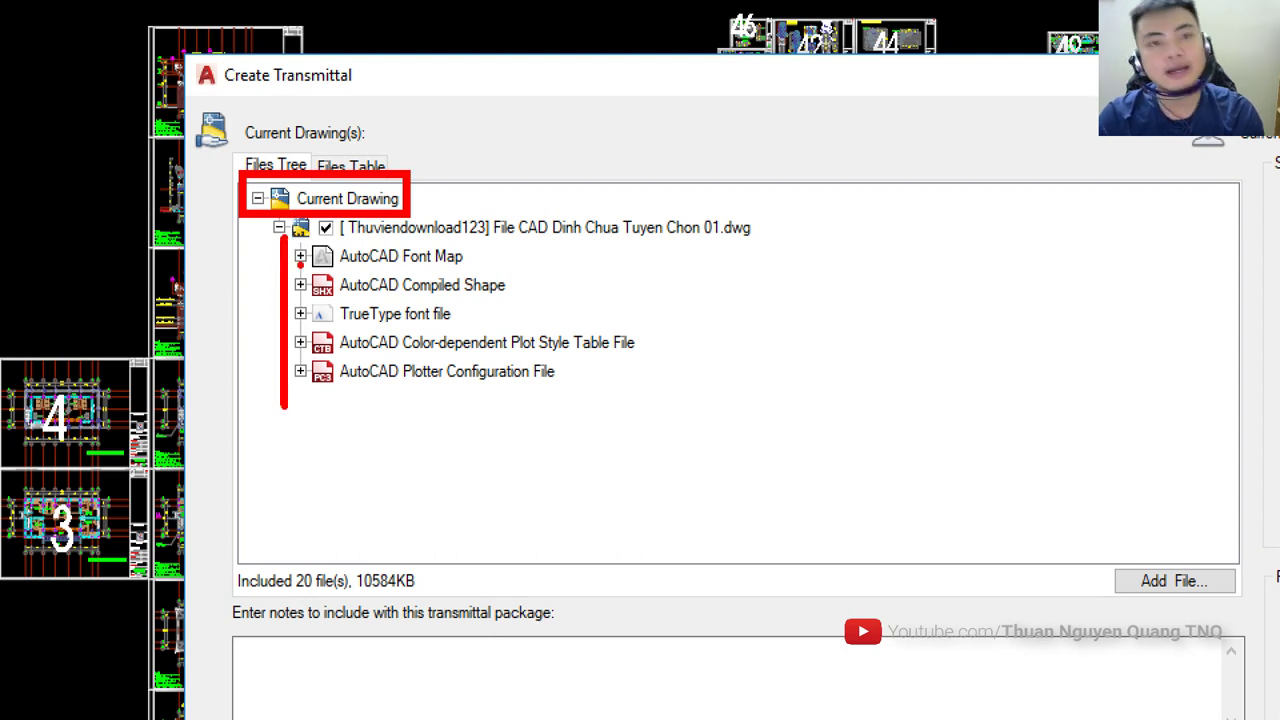
mouse_move(270, 320)
left_mouse_down()
mouse_move(234, 300)
mouse_move(213, 204)
left_mouse_up()
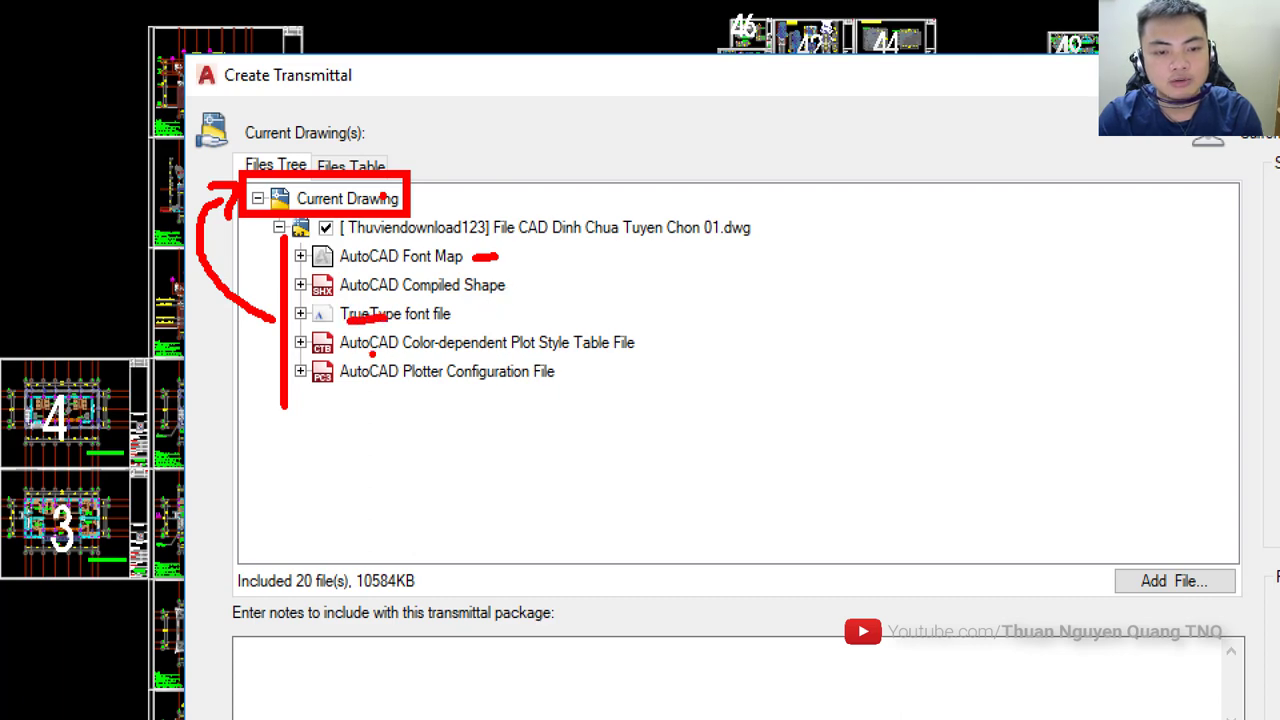
left_click_drag(420, 393, 474, 391)
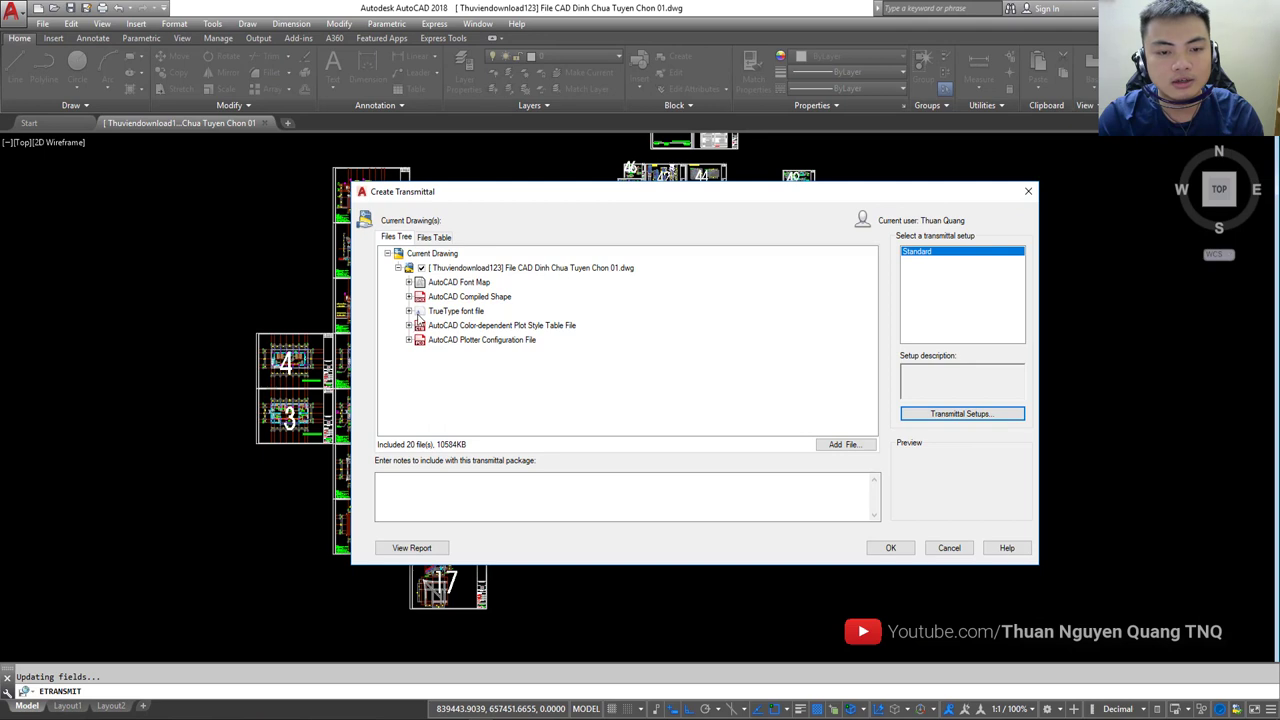
Expand the TrueType font files, inspect the Vnavan.ttf entry, then collapse the group
left_click(409, 312)
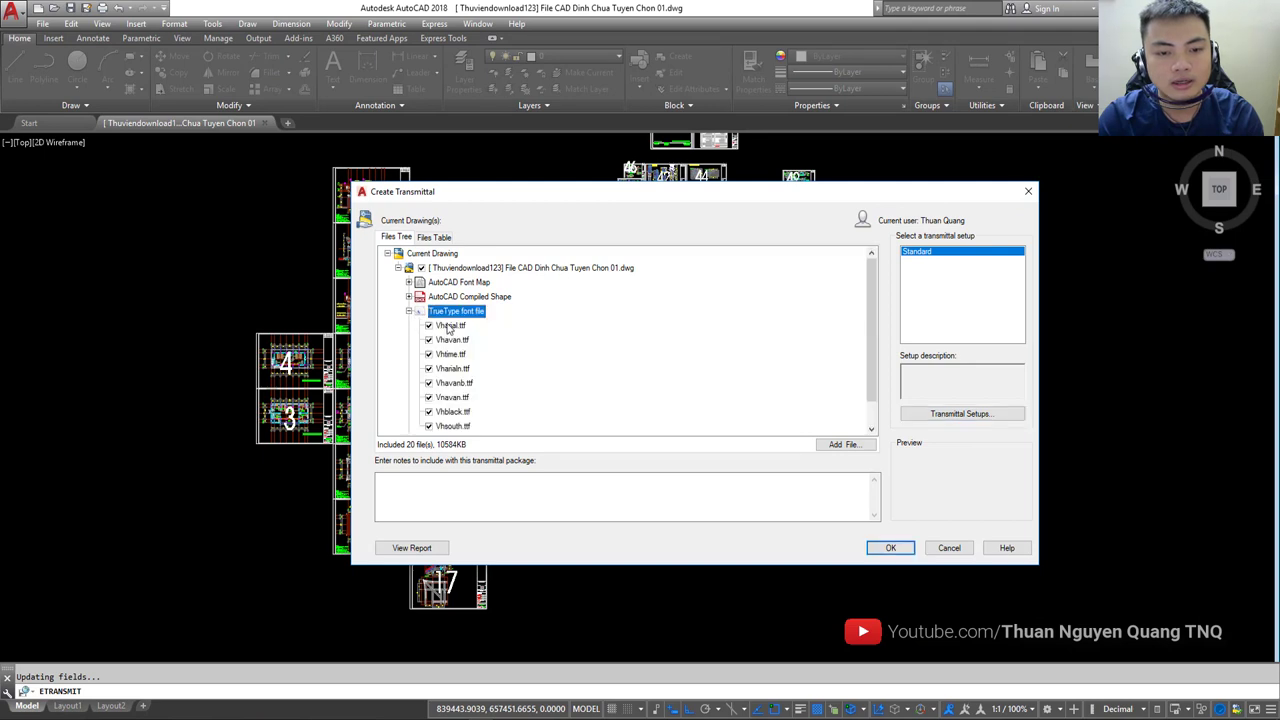
scroll(531, 271, "down", 1)
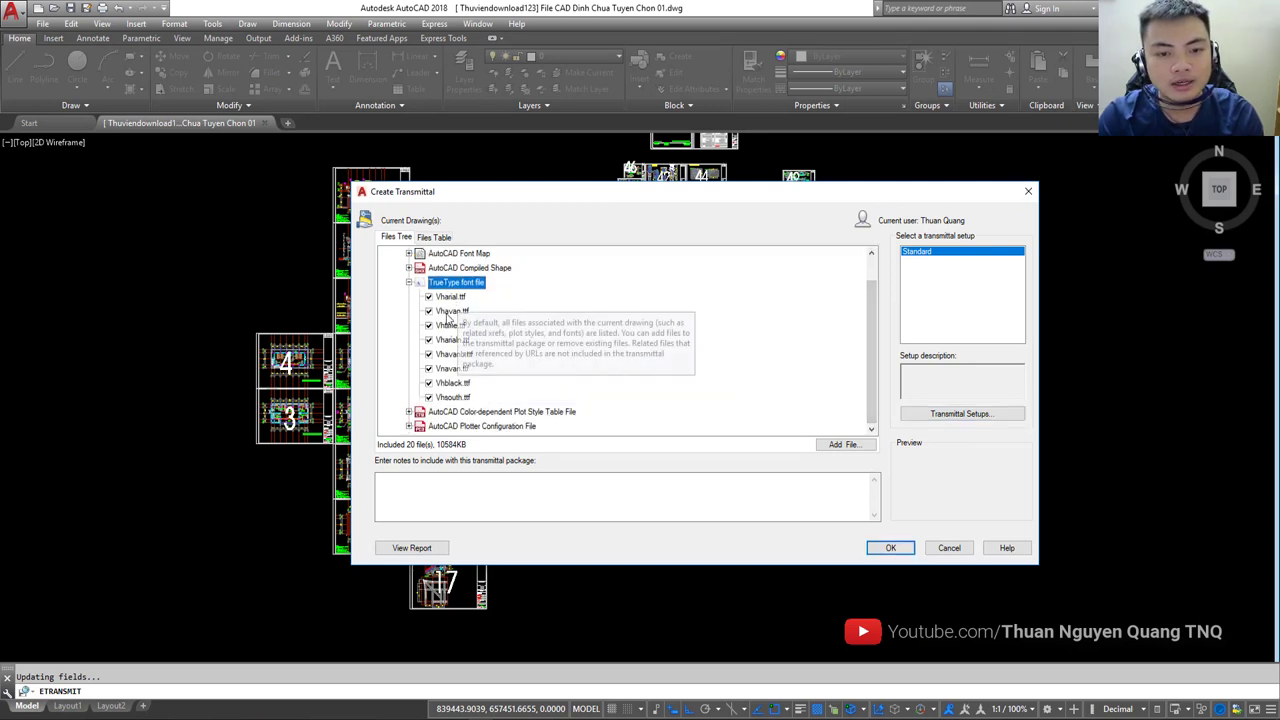
left_click(445, 369)
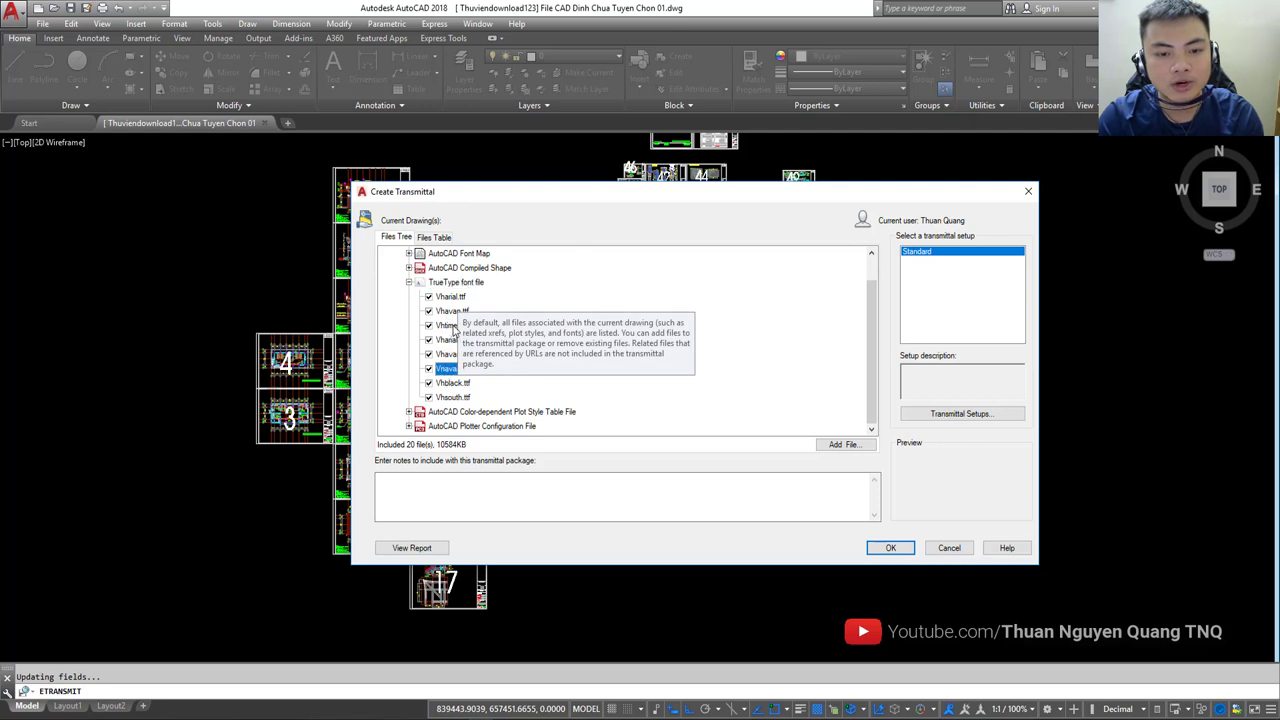
left_click(408, 282)
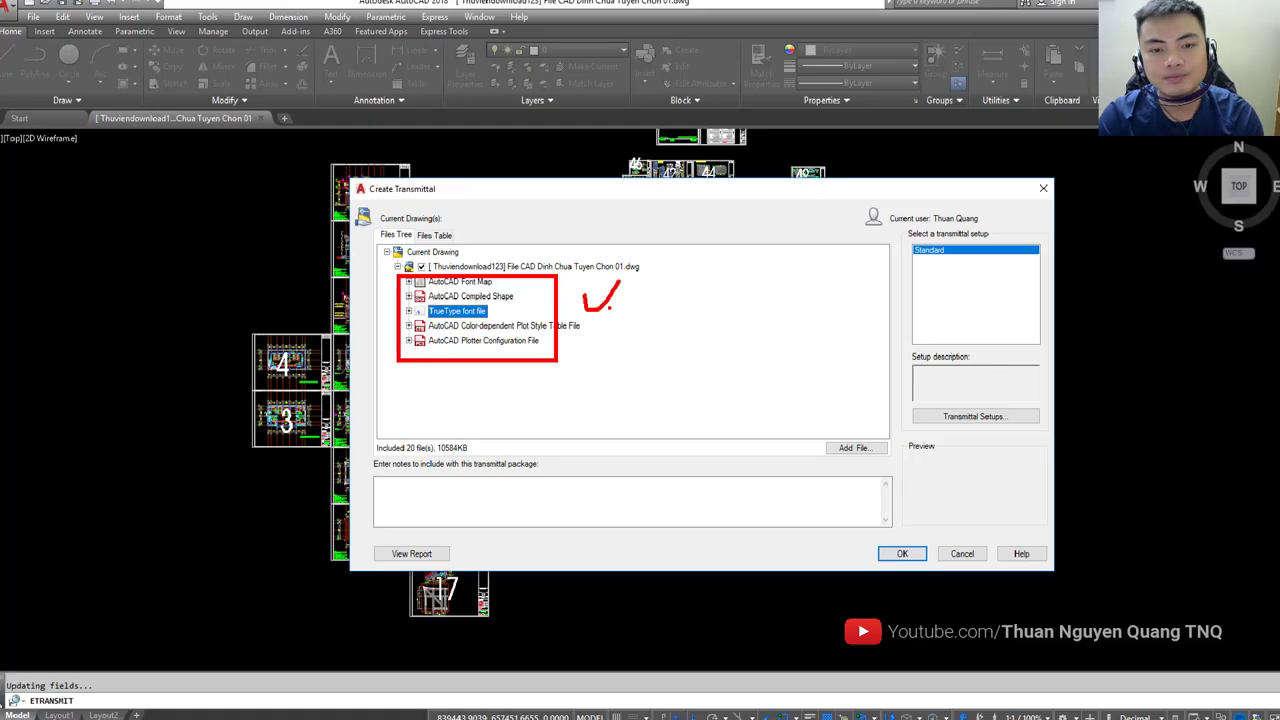
Save the transmittal package as Xuat File.zip in the G:\Xuat FILE CAD folder
left_click(904, 553)
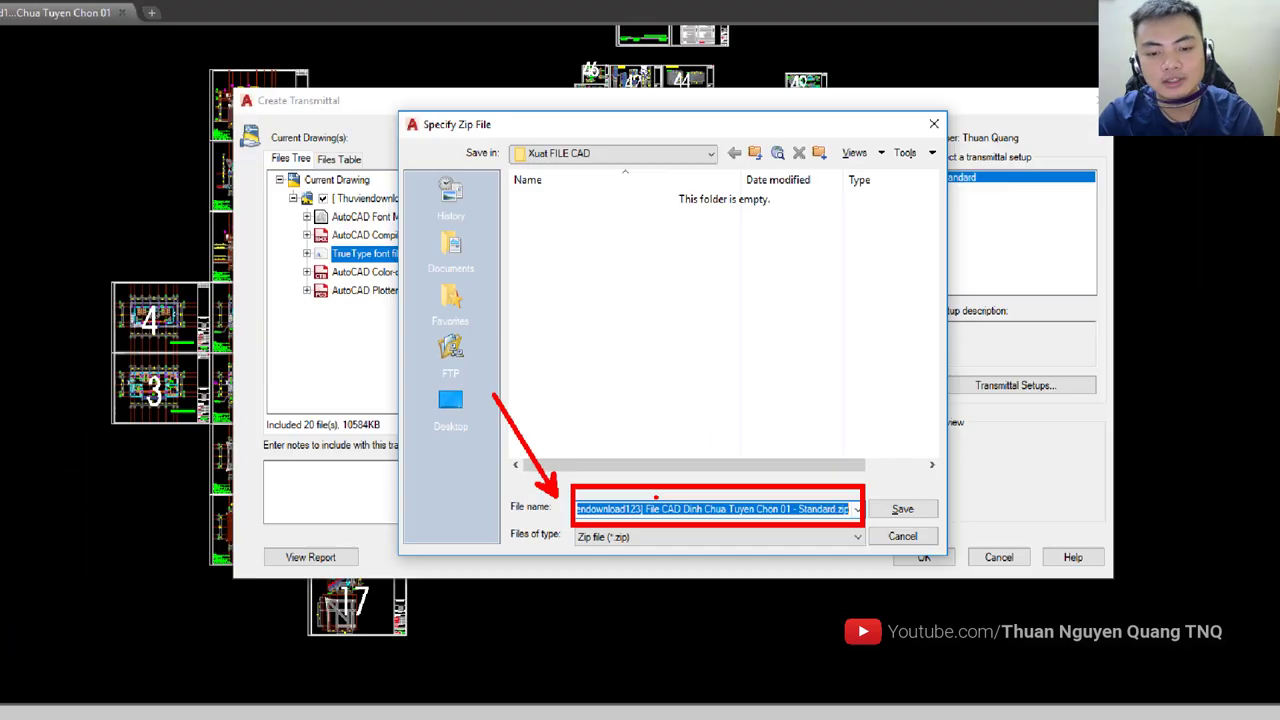
type("Xuat")
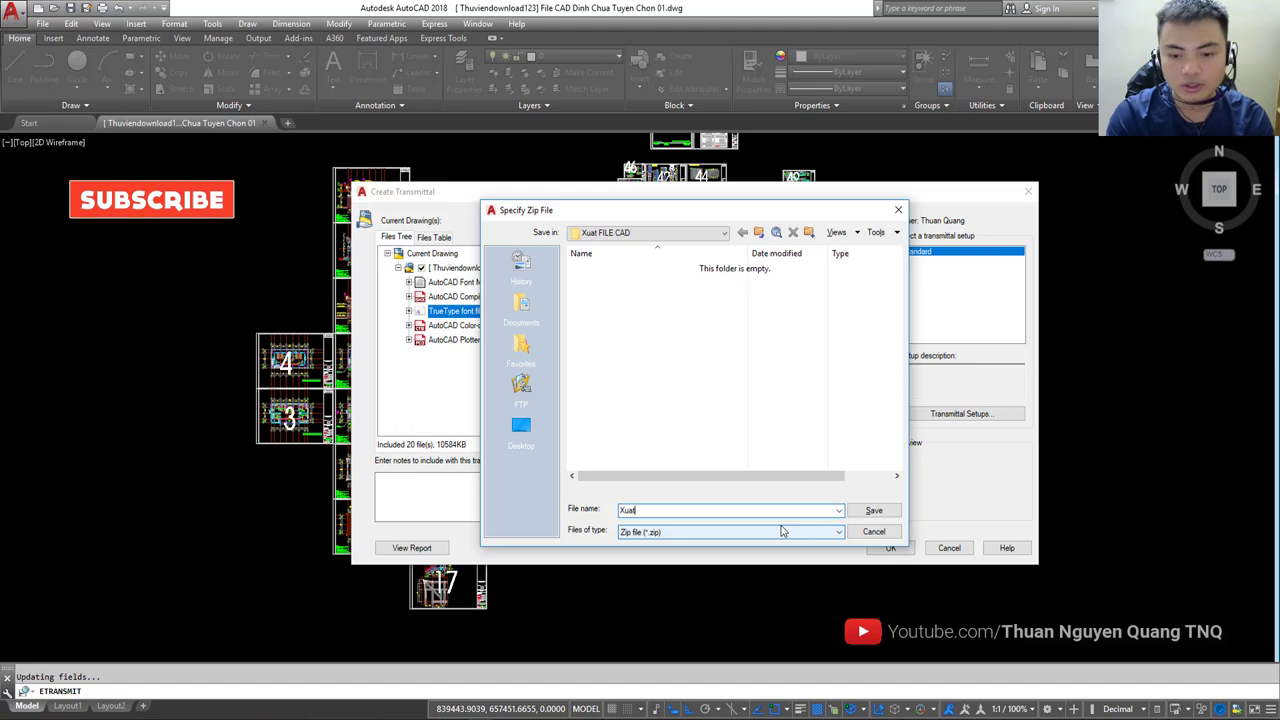
type(" File")
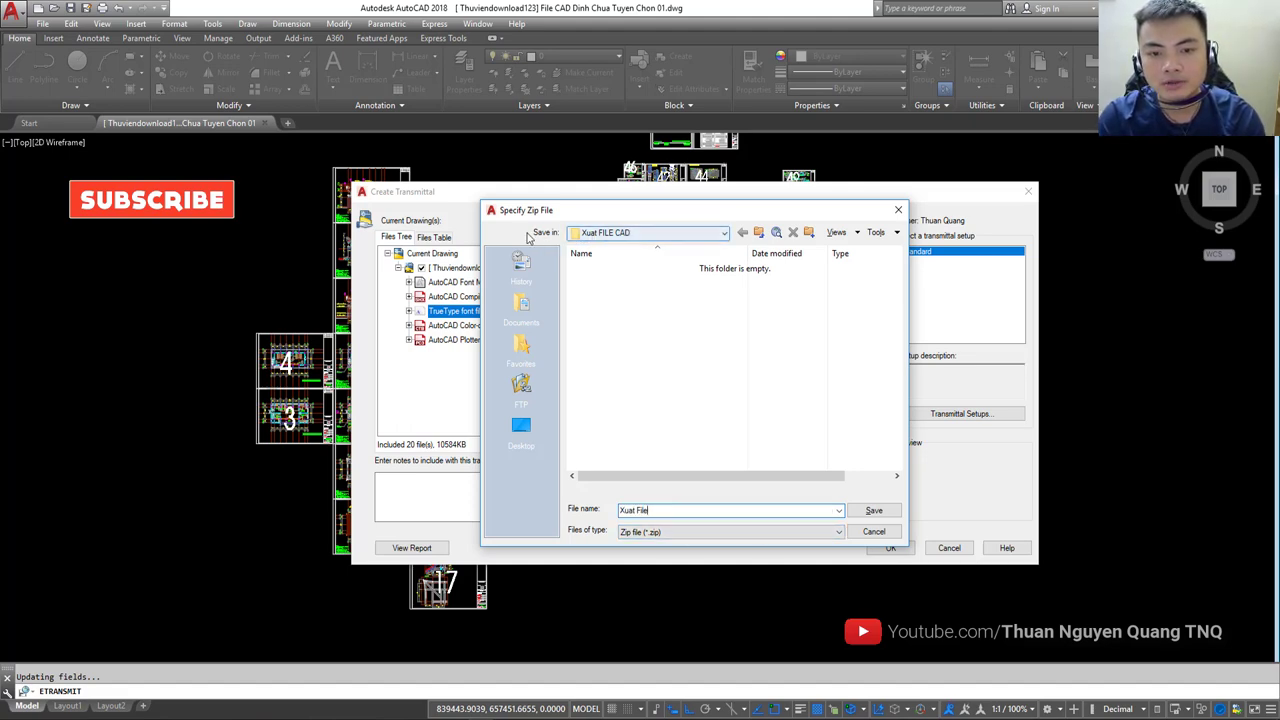
left_click(628, 233)
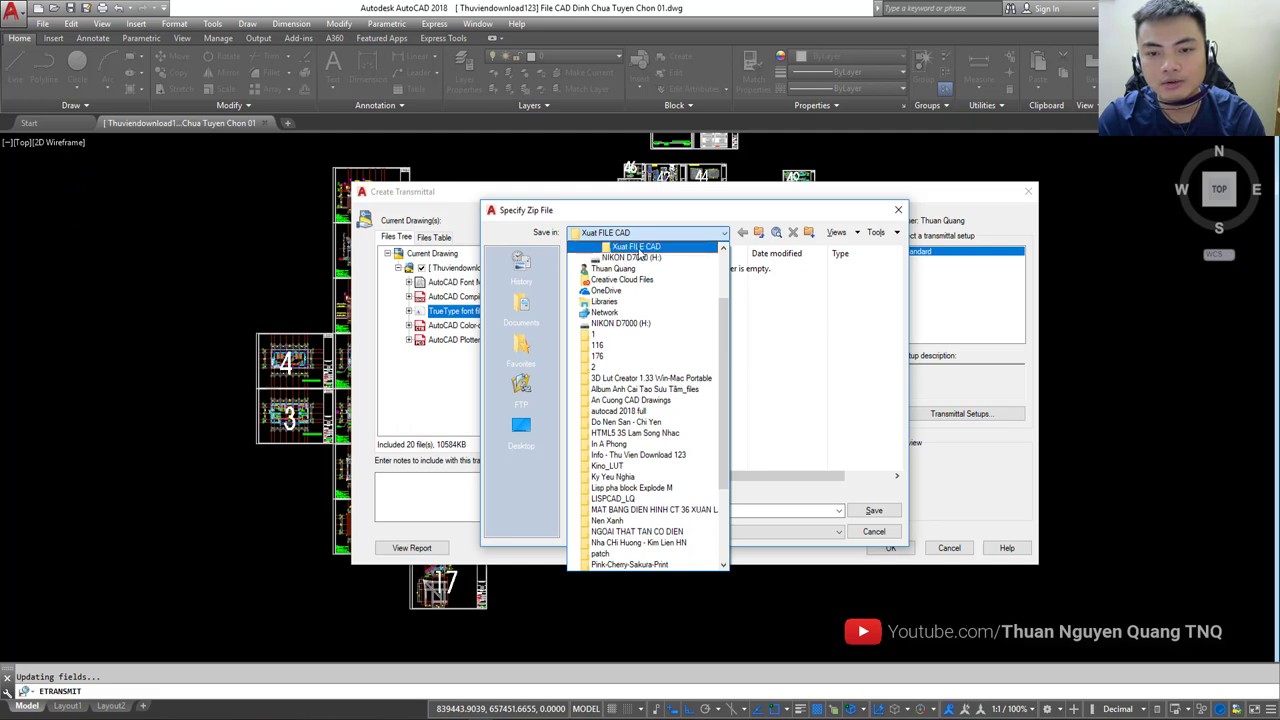
left_click(638, 248)
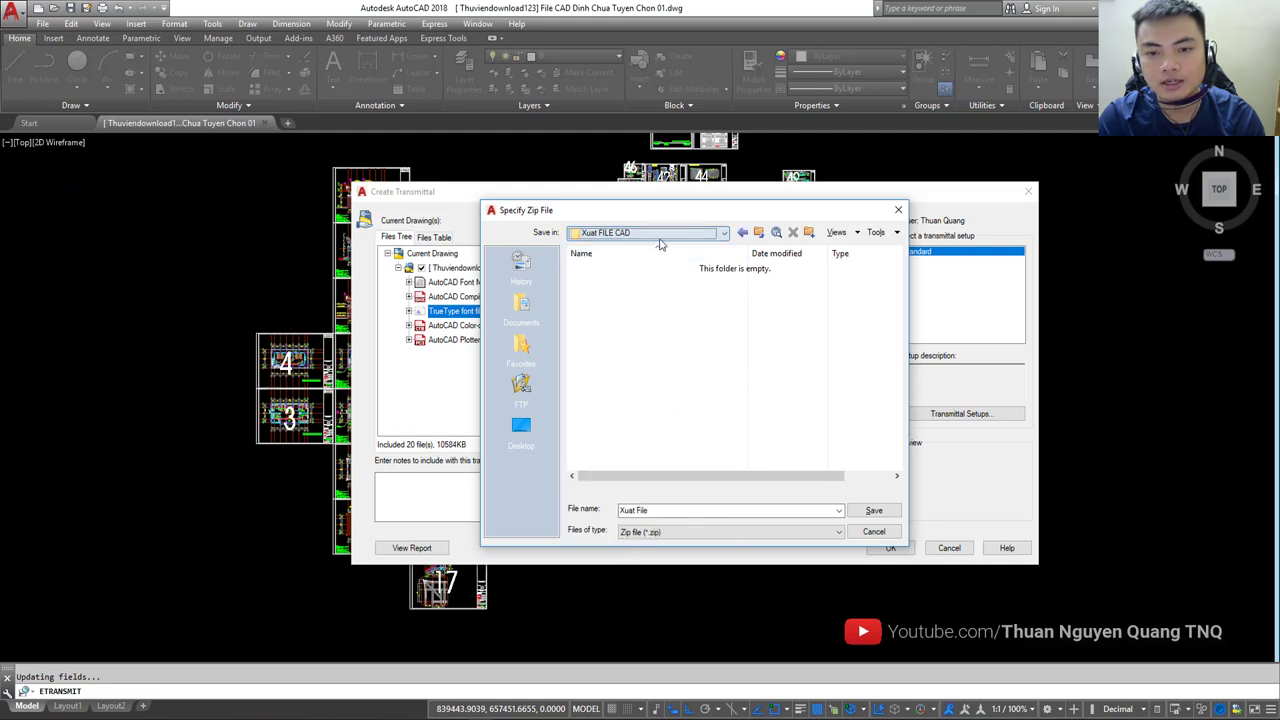
left_click(872, 513)
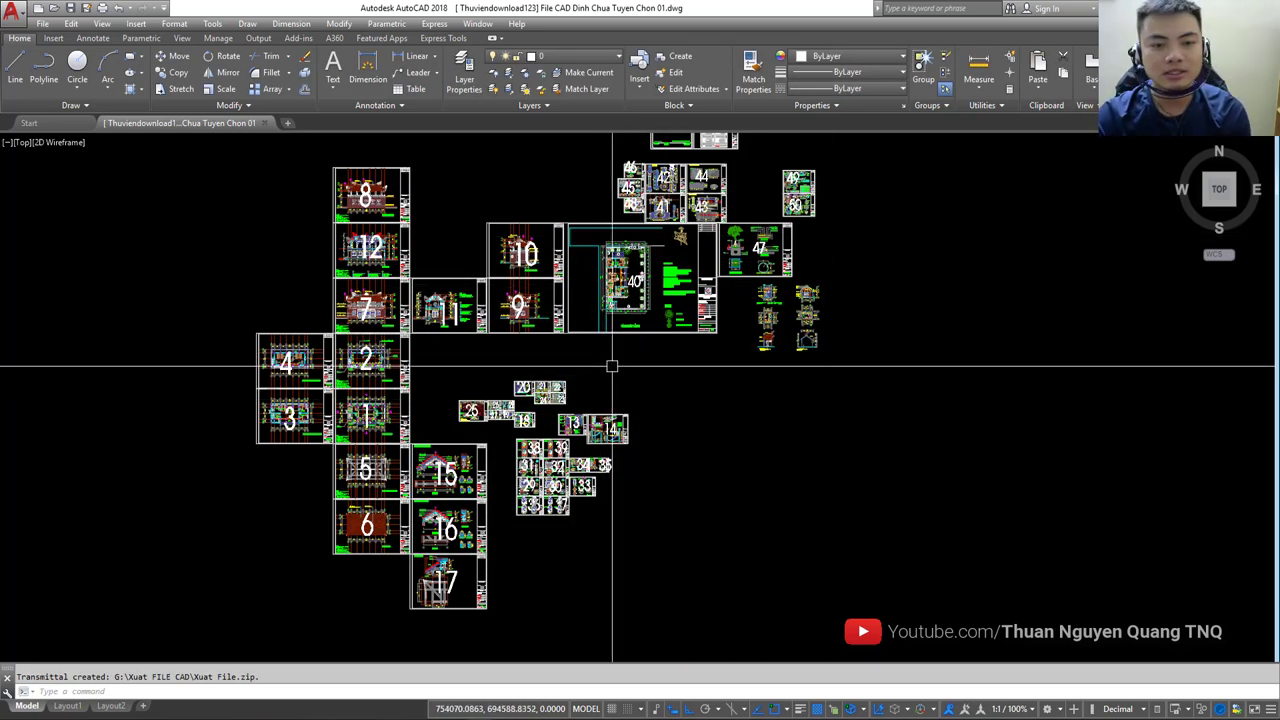
Switch from AutoCAD over to File Explorer
scroll(575, 344, "down", 2)
scroll(607, 286, "up", 2)
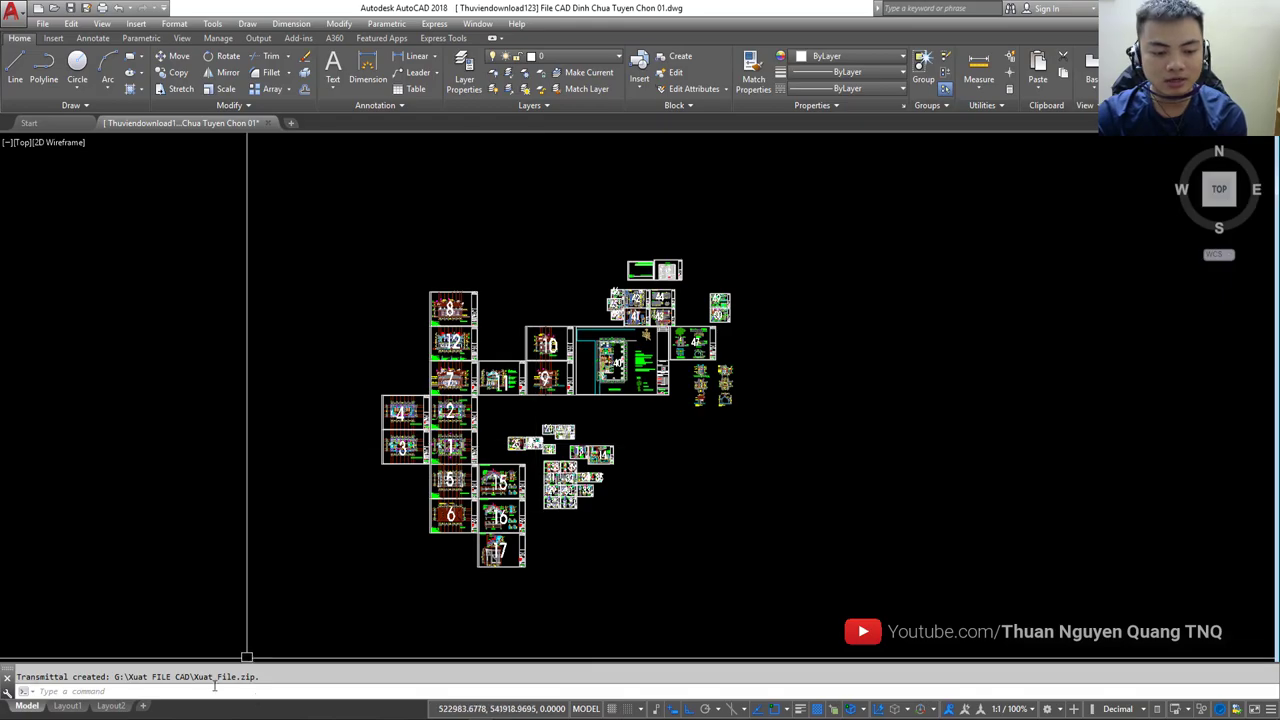
key("alt+Tab")
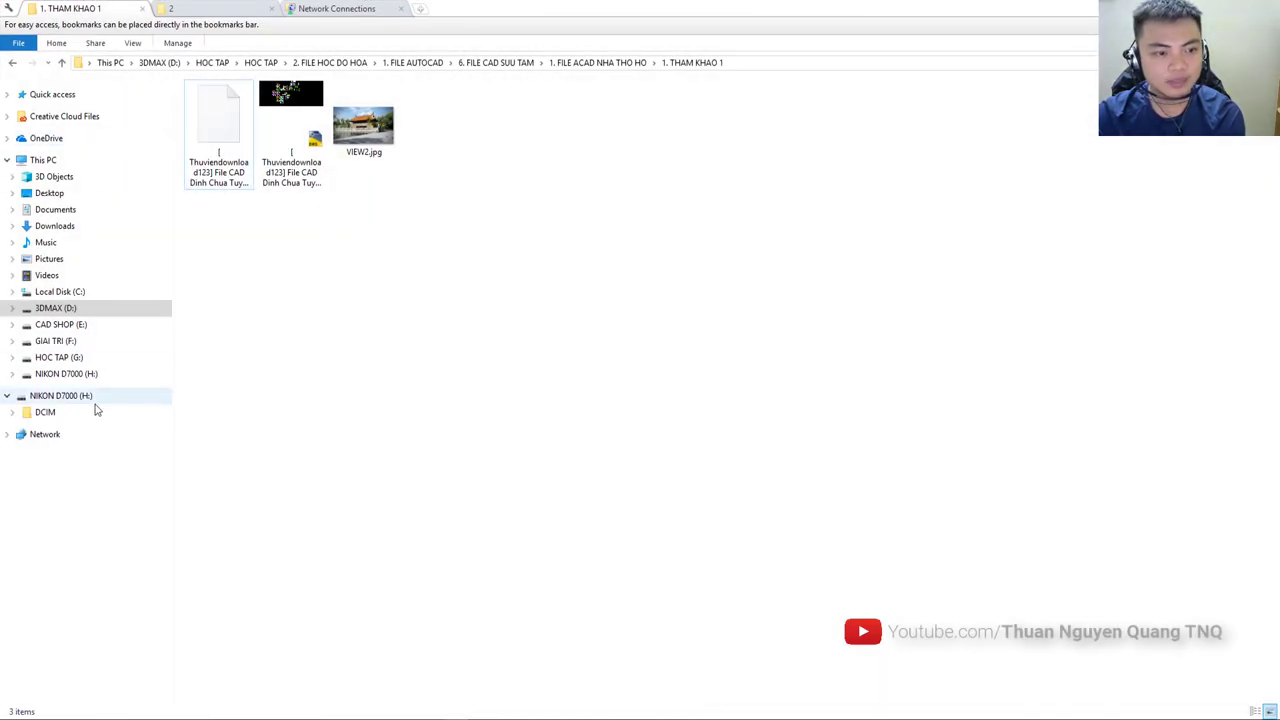
Browse to G:\Xuat FILE CAD and select the Xuat File.zip archive
left_click(70, 357)
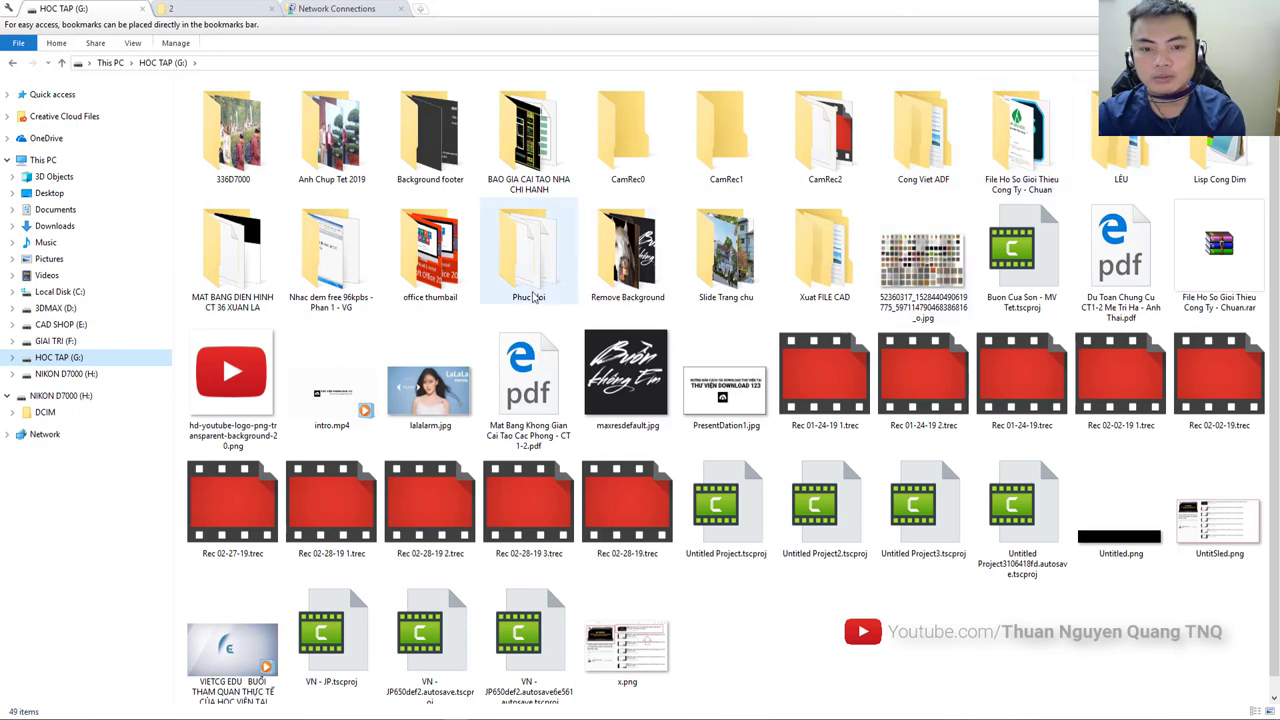
scroll(284, 214, "down", 1)
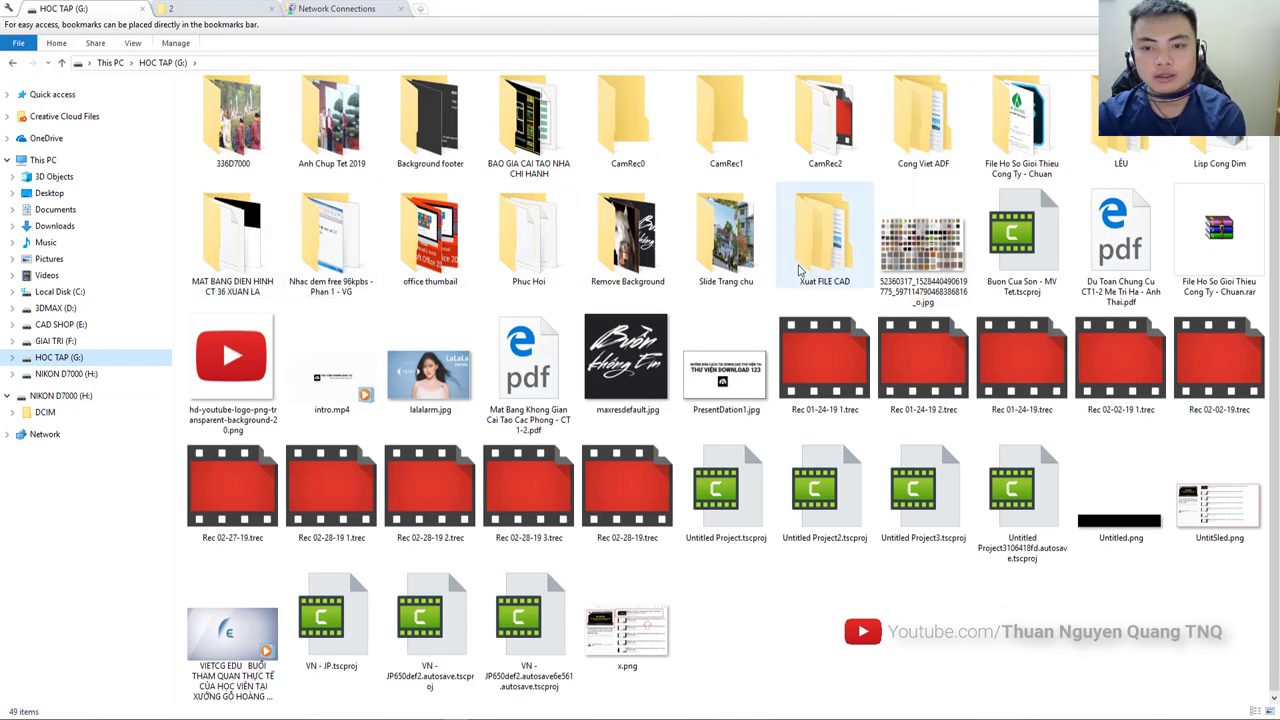
double_click(828, 272)
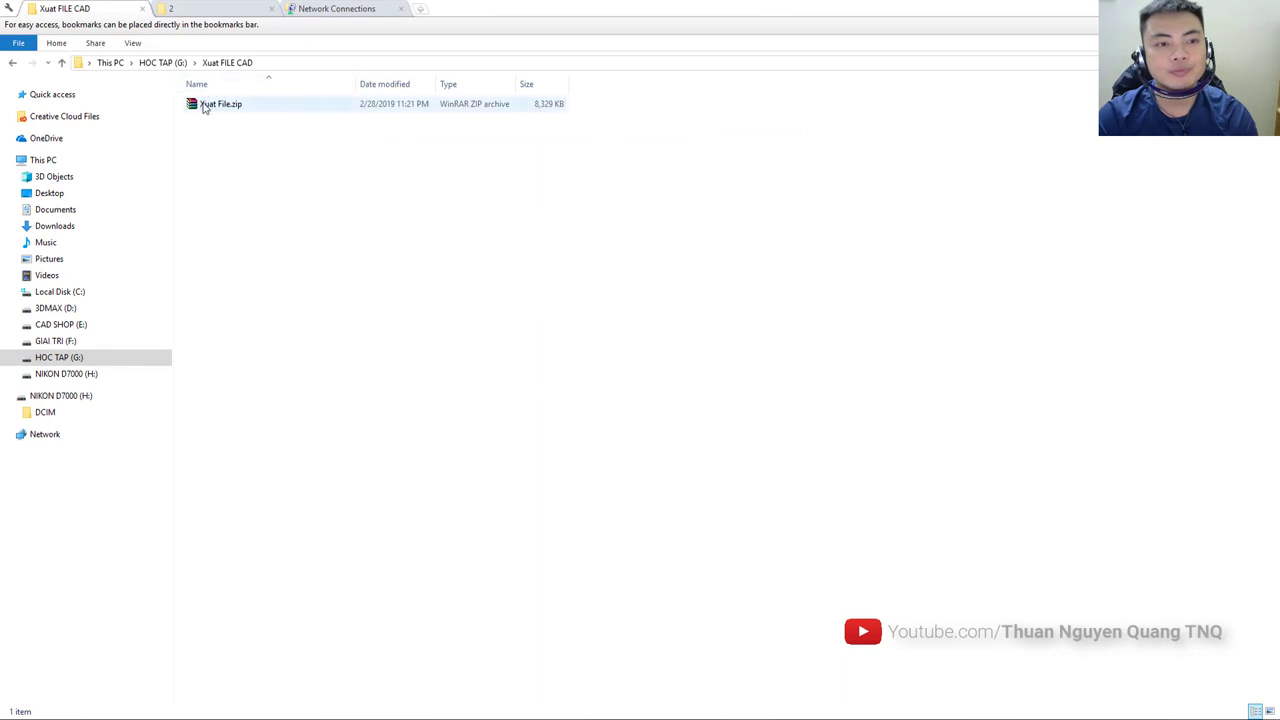
mouse_move(220, 104)
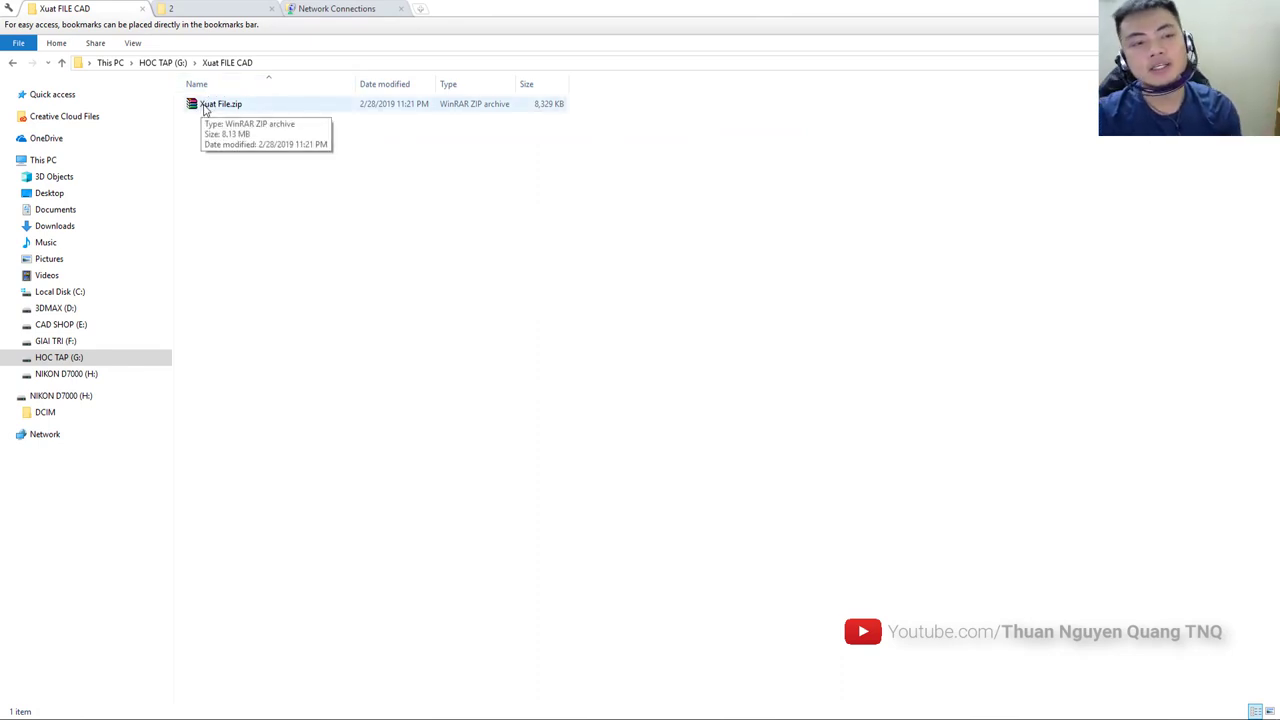
left_click_drag(203, 107, 224, 163)
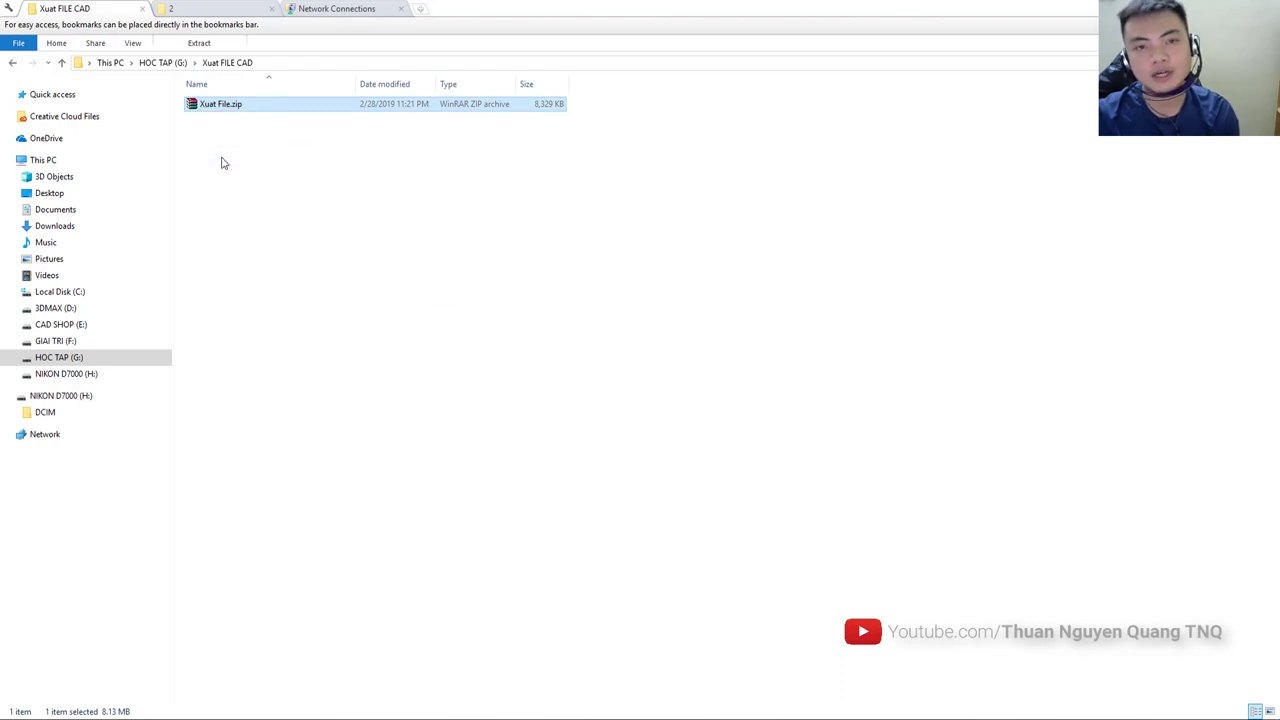
Extract Xuat File.zip with the WinRAR Wizard to a Xuat File folder on the Desktop
double_click(211, 110)
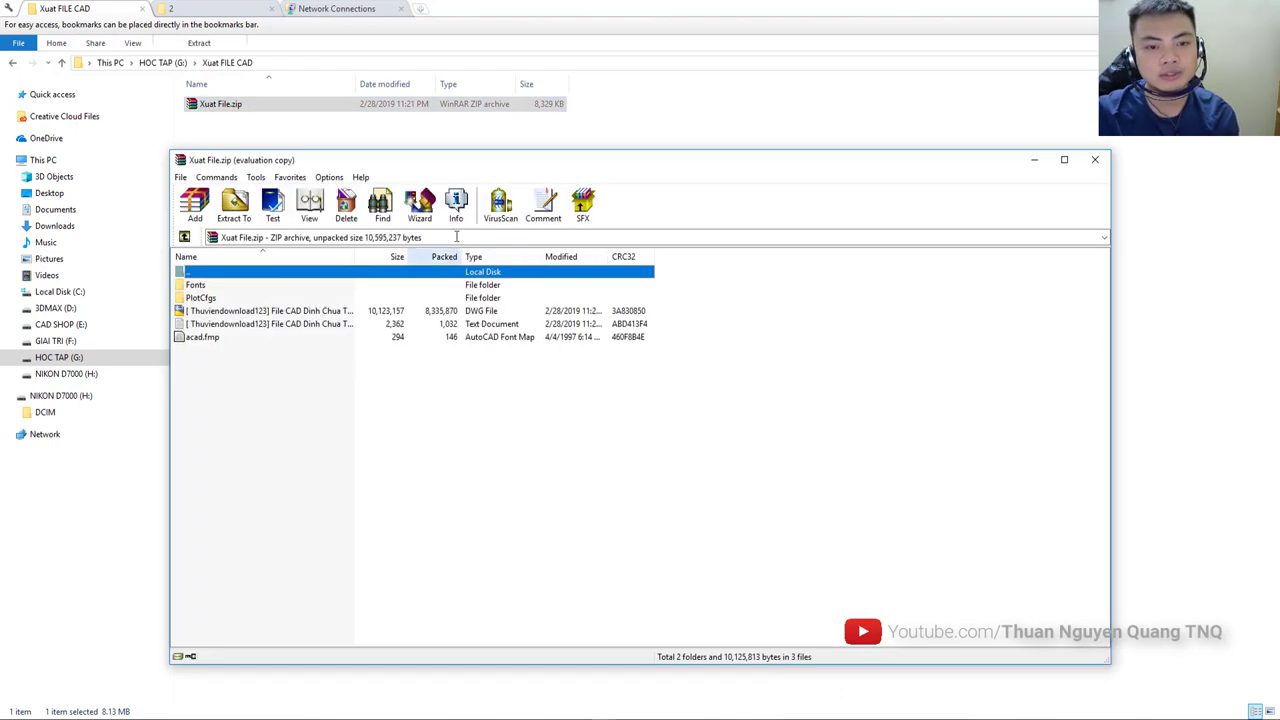
left_click(421, 210)
left_click(590, 508)
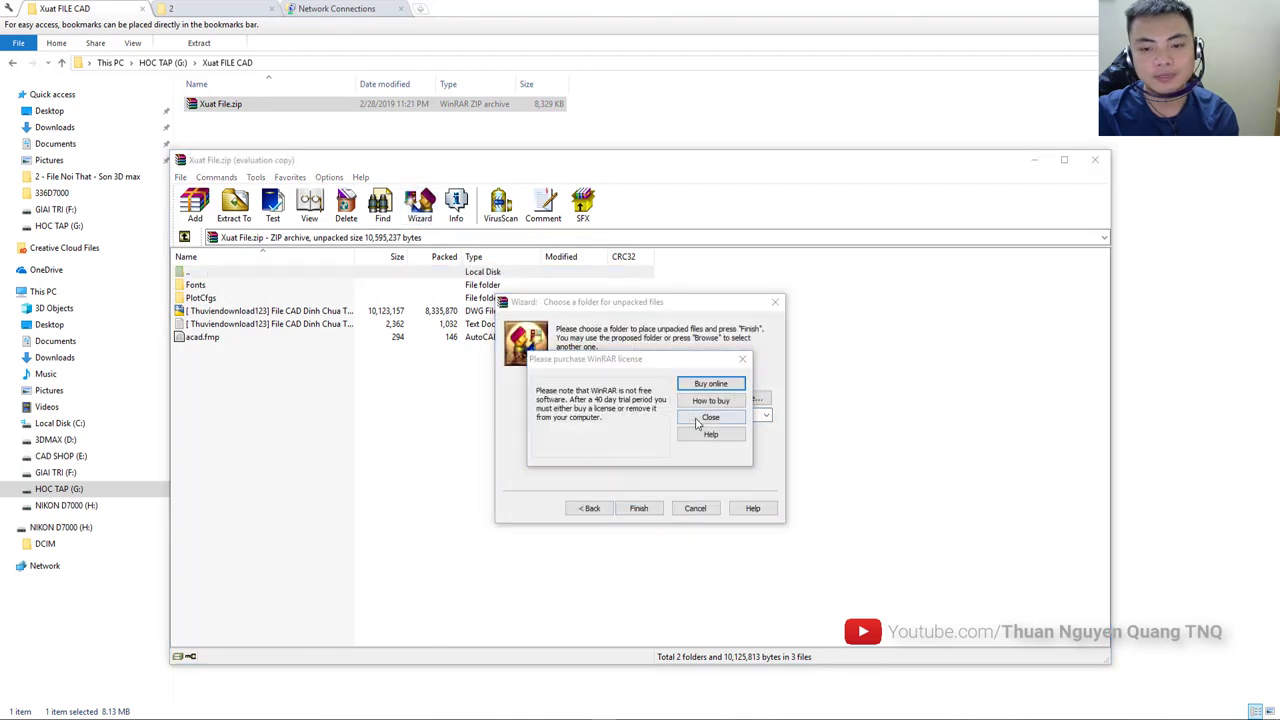
left_click(640, 506)
left_click(640, 507)
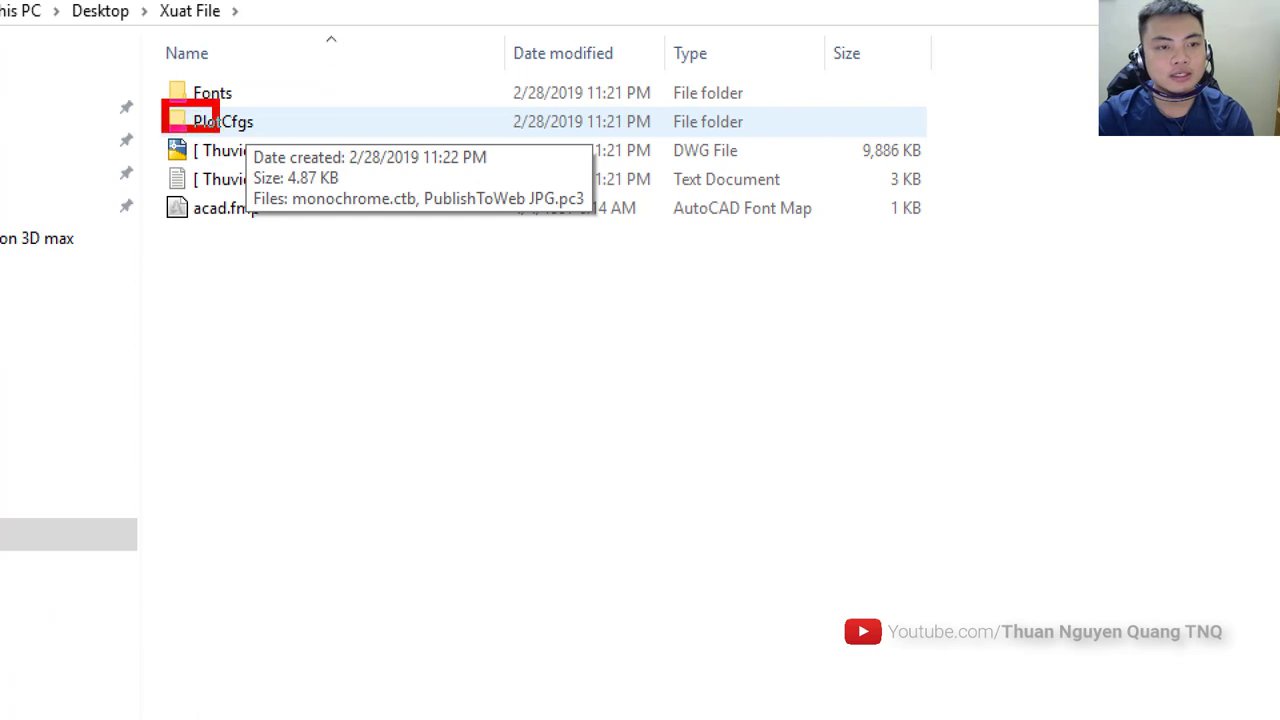
Check the PlotCfgs folder, then widen the Name column in the Xuat File folder
double_click(214, 119)
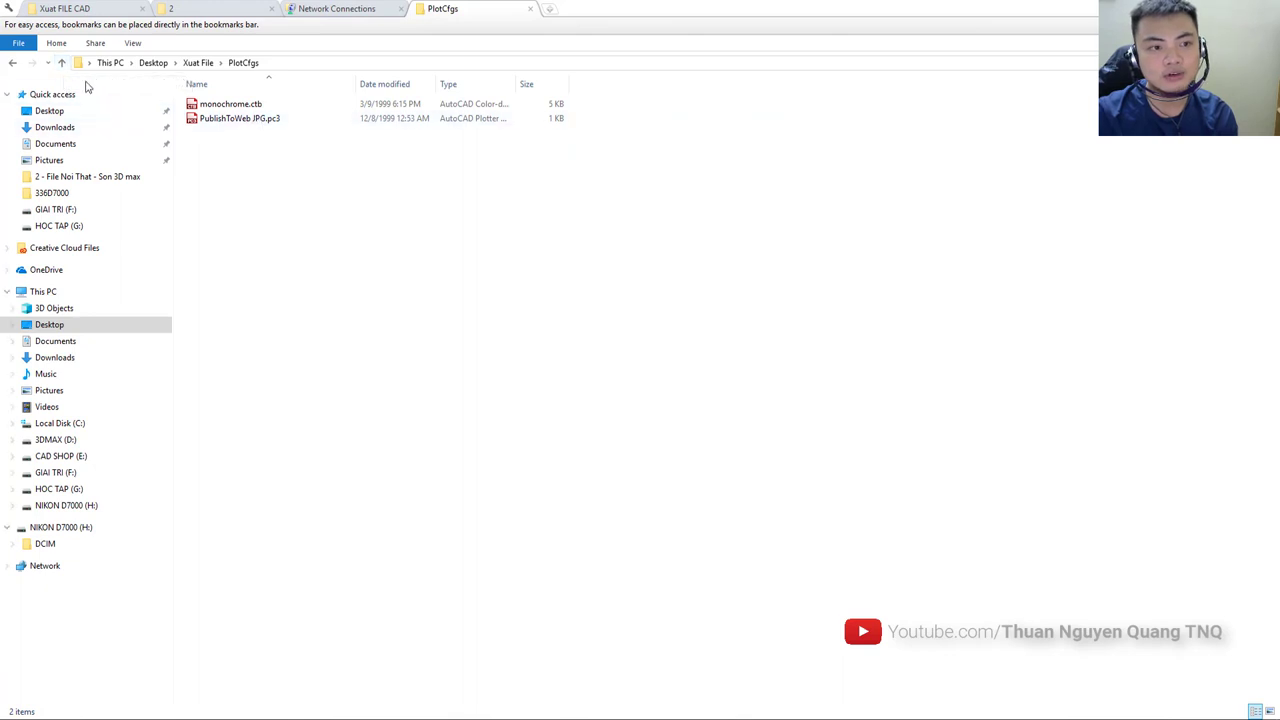
left_click(61, 62)
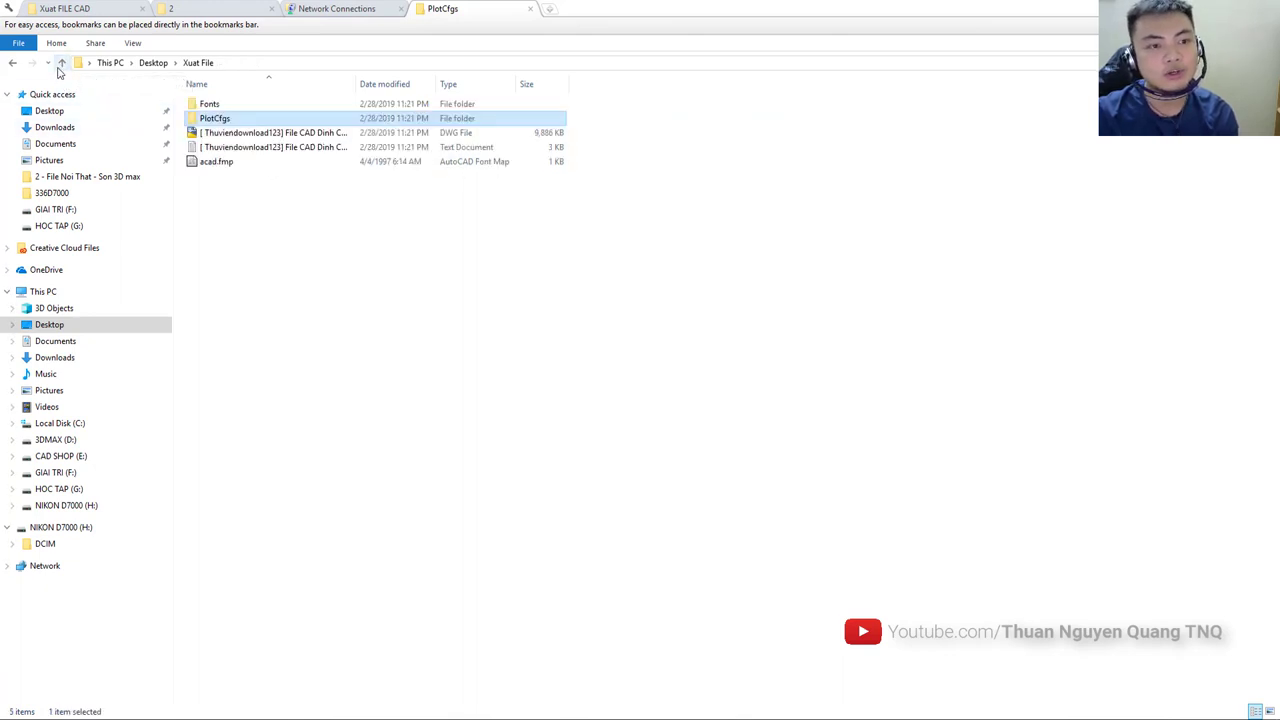
left_click(259, 136)
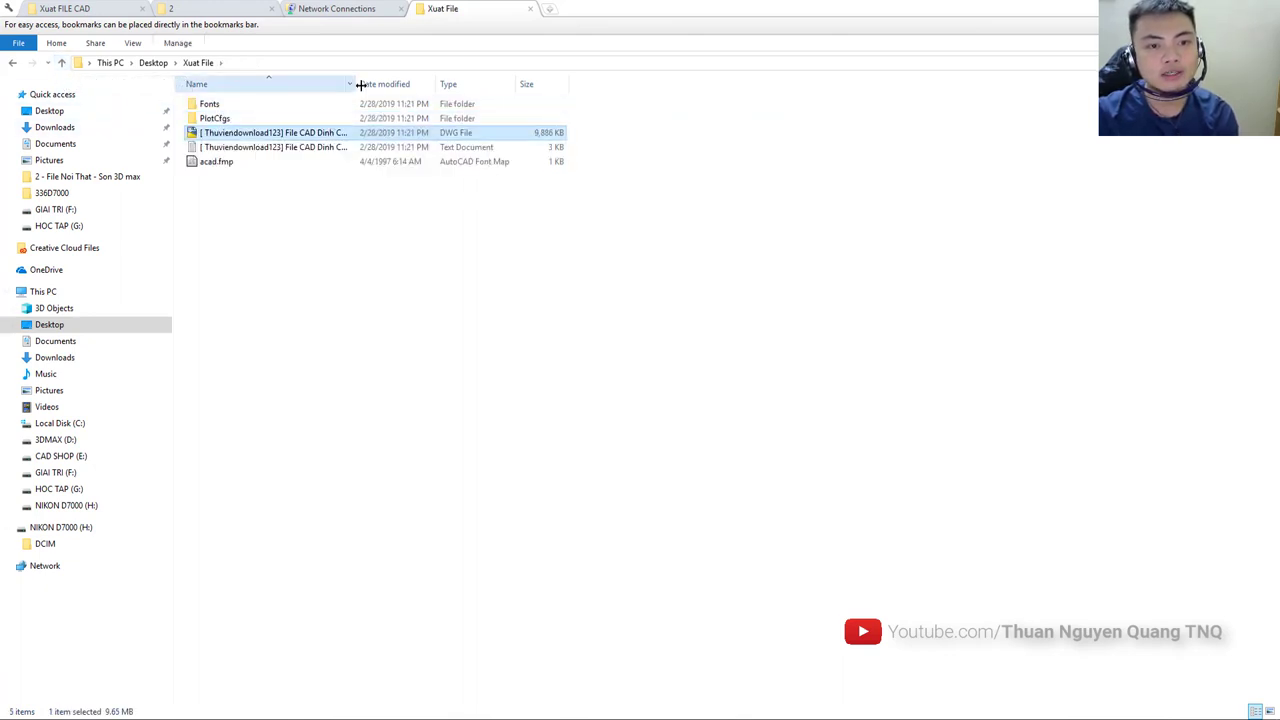
left_click_drag(358, 84, 586, 84)
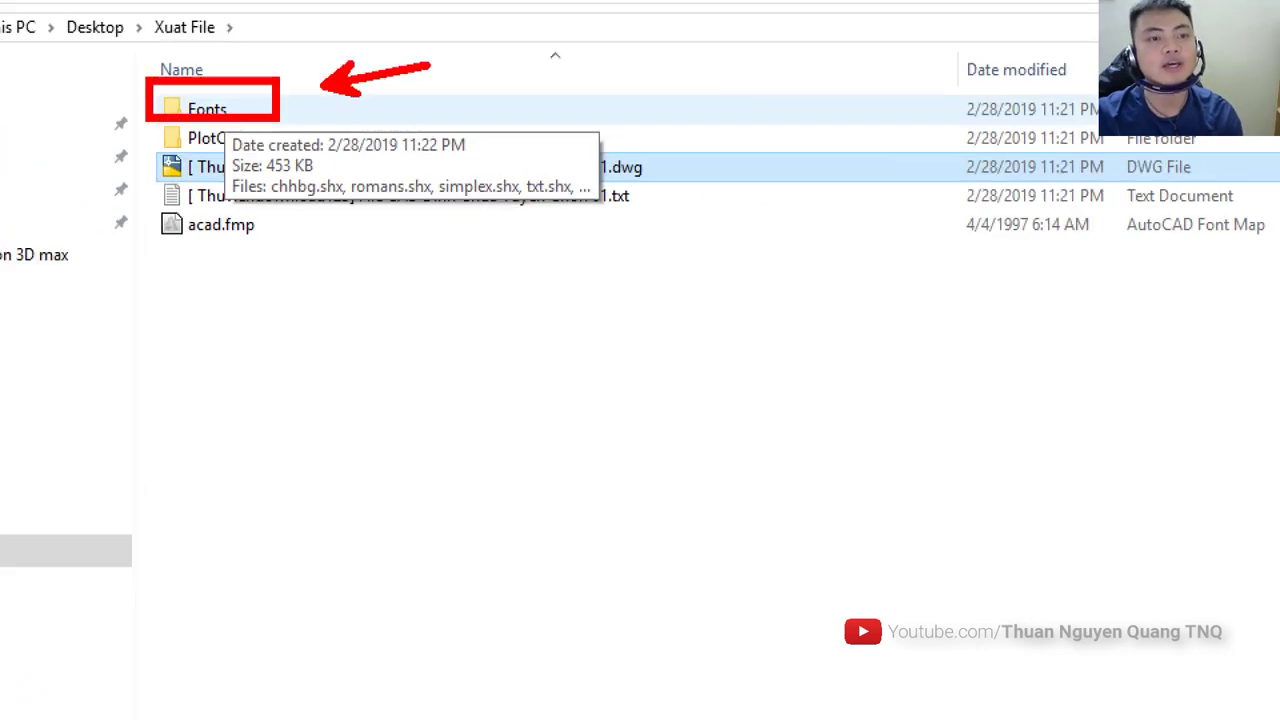
Review the Fonts folder's 16 .shx and .ttf font files, including Vnavan.ttf
double_click(216, 110)
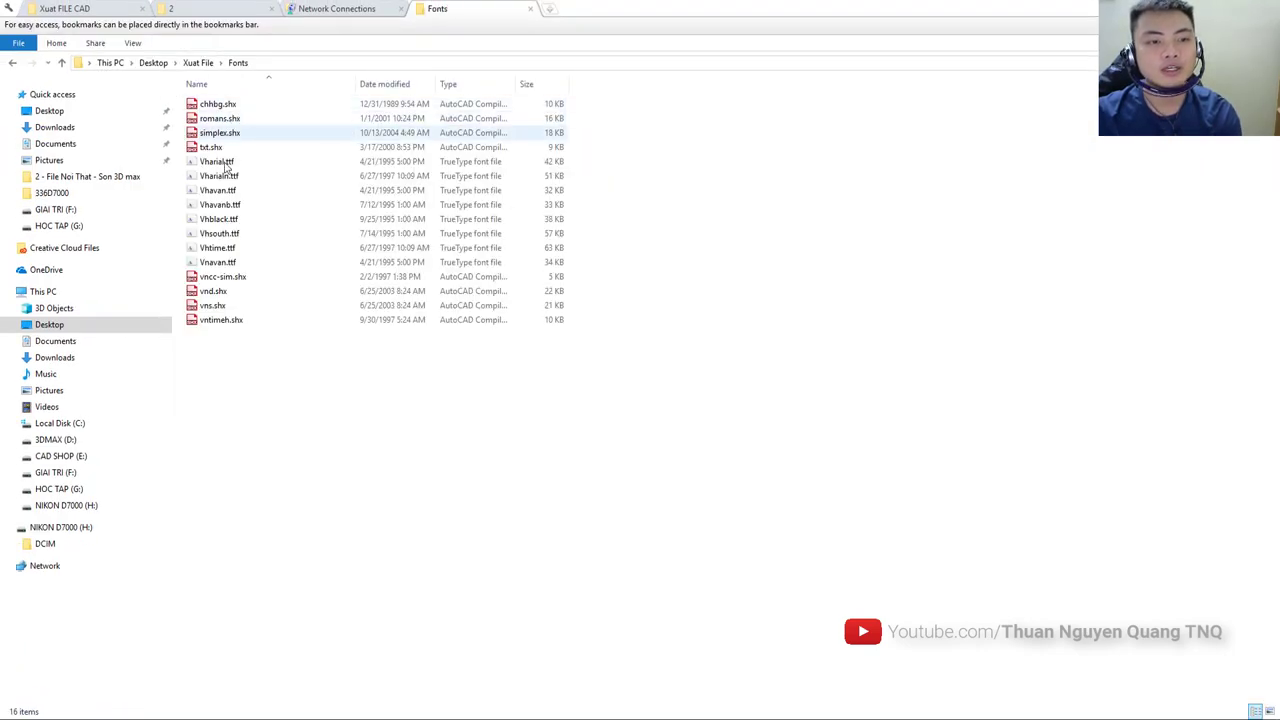
left_click(220, 204)
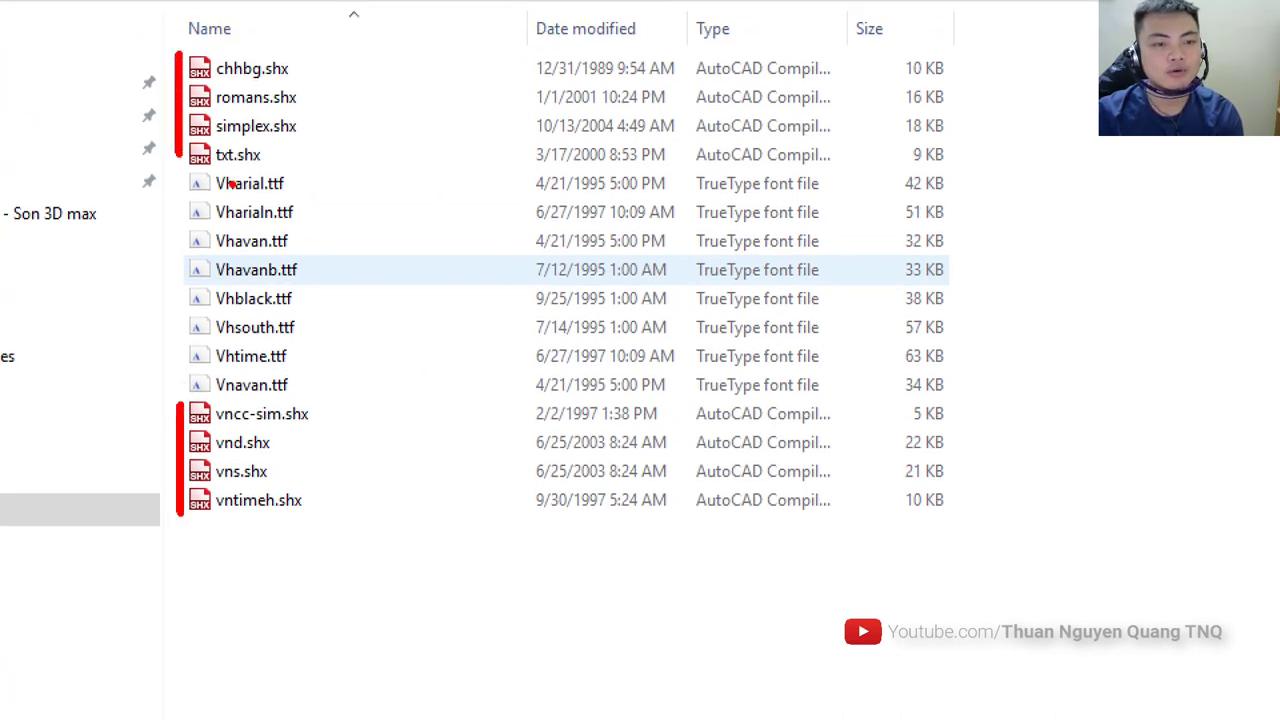
left_click_drag(352, 178, 352, 388)
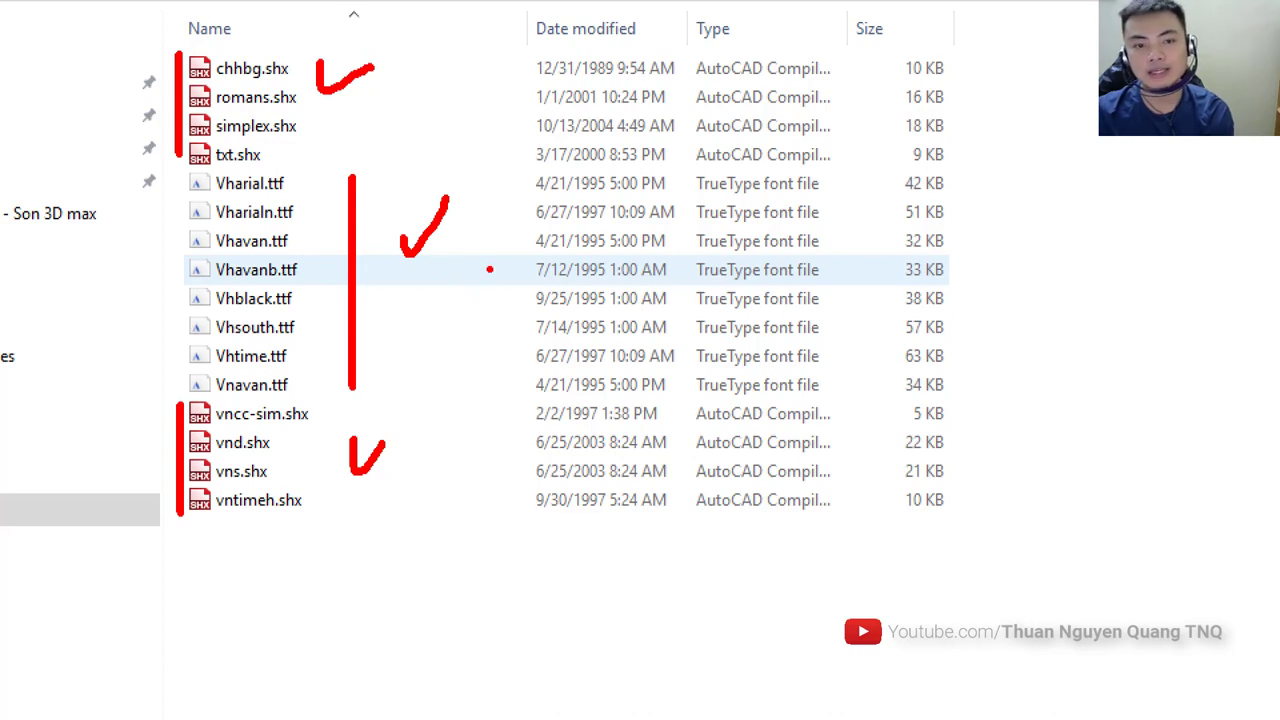
key("Escape")
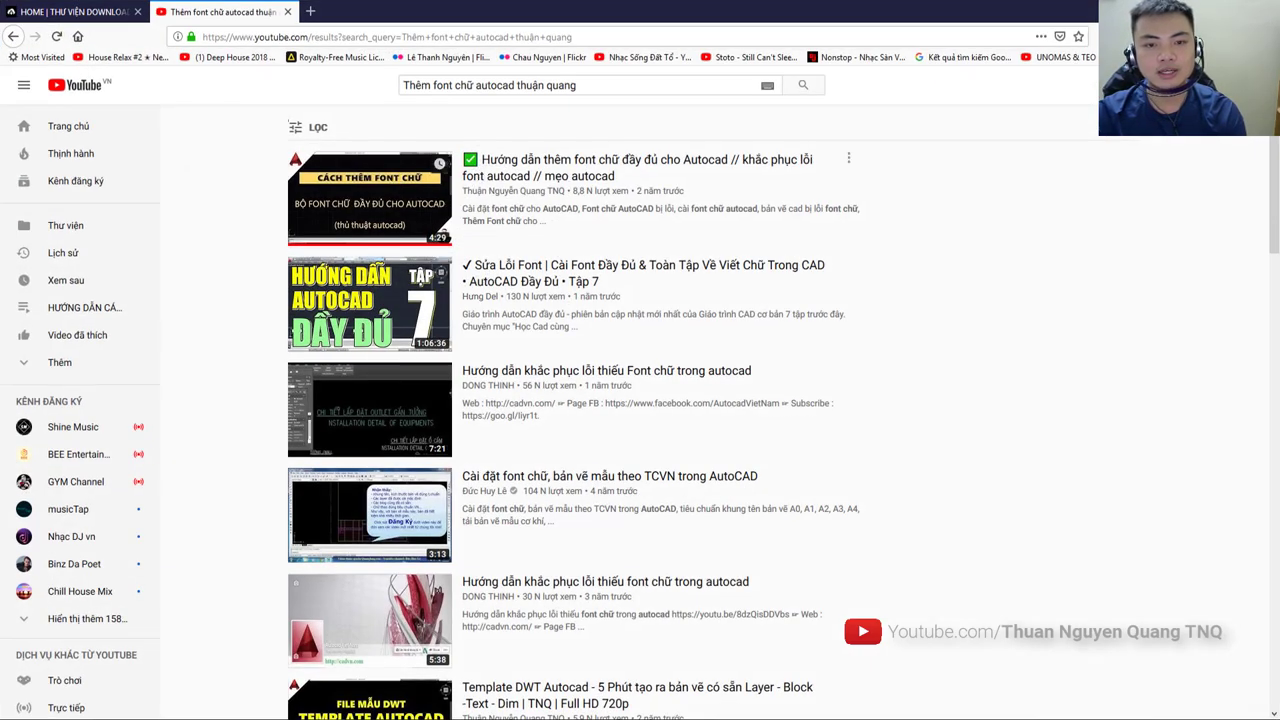
key("ctrl+1")
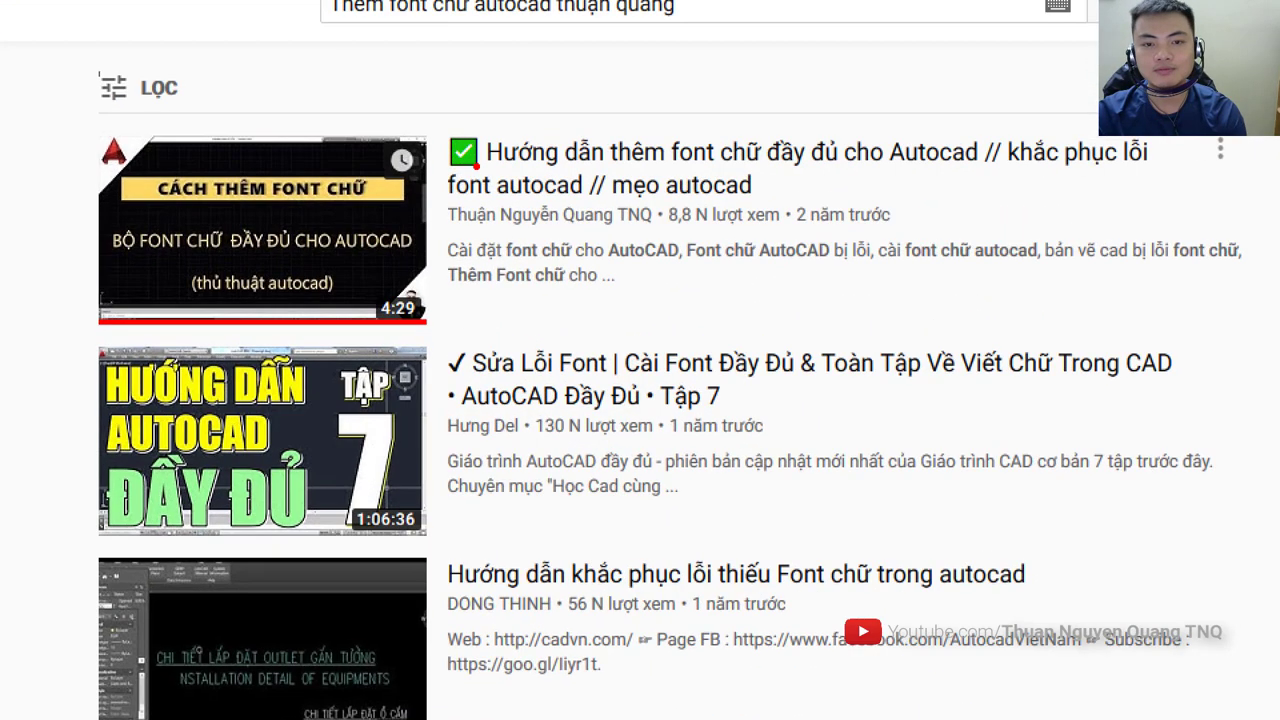
left_click_drag(378, 110, 1196, 230, "ctrl")
left_click_drag(981, 184, 1183, 558, "ctrl+shift")
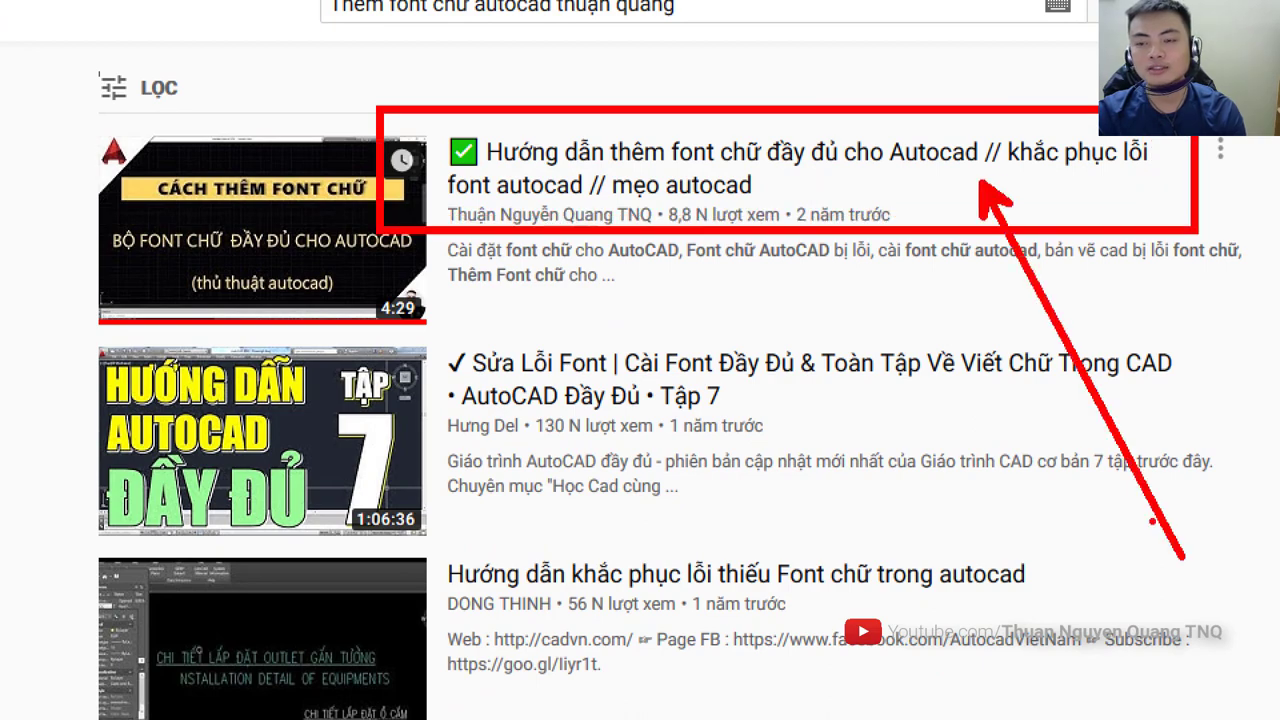
left_click_drag(897, 176, 1000, 170)
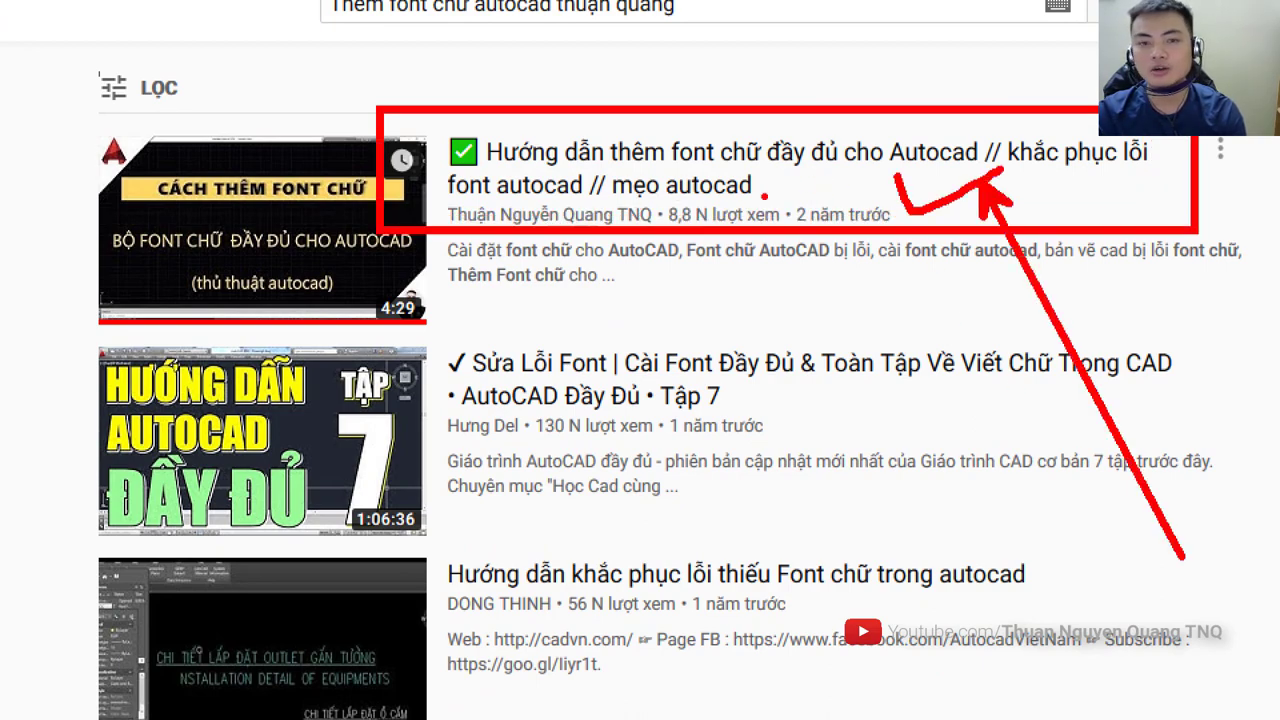
key("Escape")
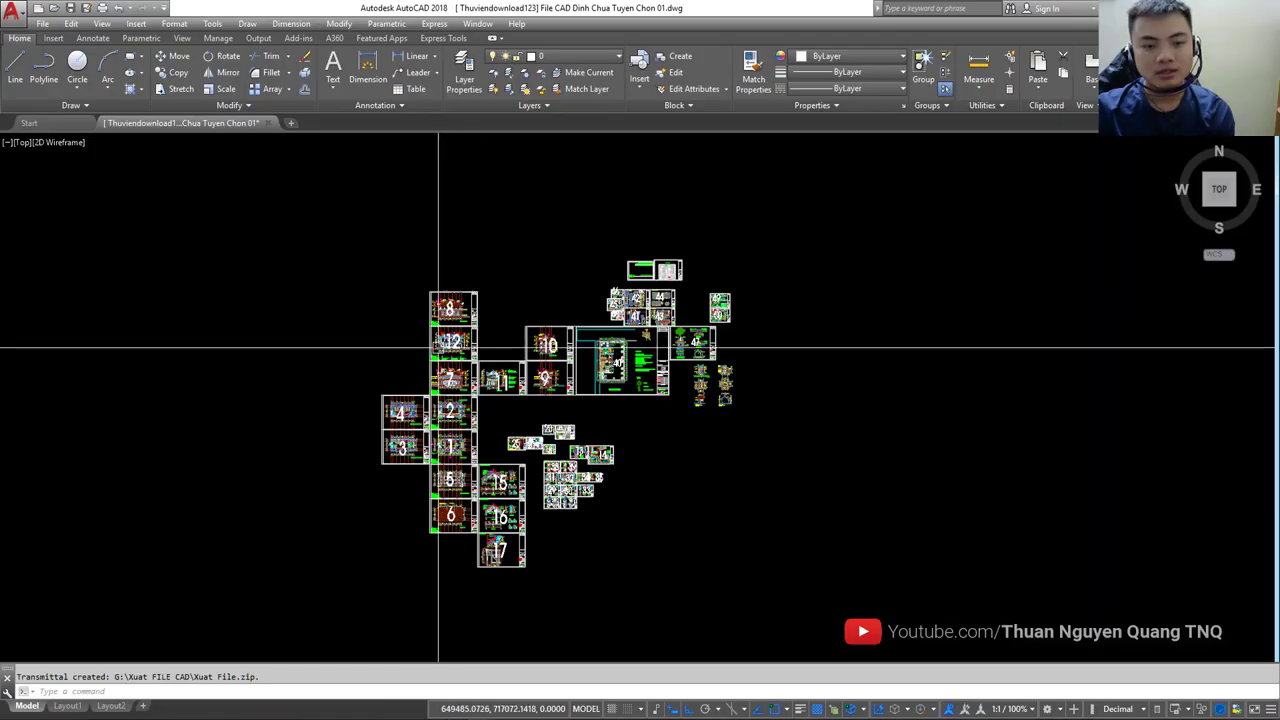
middle_click_drag(557, 351, 517, 294)
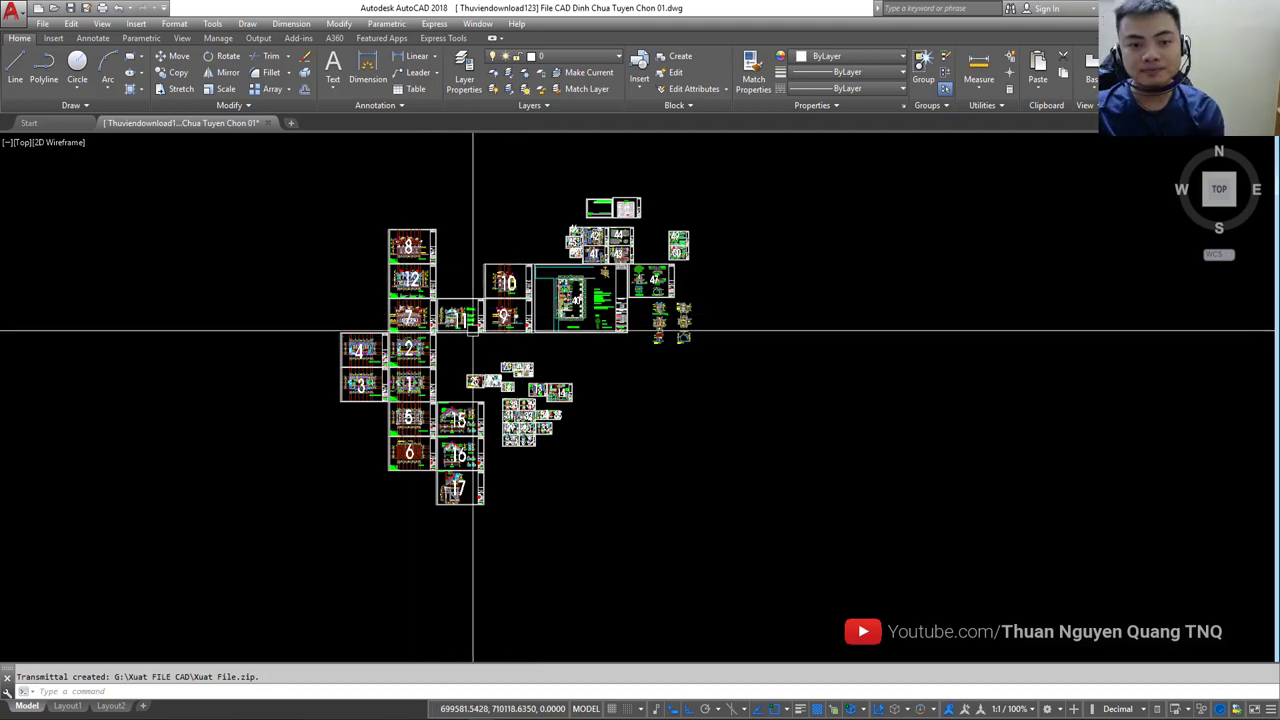
scroll(525, 390, "up", 2)
scroll(520, 389, "up", 4)
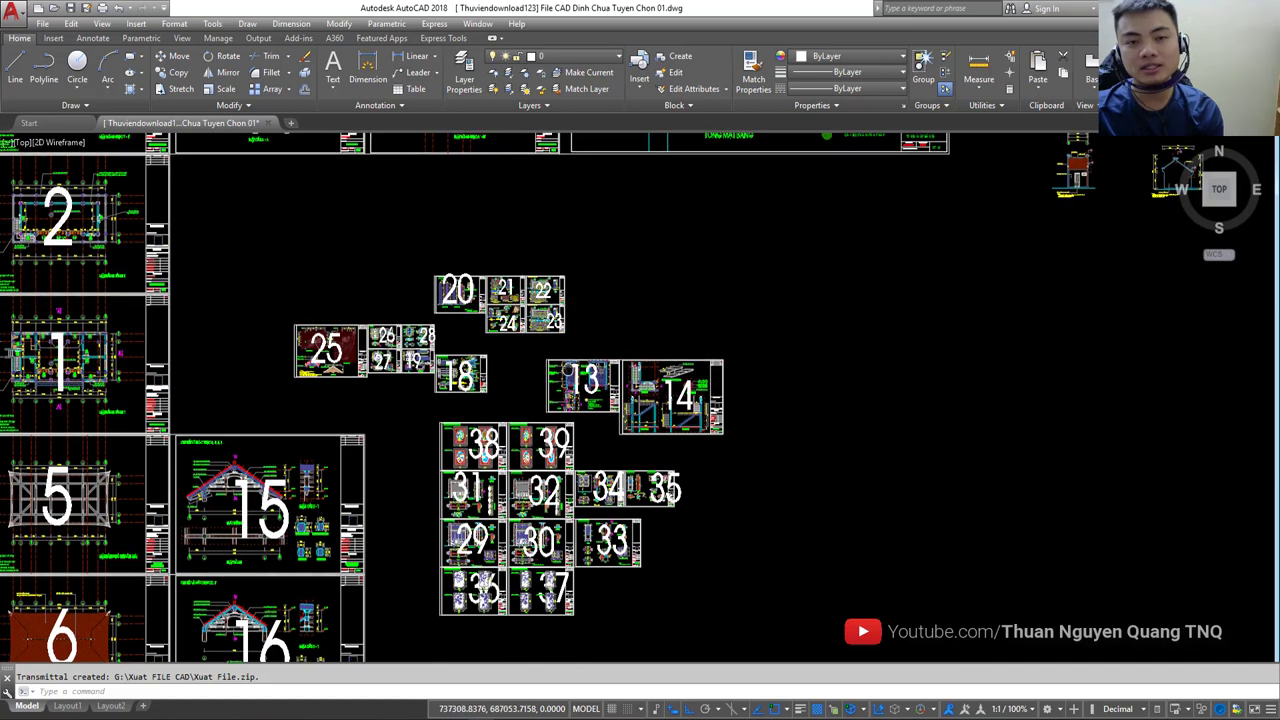
middle_click_drag(565, 292, 545, 465)
scroll(589, 371, "down", 5)
scroll(580, 342, "up", 4)
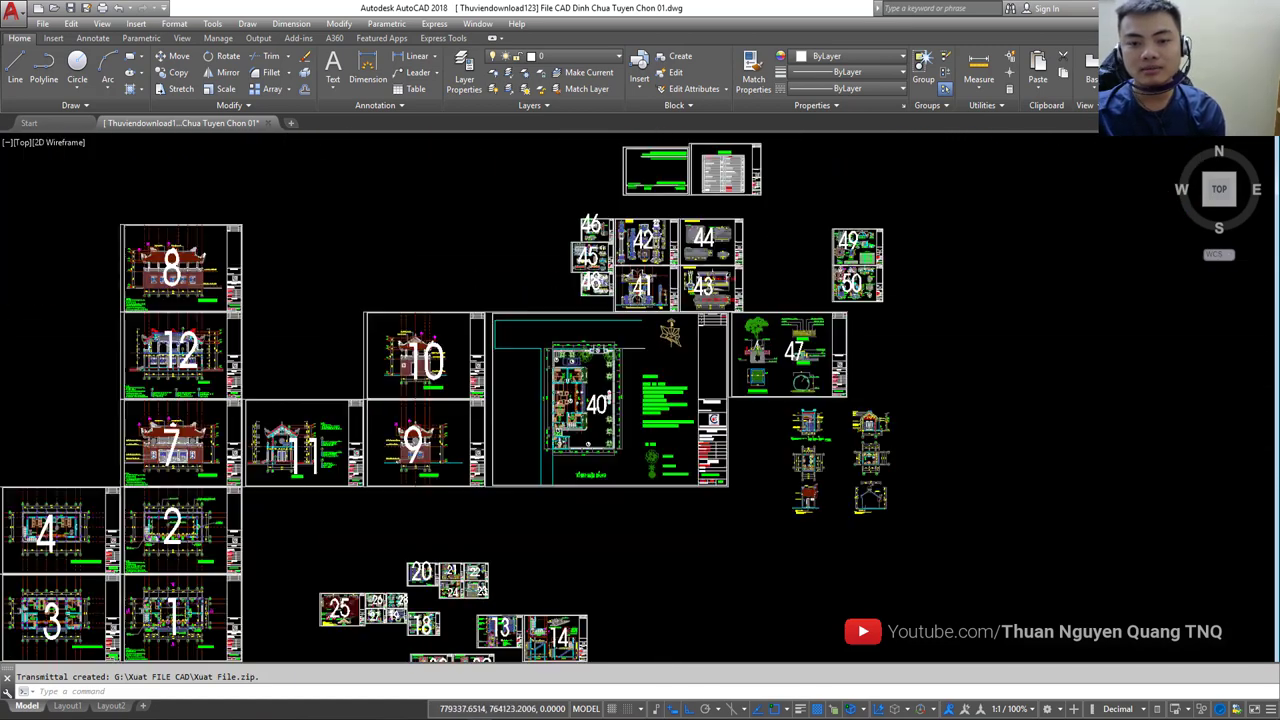
scroll(580, 342, "up", 1)
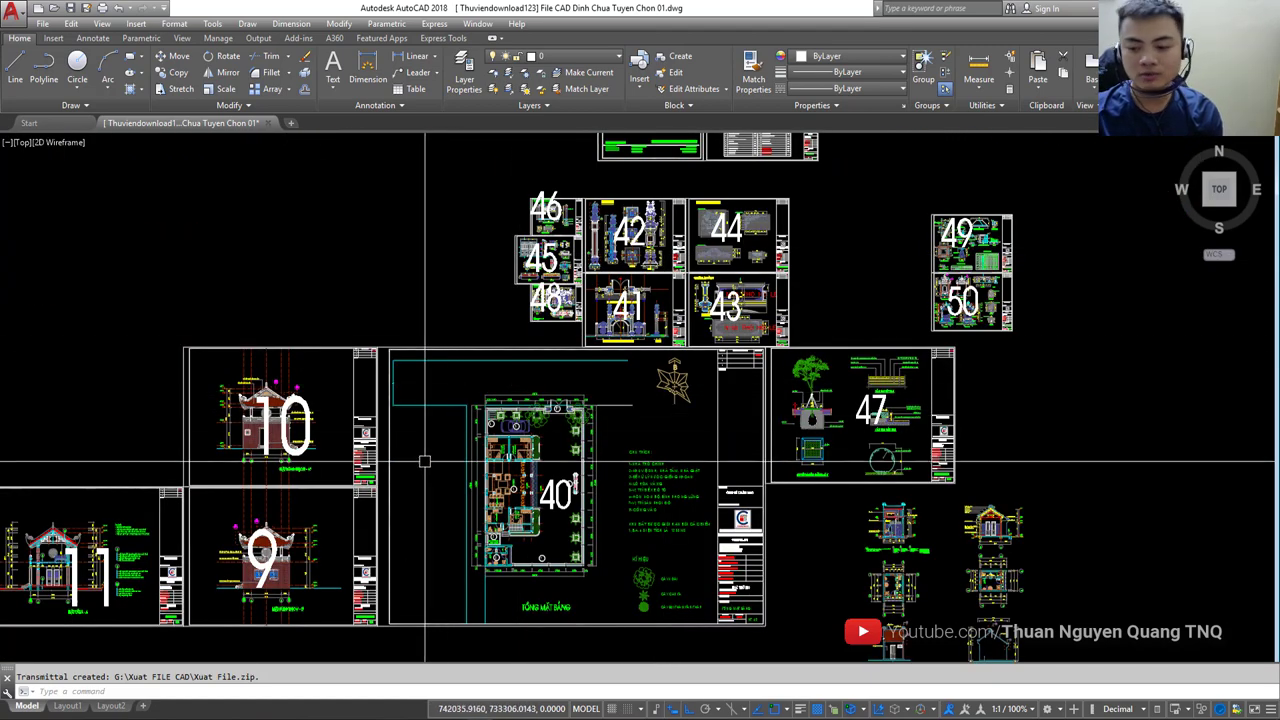
middle_click_drag(430, 343, 633, 372)
middle_click_drag(50, 340, 298, 335)
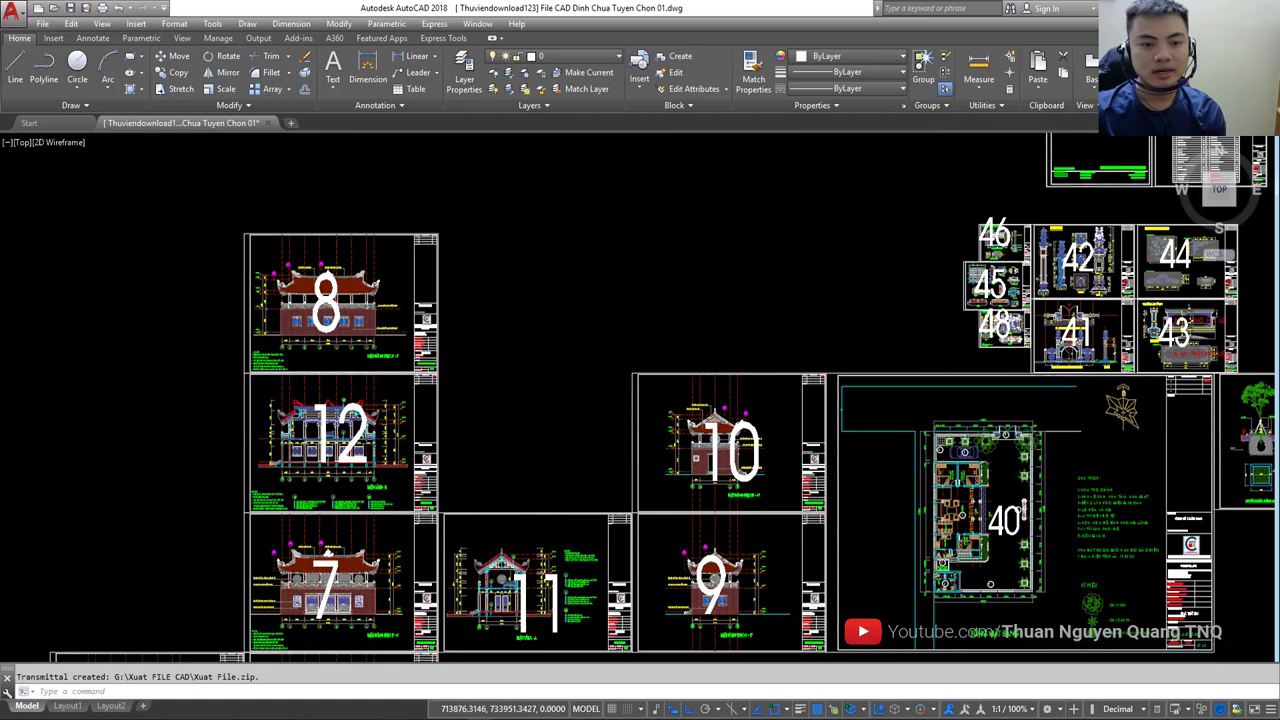
scroll(298, 327, "down", 2)
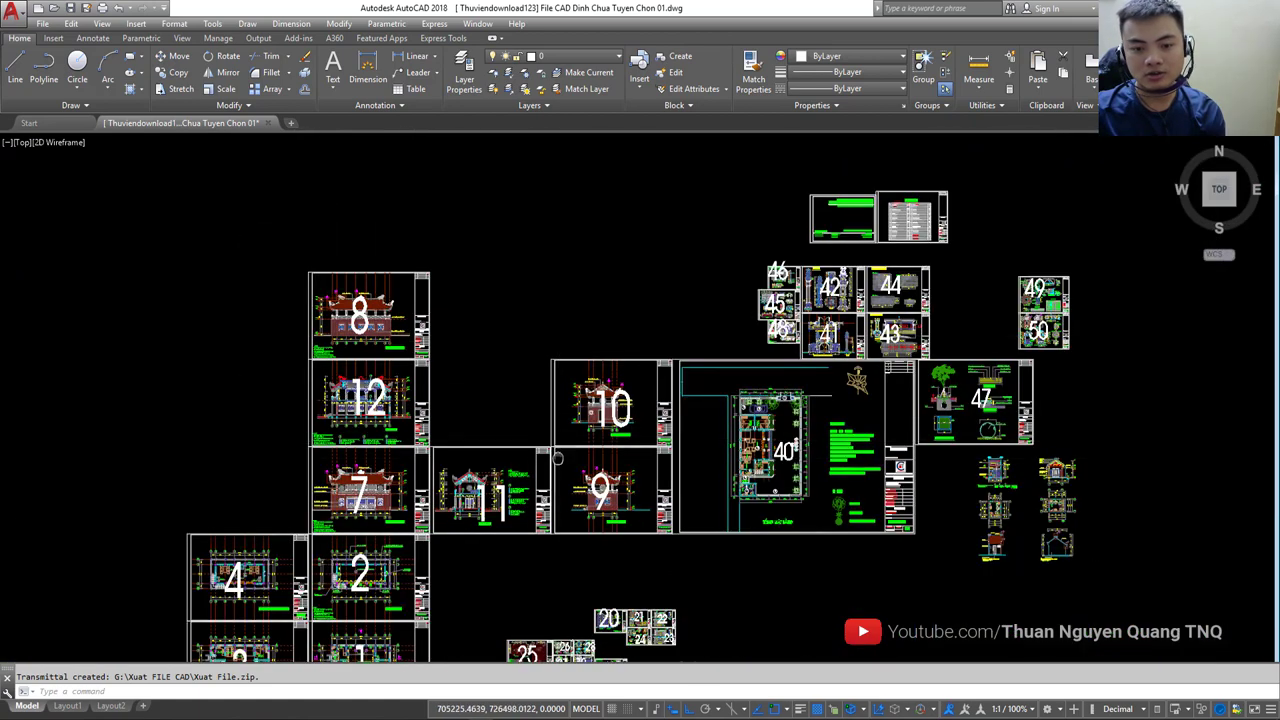
mouse_move(534, 569)
middle_mouse_down()
mouse_move(544, 479)
mouse_move(503, 380)
mouse_move(504, 299)
middle_mouse_up()
scroll(544, 479, "up", 1)
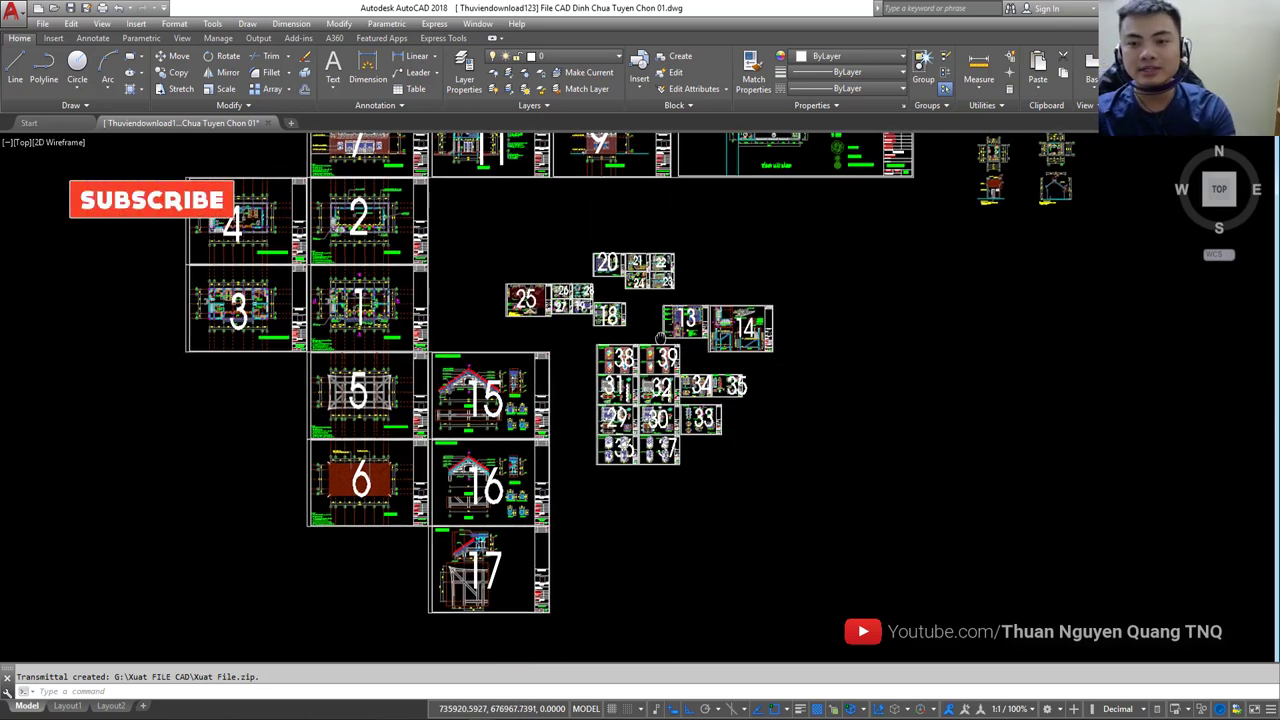
middle_click_drag(700, 250, 559, 426)
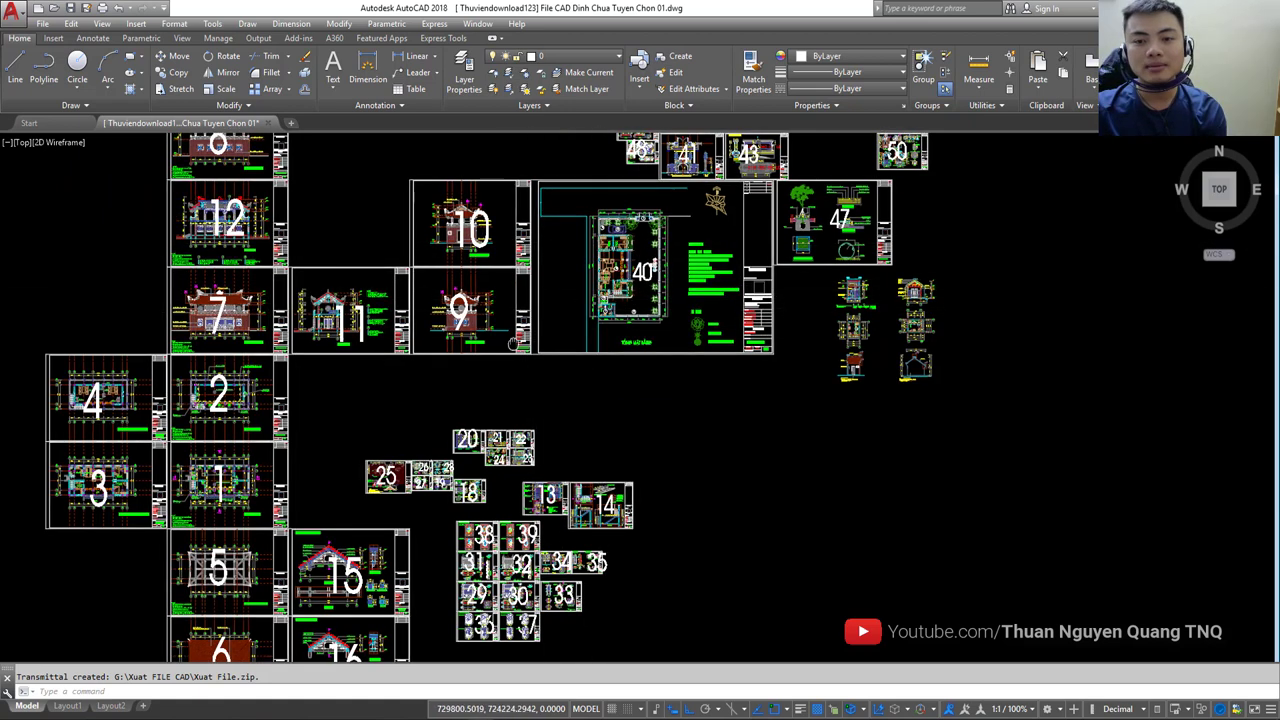
middle_click_drag(531, 150, 540, 296)
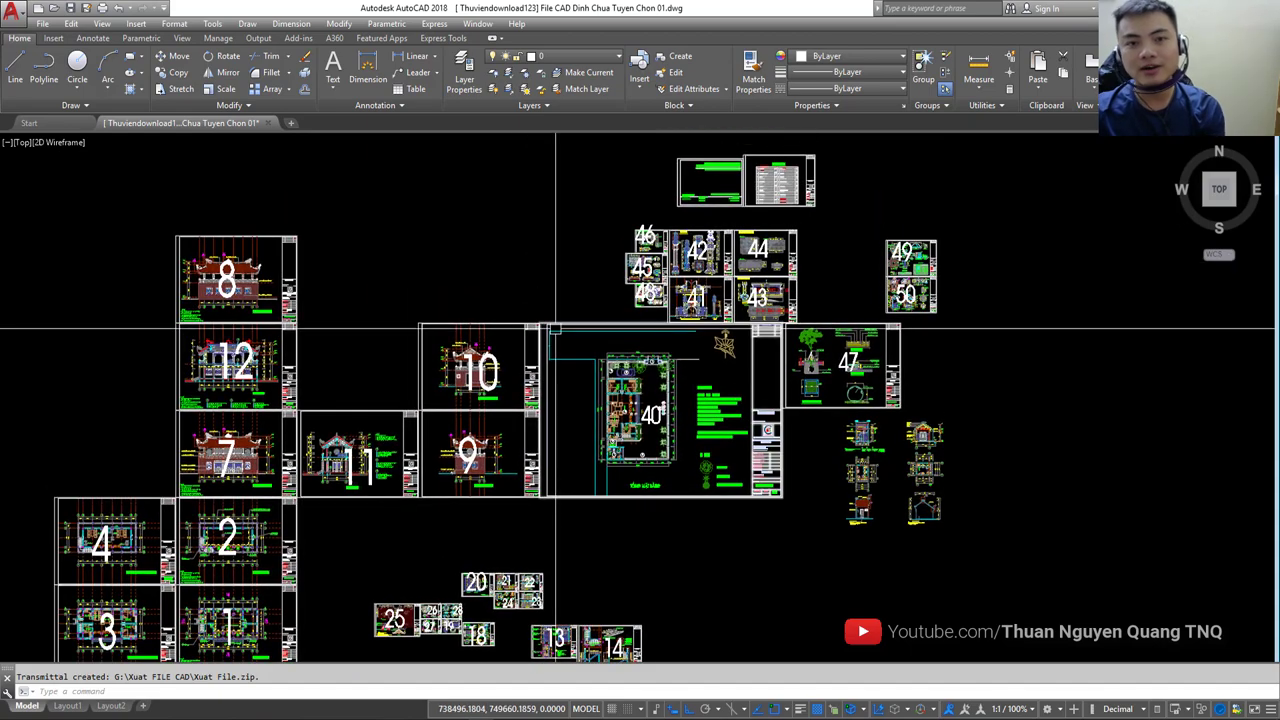